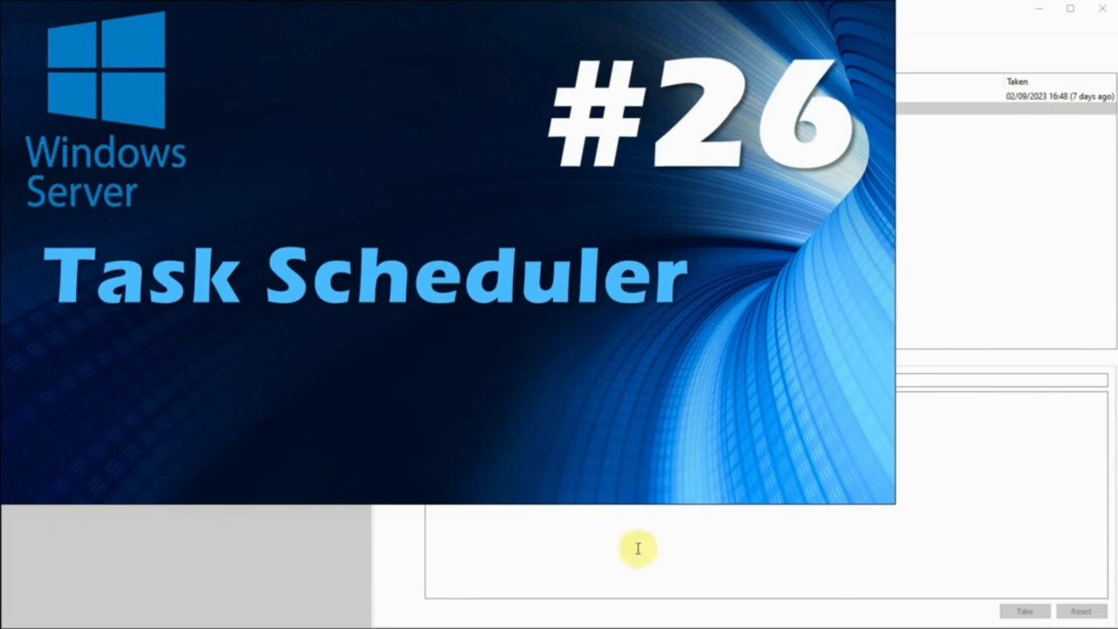
Switch to the Winserver 2019 DC virtual machine and dismiss the Automatic Refresh notification in Server Manager
left_click(513, 627)
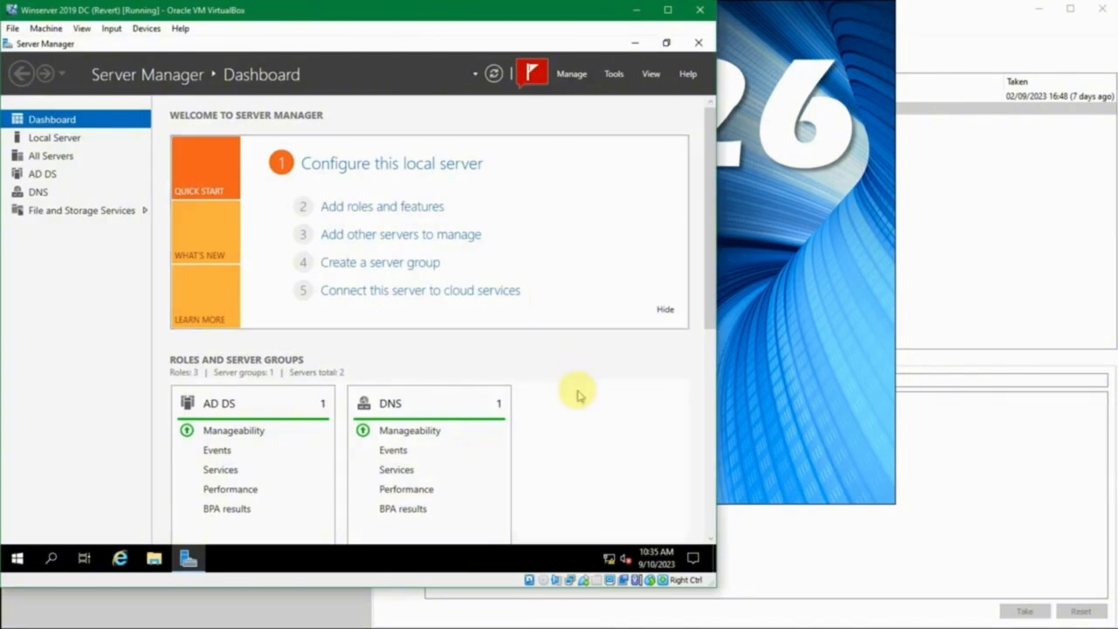
left_click(532, 73)
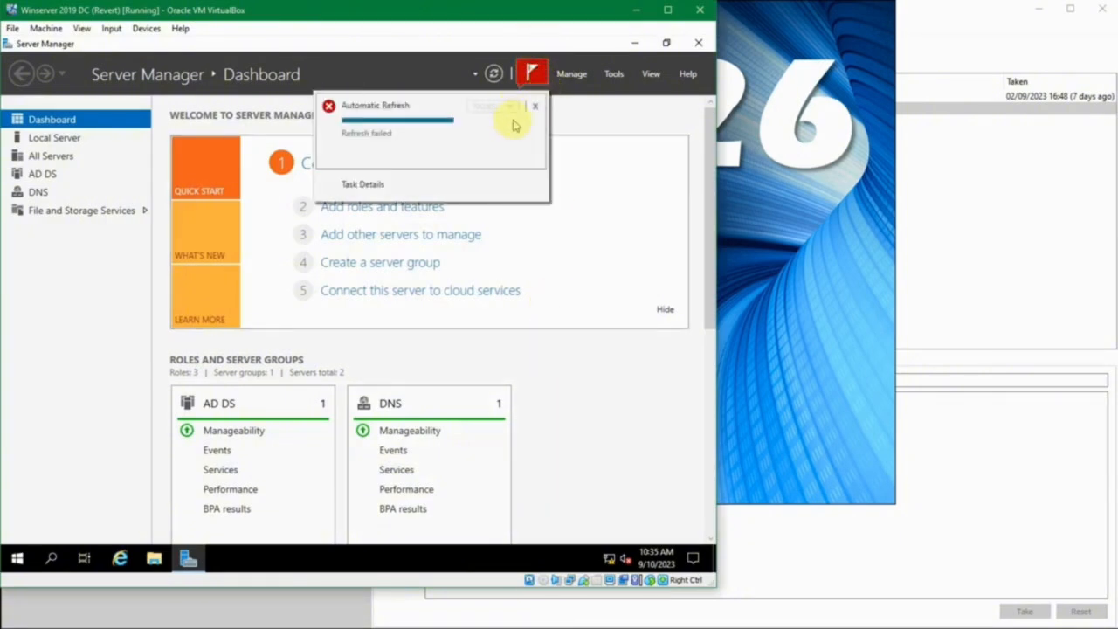
left_click(535, 106)
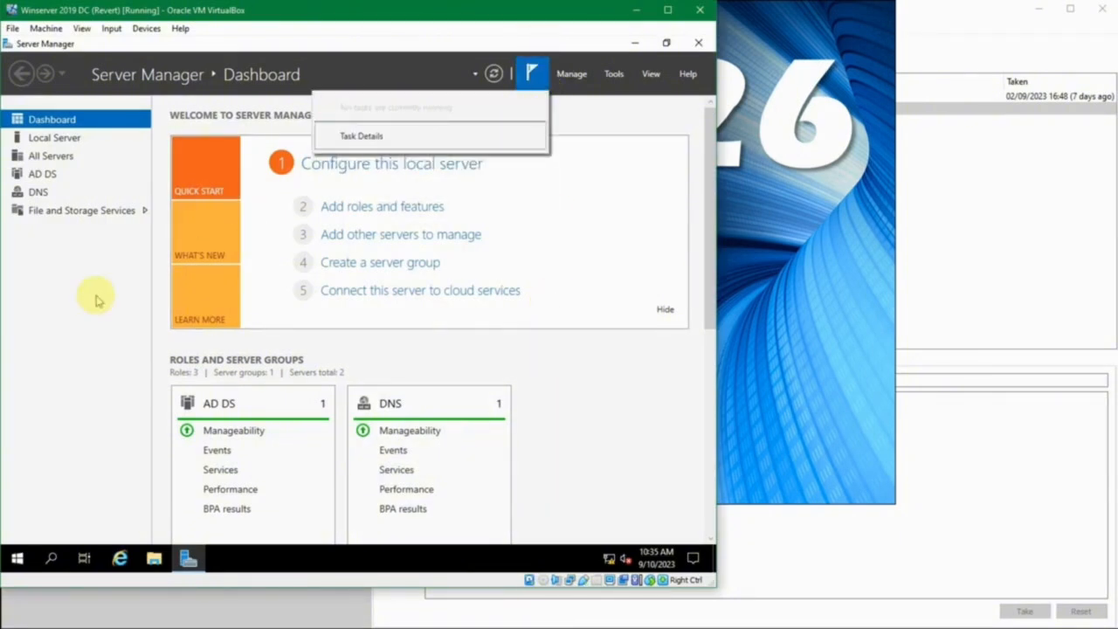
left_click(98, 297)
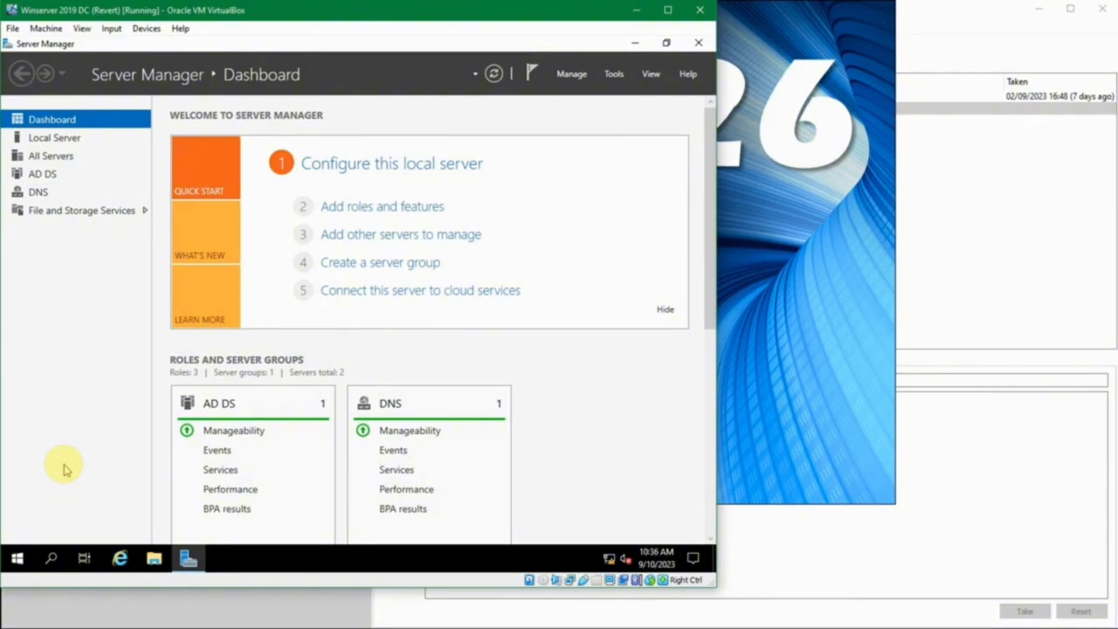
Search for Task Scheduler, open it and maximize its window
left_click(17, 560)
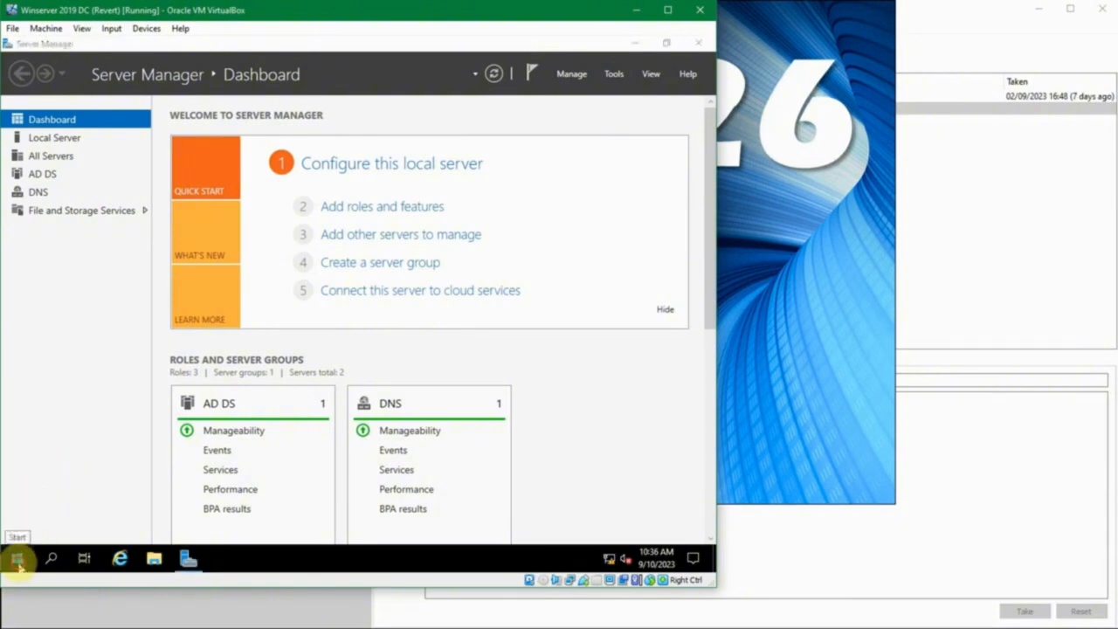
type("task s")
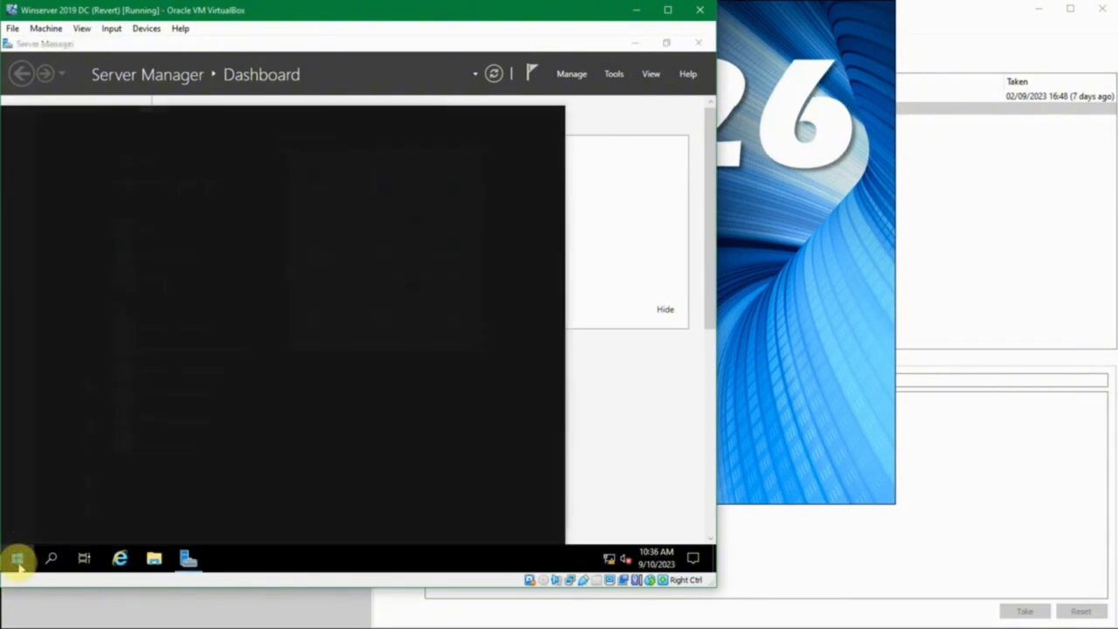
type("c")
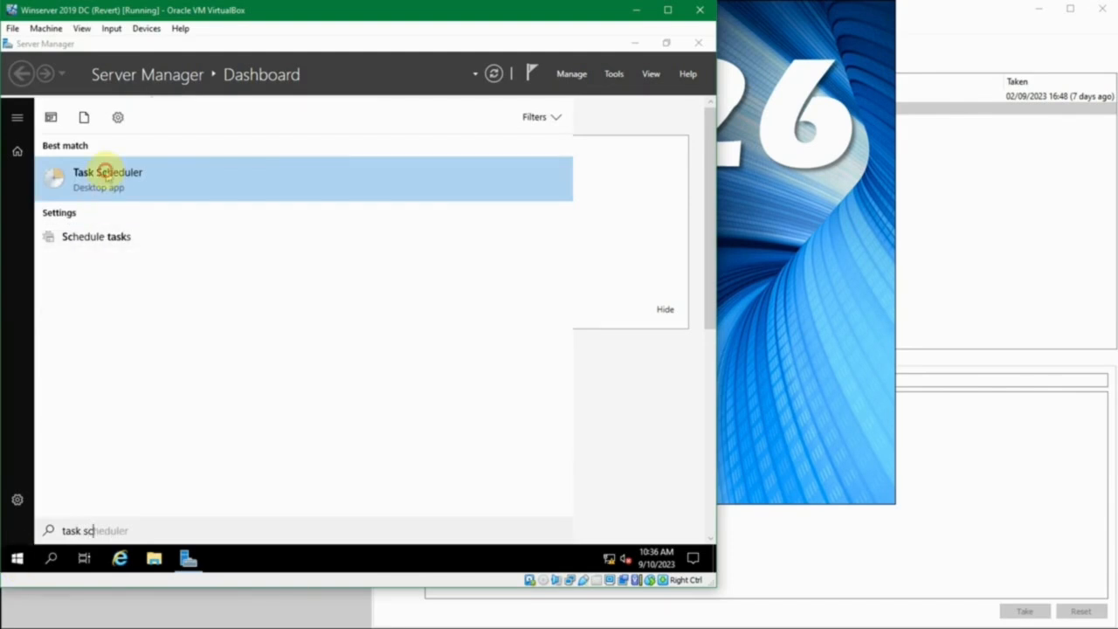
left_click(105, 175)
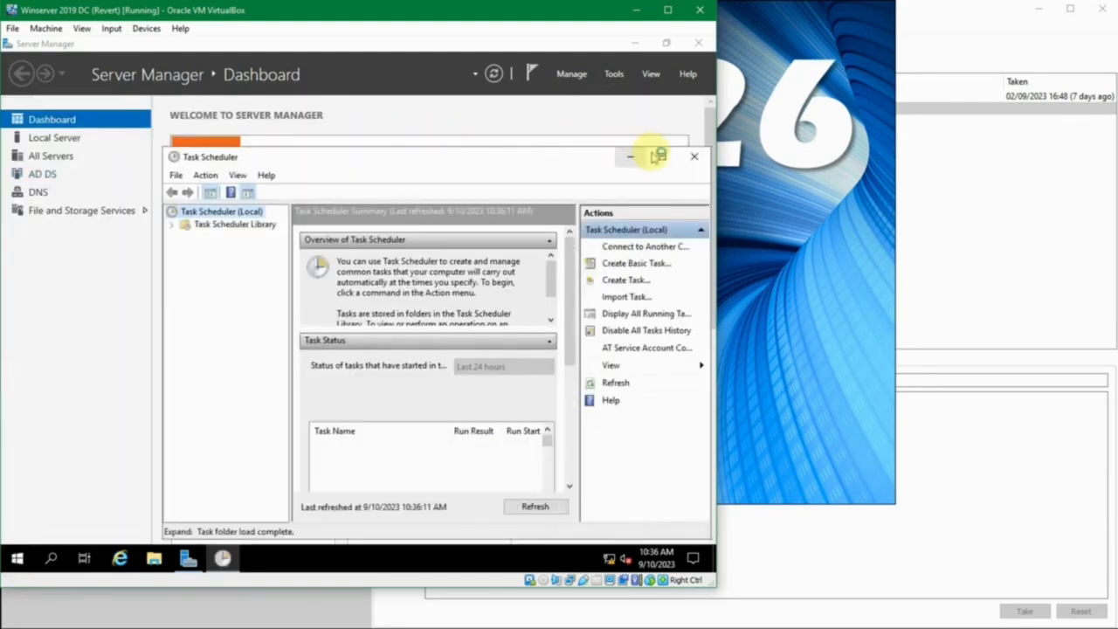
left_click(661, 149)
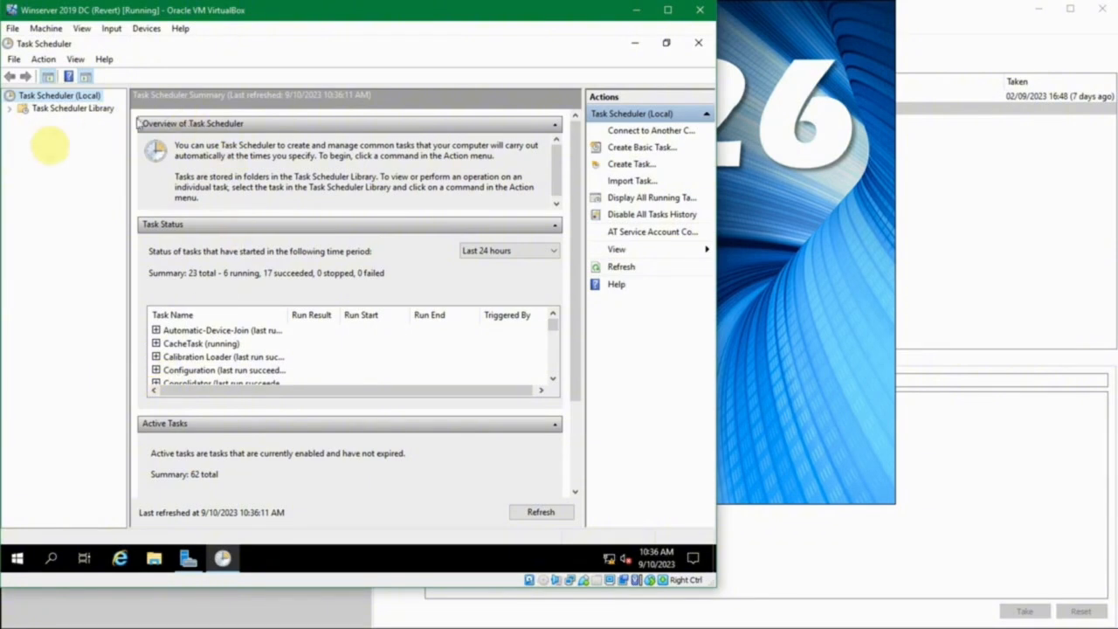
Expand the Task Scheduler Library and view the tasks in its Microsoft and Mozilla folders
left_click(11, 111)
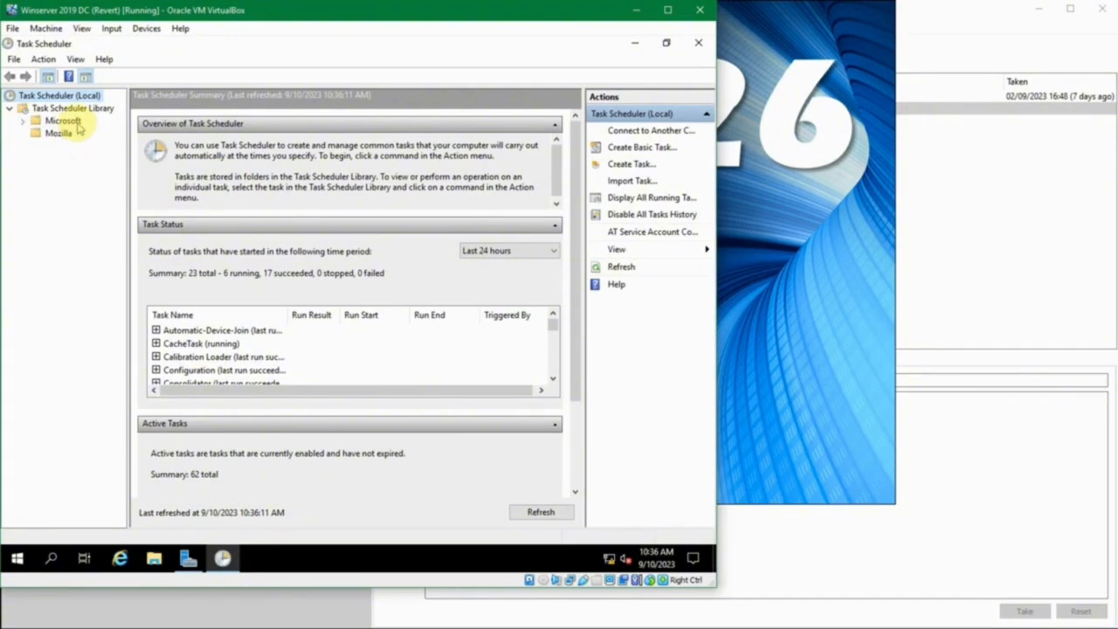
left_click(48, 122)
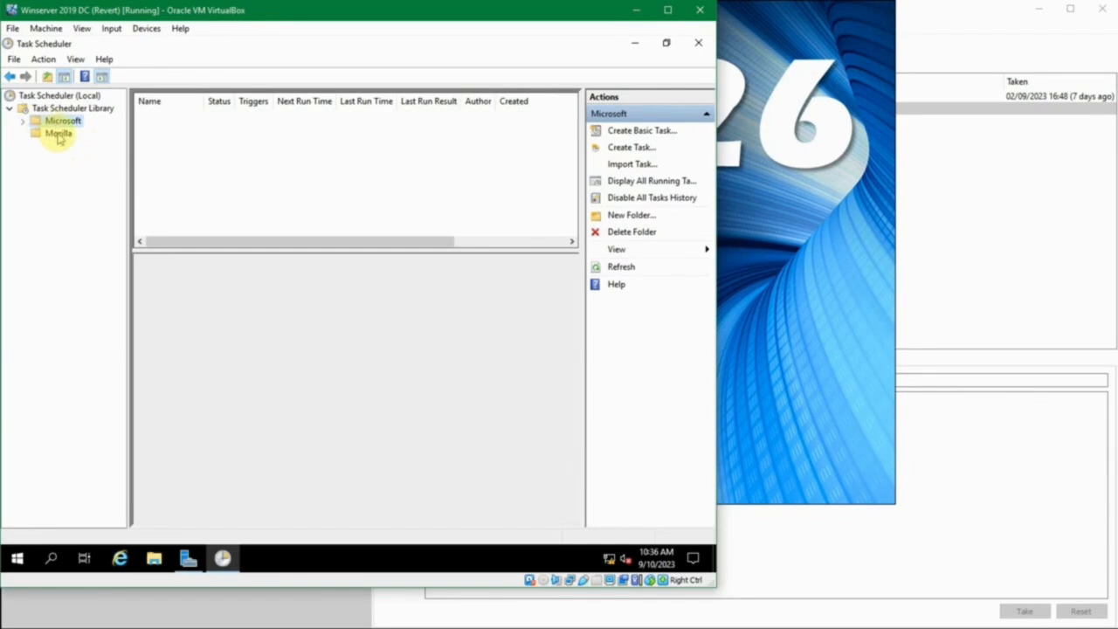
left_click(58, 136)
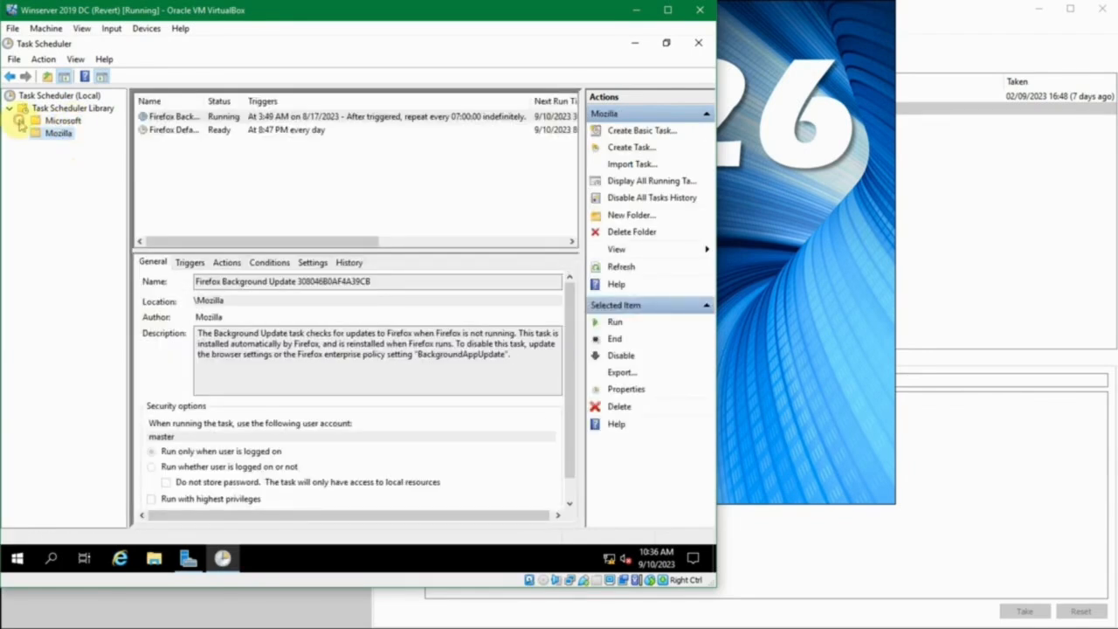
Expand the Microsoft folder and its Windows subfolder, and widen the folder tree so the names are readable
left_click(21, 121)
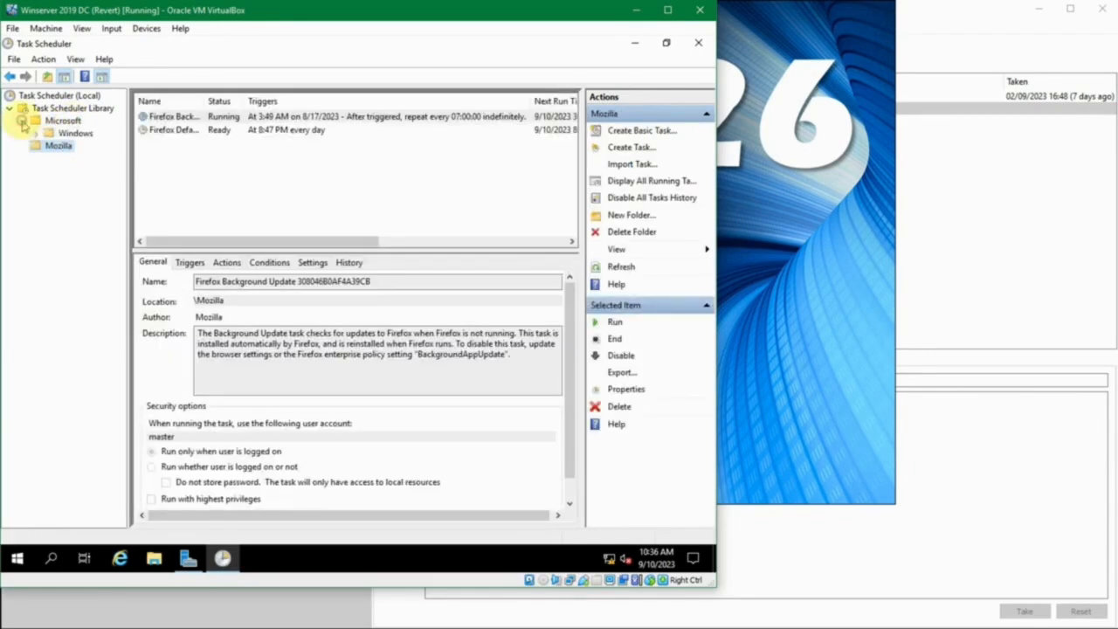
left_click(72, 133)
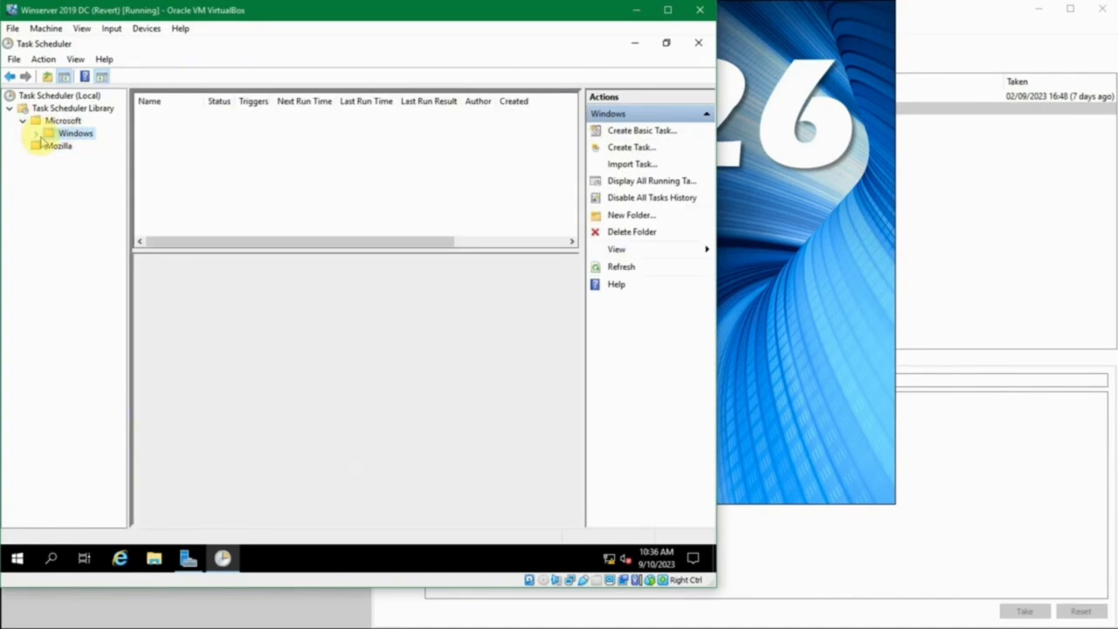
left_click(37, 134)
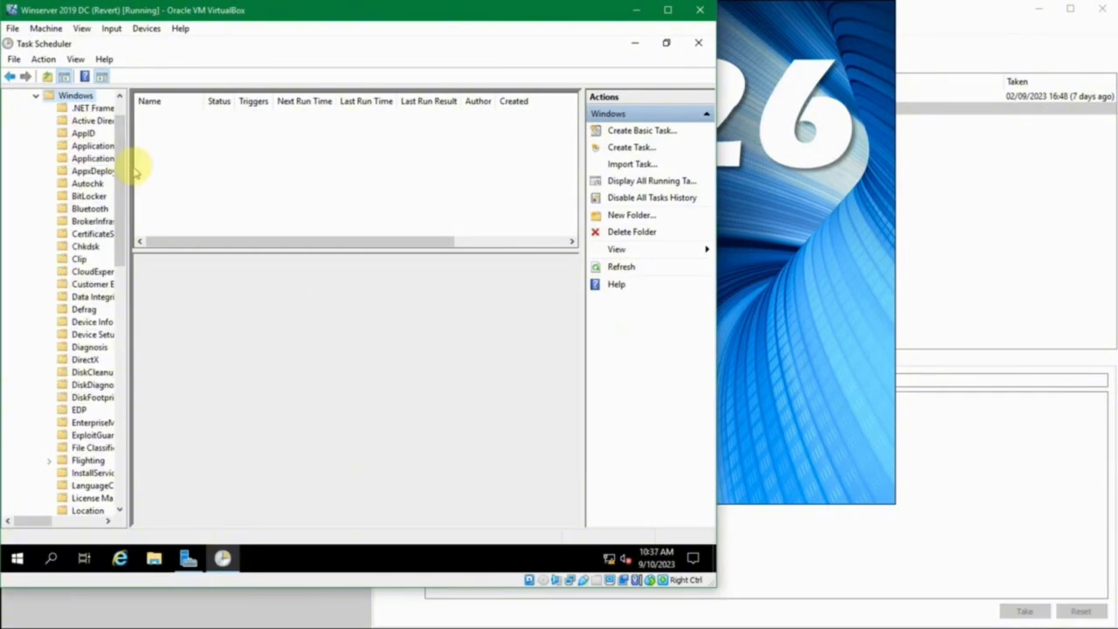
left_click(225, 172)
left_click_drag(129, 160, 236, 162)
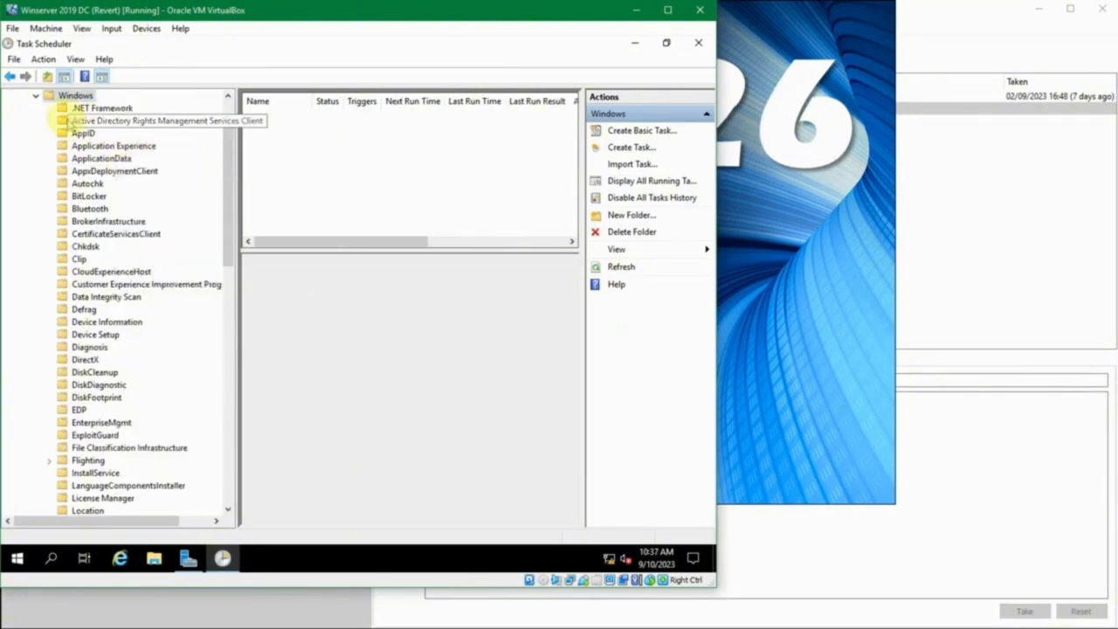
View the .NET Framework and Active Directory Rights Management task folders, and widen the Name column for the .NET Framework tasks
left_click(96, 108)
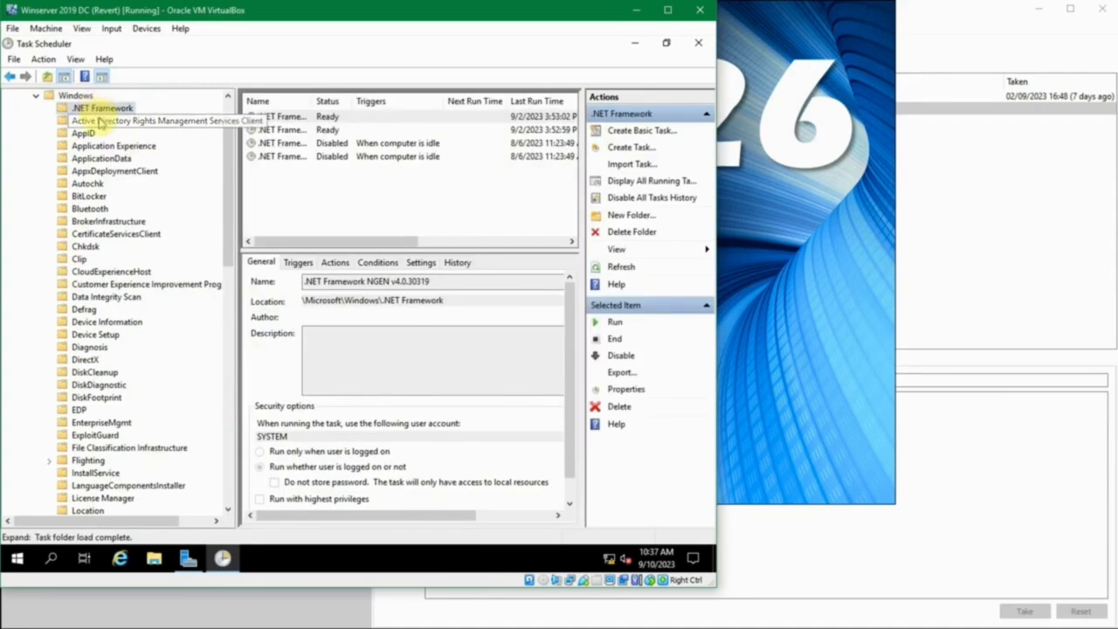
left_click(128, 121)
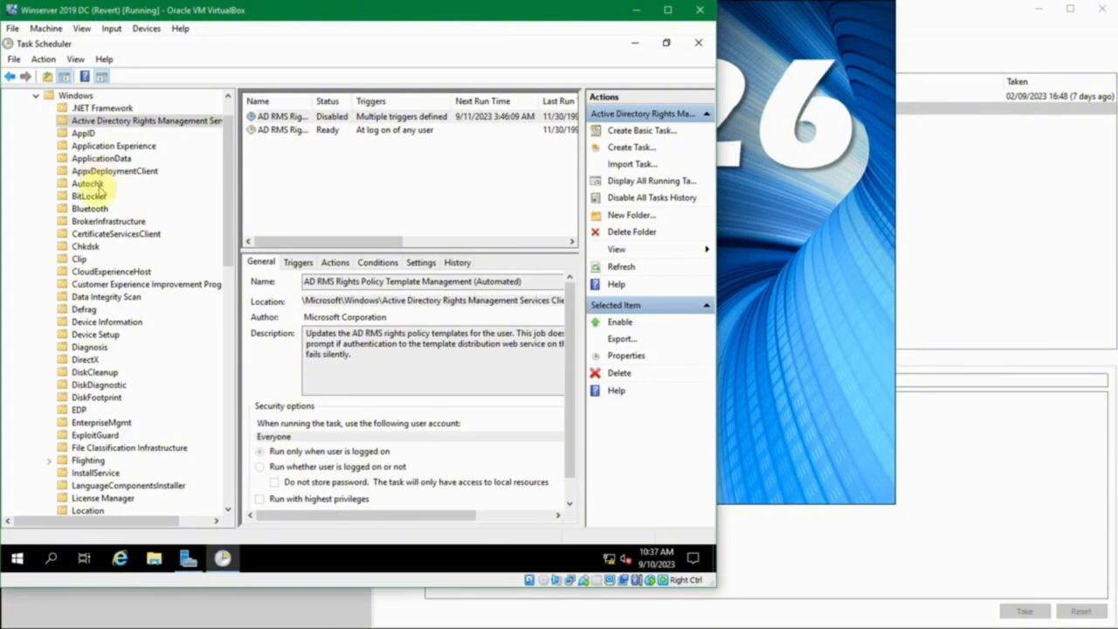
left_click(96, 109)
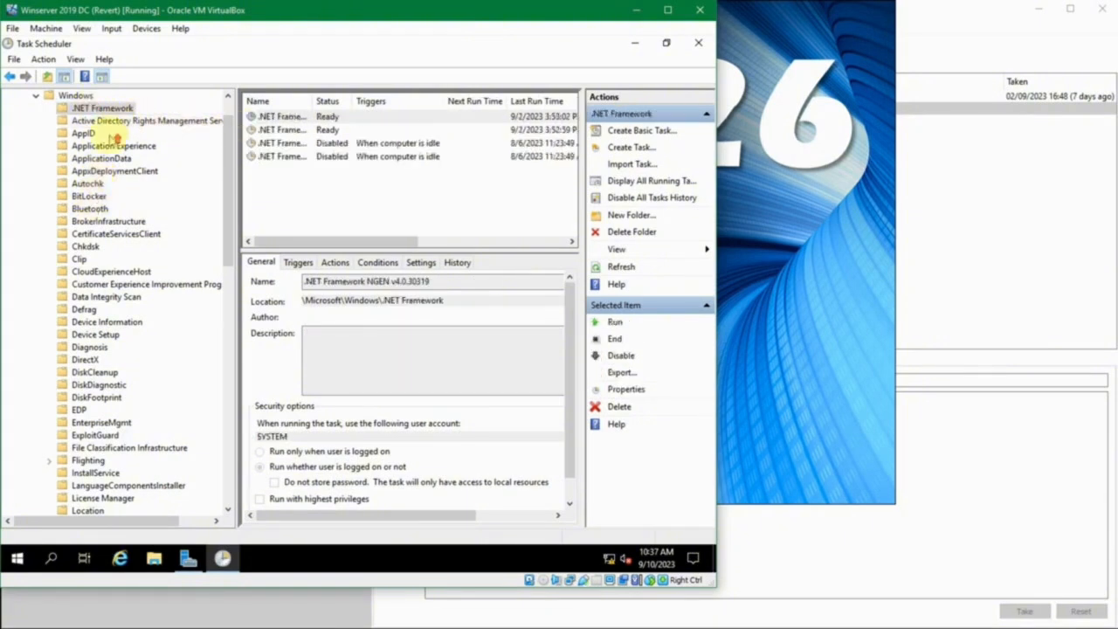
scroll(116, 137, "up", 1)
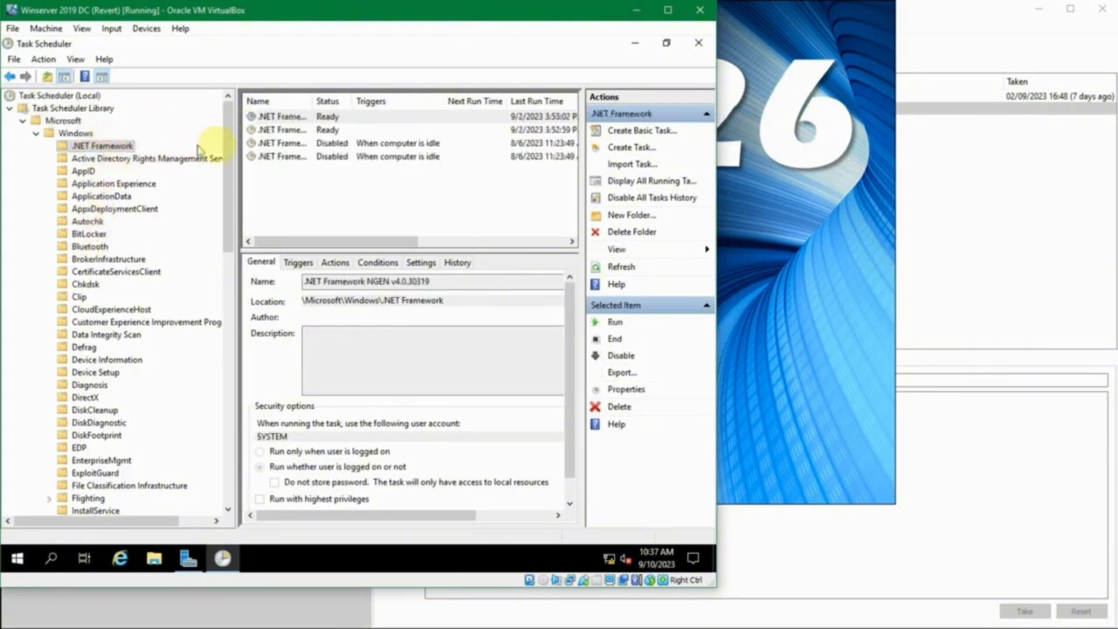
left_click(297, 120)
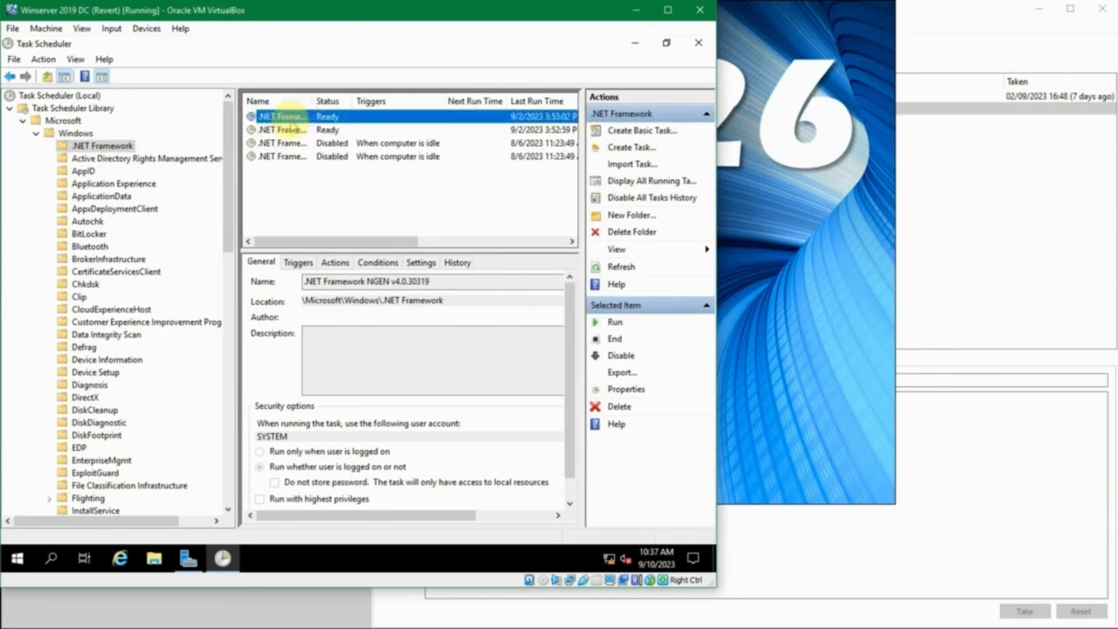
left_click_drag(313, 101, 390, 91)
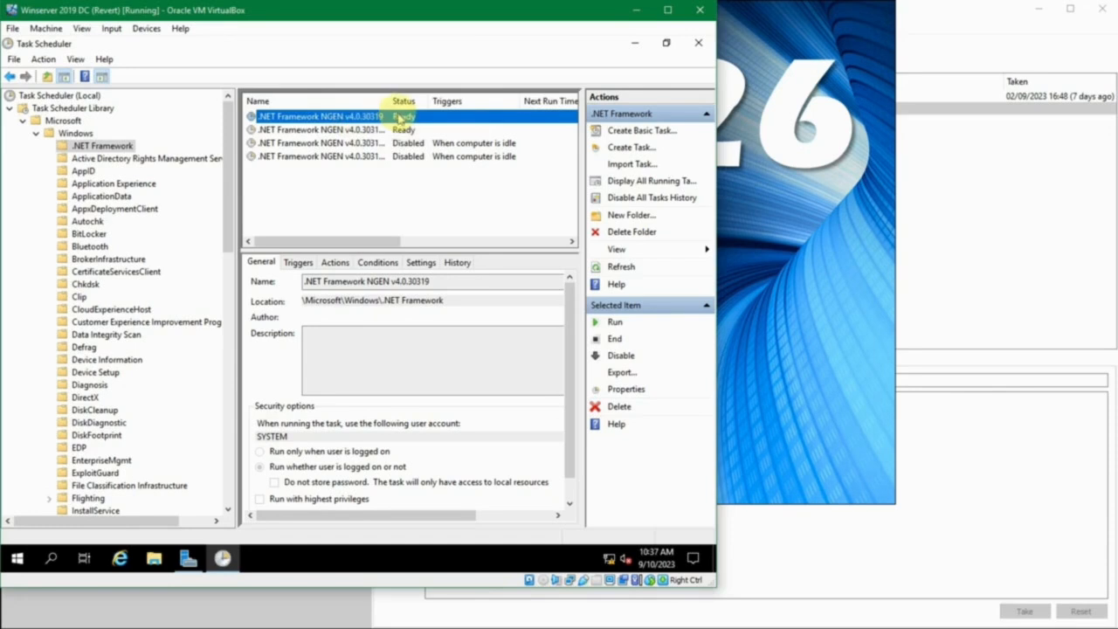
Collapse the Windows folder and show the Mozilla tasks with a narrower folder tree and a wider Name column
left_click(34, 134)
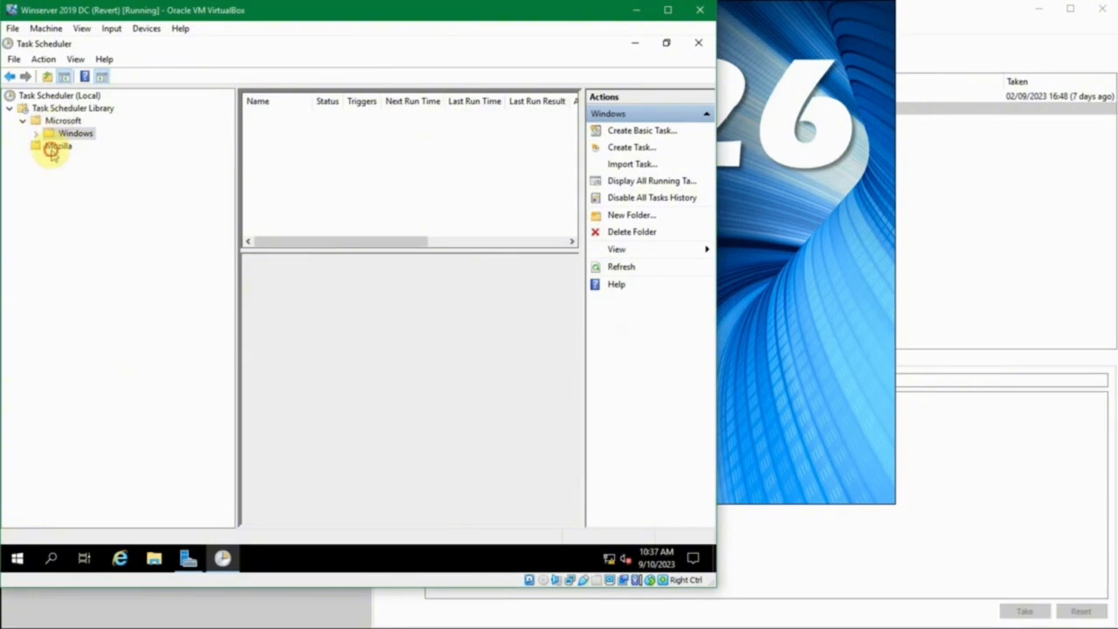
left_click(52, 150)
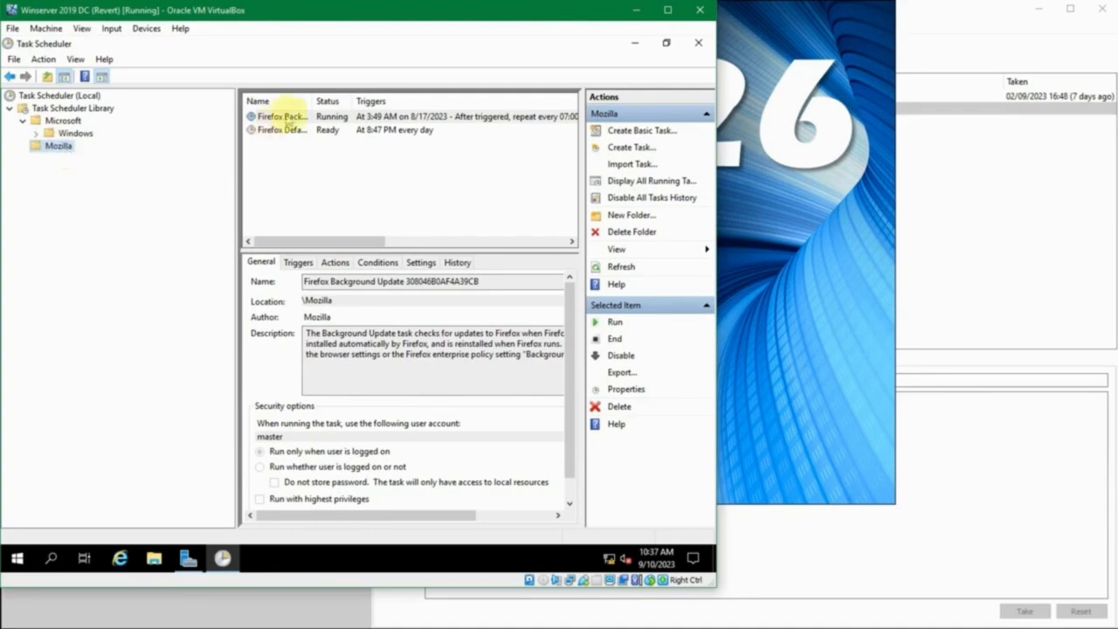
left_click_drag(352, 100, 355, 99)
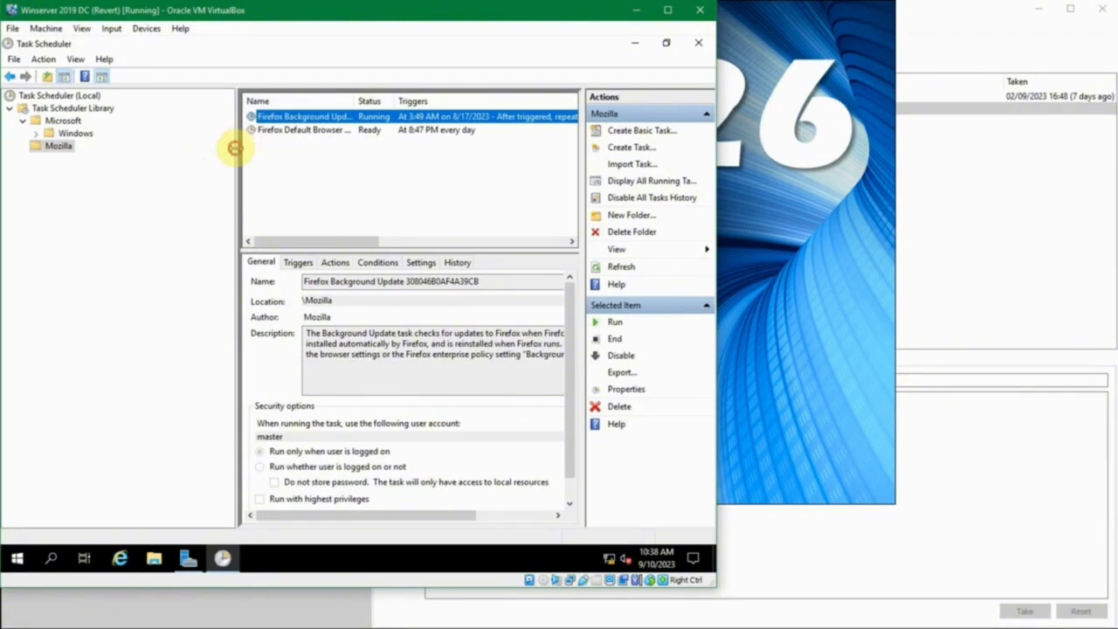
left_click_drag(236, 148, 148, 150)
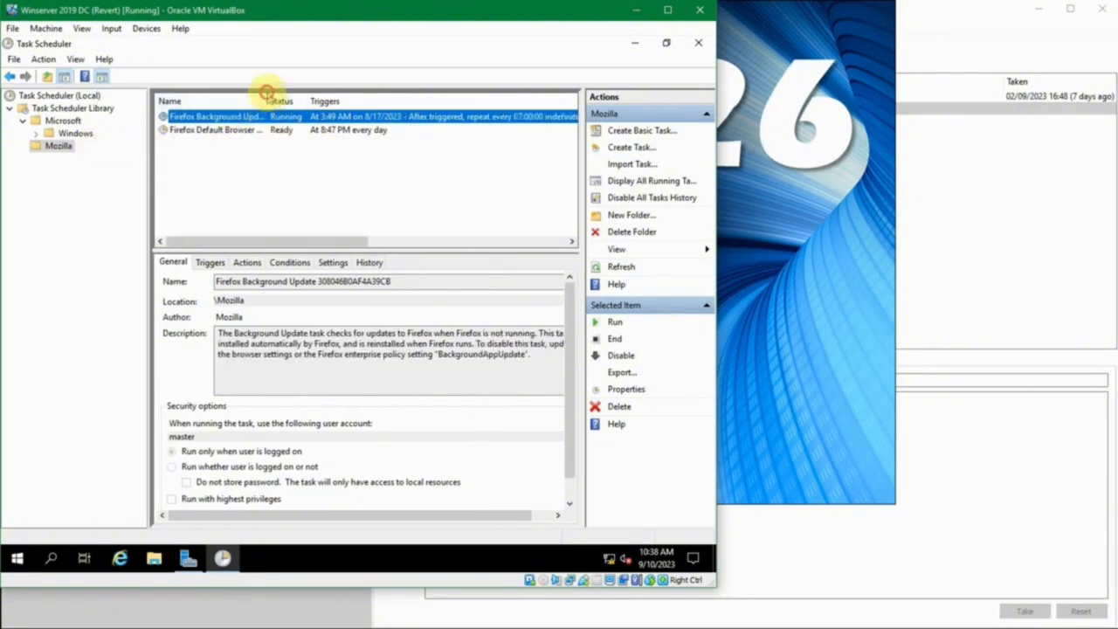
left_click_drag(269, 93, 292, 90)
Review the run time, run result and author columns of the Mozilla tasks, and widen the Name column further
left_click_drag(335, 241, 473, 235)
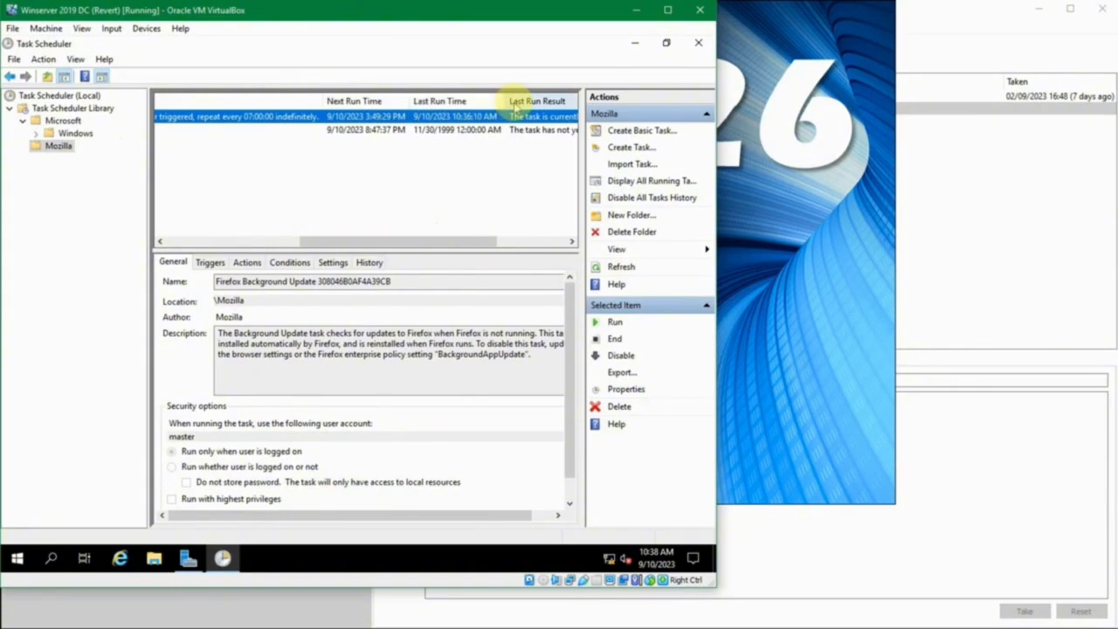
left_click_drag(474, 234, 561, 260)
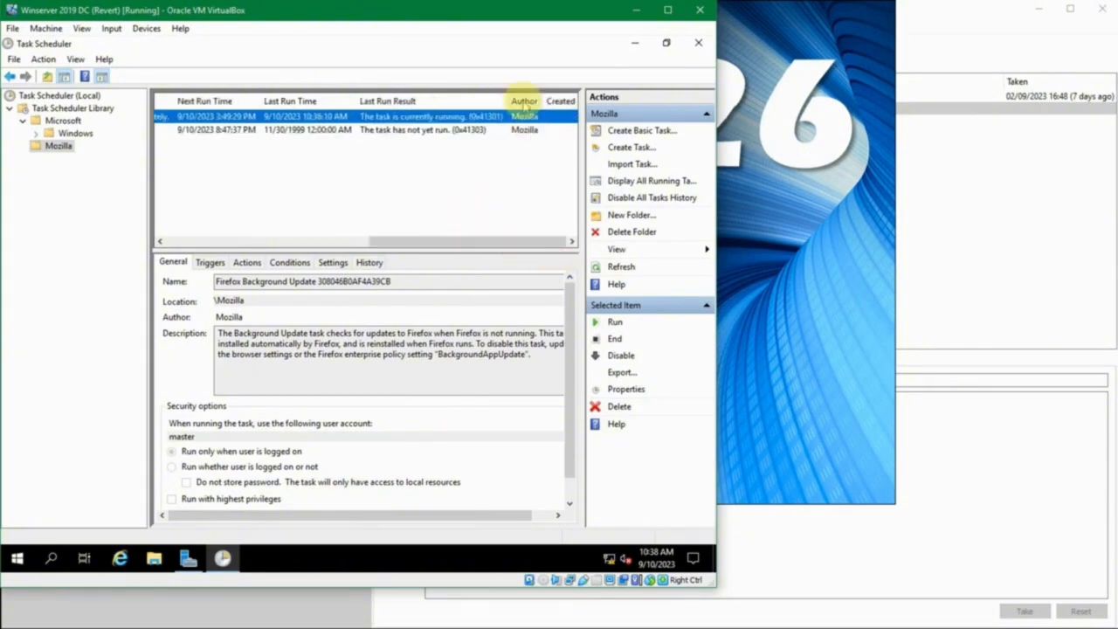
left_click_drag(504, 242, 210, 261)
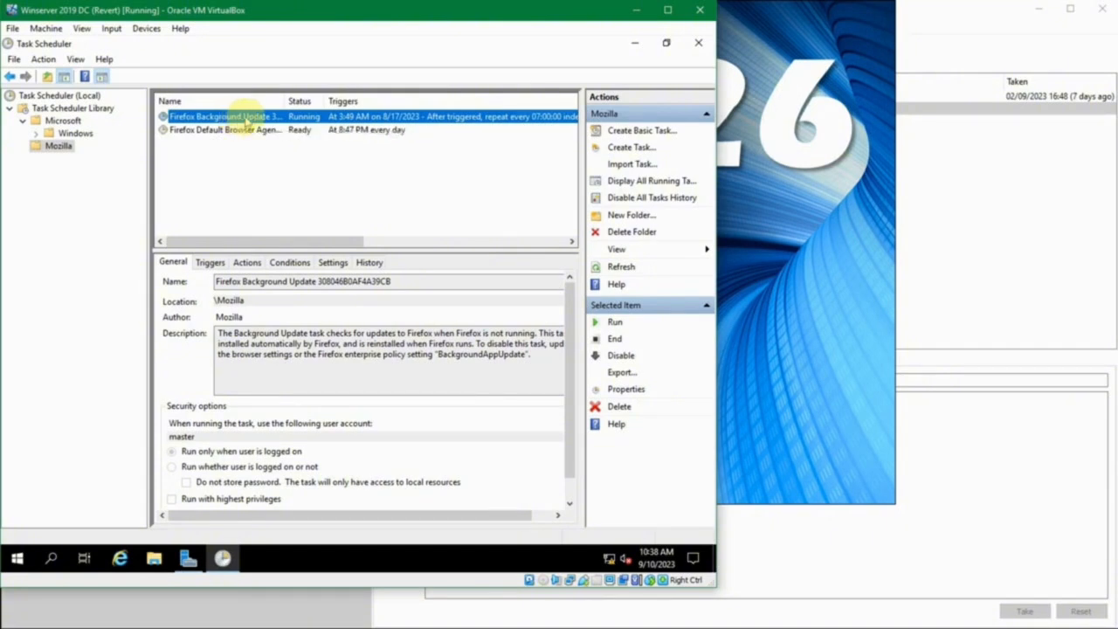
left_click_drag(282, 101, 297, 103)
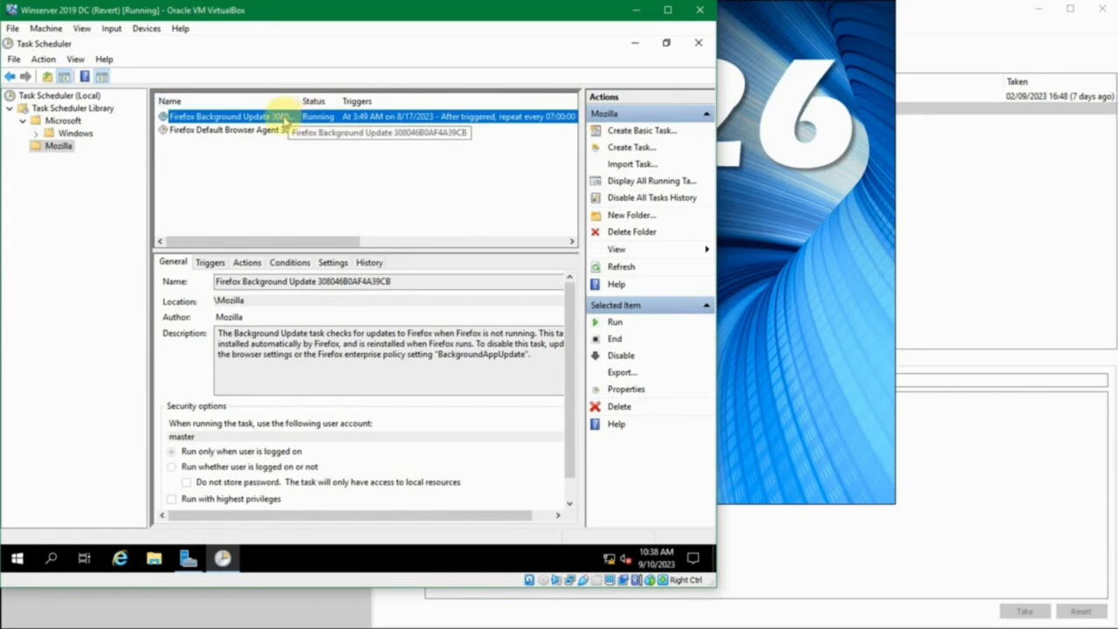
Examine the full name of the Firefox Background Update task in its general details
left_click(229, 281)
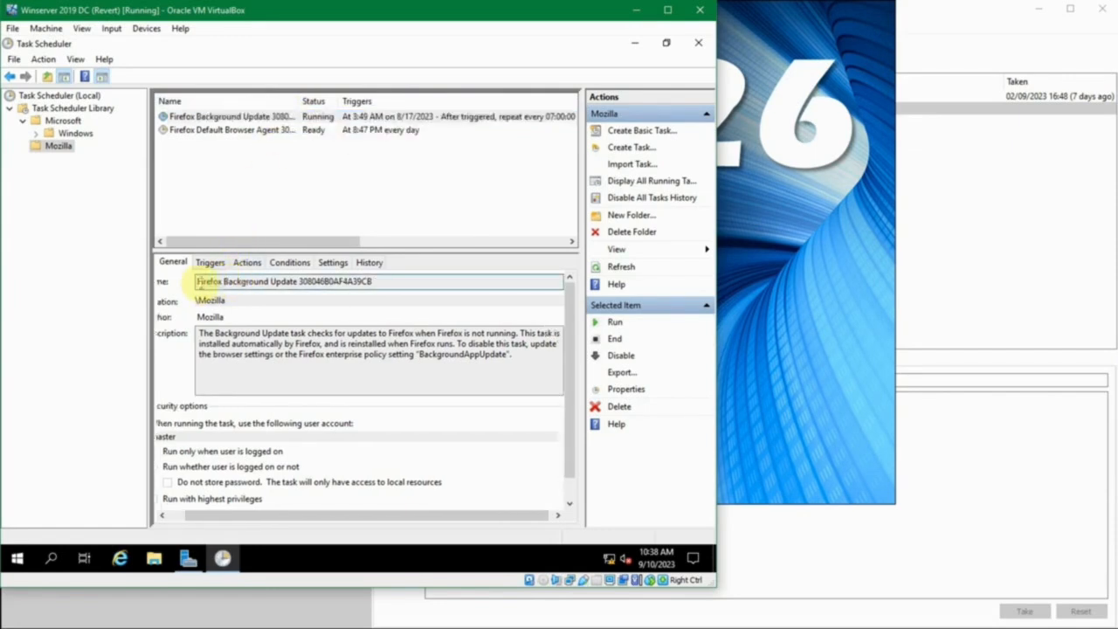
left_click_drag(196, 281, 388, 276)
left_click(388, 277)
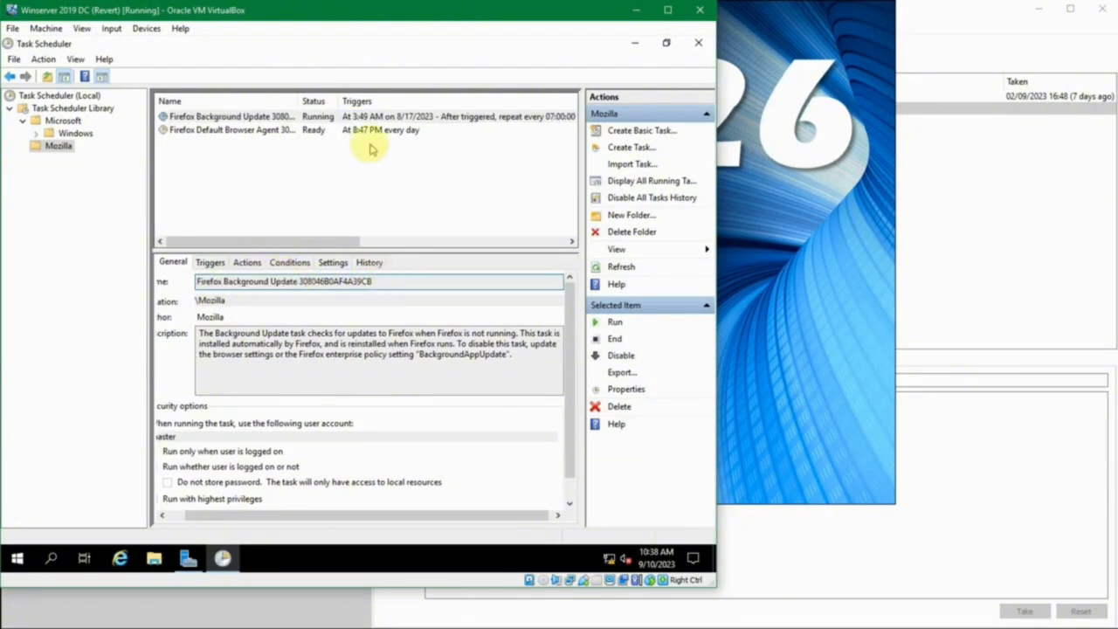
Examine the trigger schedule, next run time and last run time of the Firefox Background Update task
left_click(373, 118)
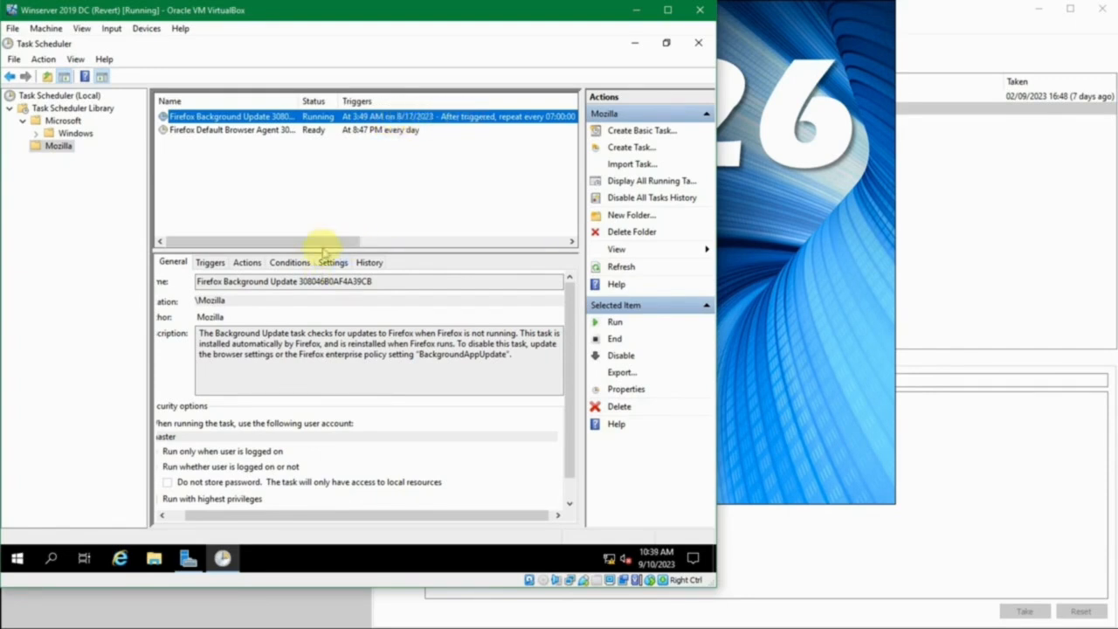
left_click_drag(323, 241, 406, 234)
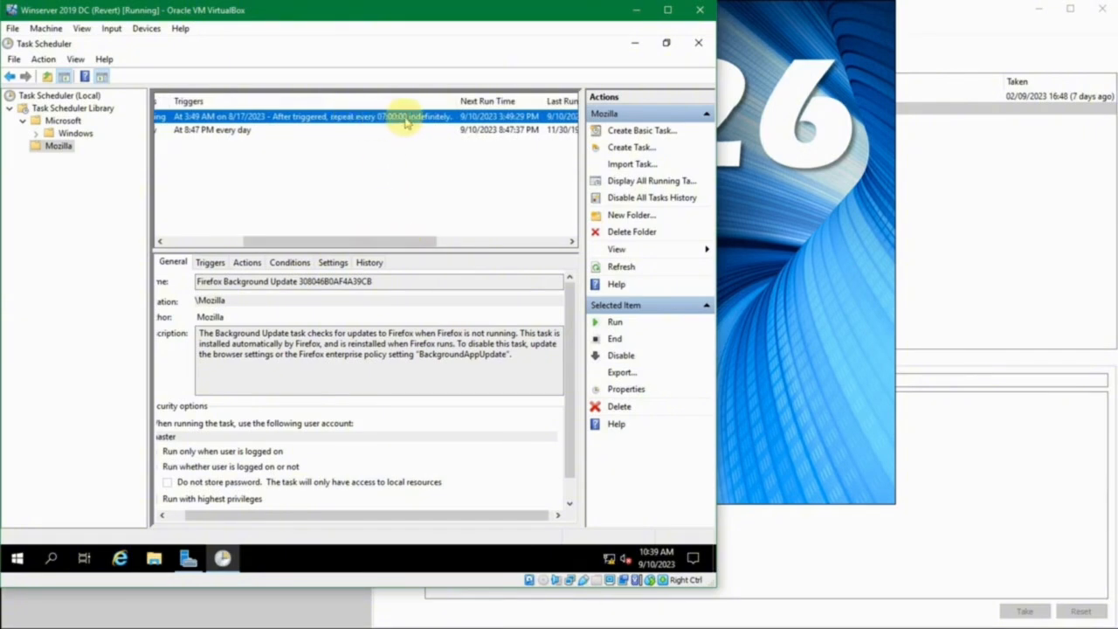
left_click_drag(389, 236, 456, 237)
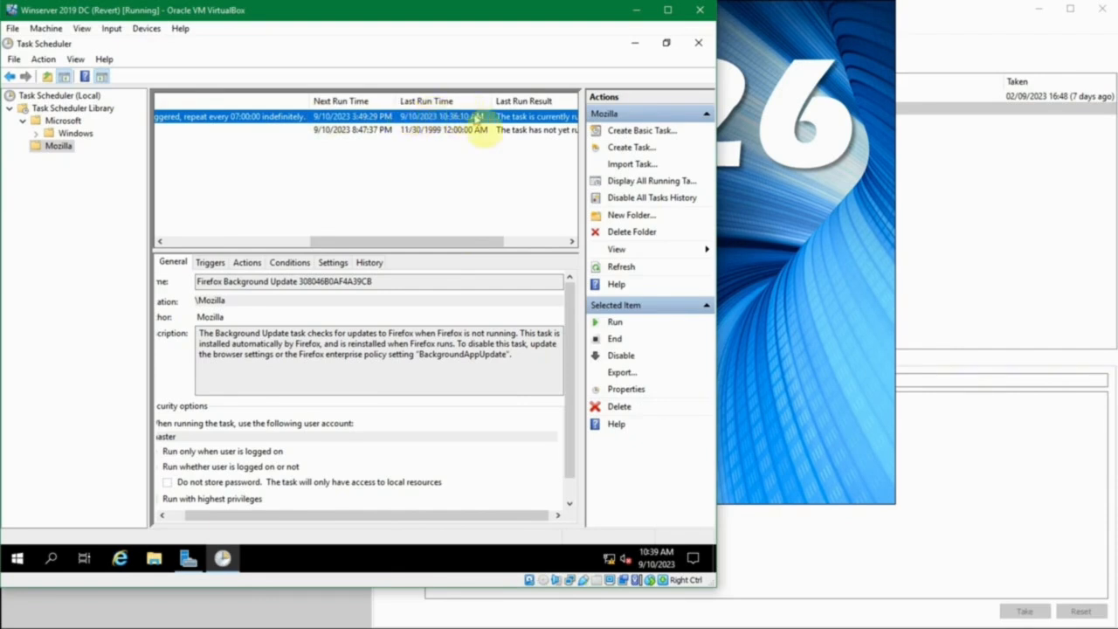
Examine the run result and author columns of the Mozilla tasks, plus the location and description of the Firefox Background Update task
left_click_drag(478, 235, 537, 242)
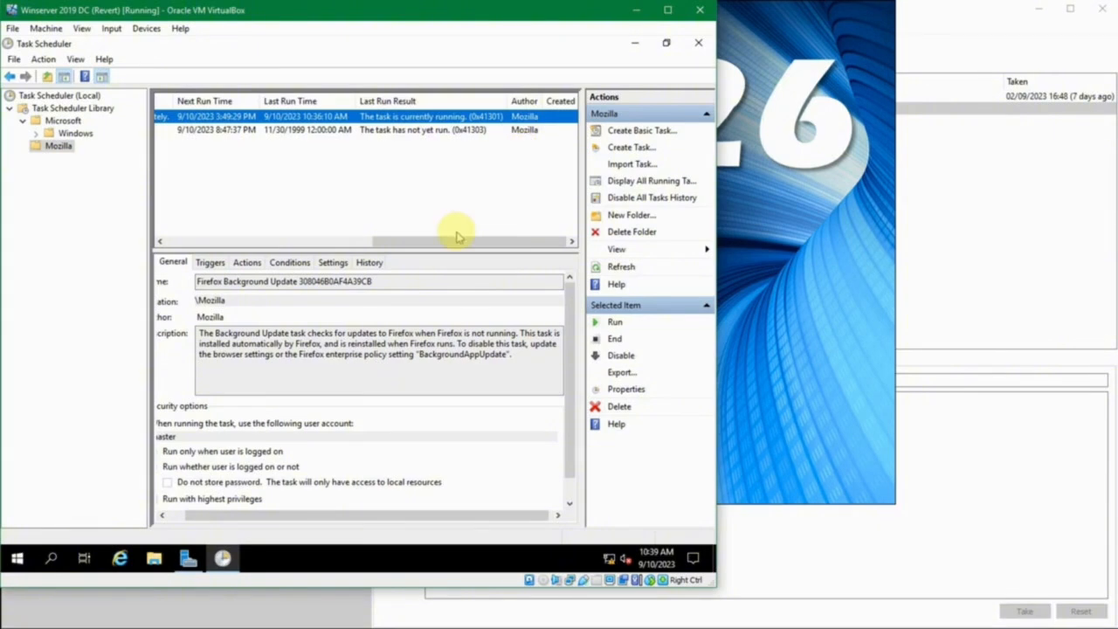
left_click_drag(459, 241, 282, 256)
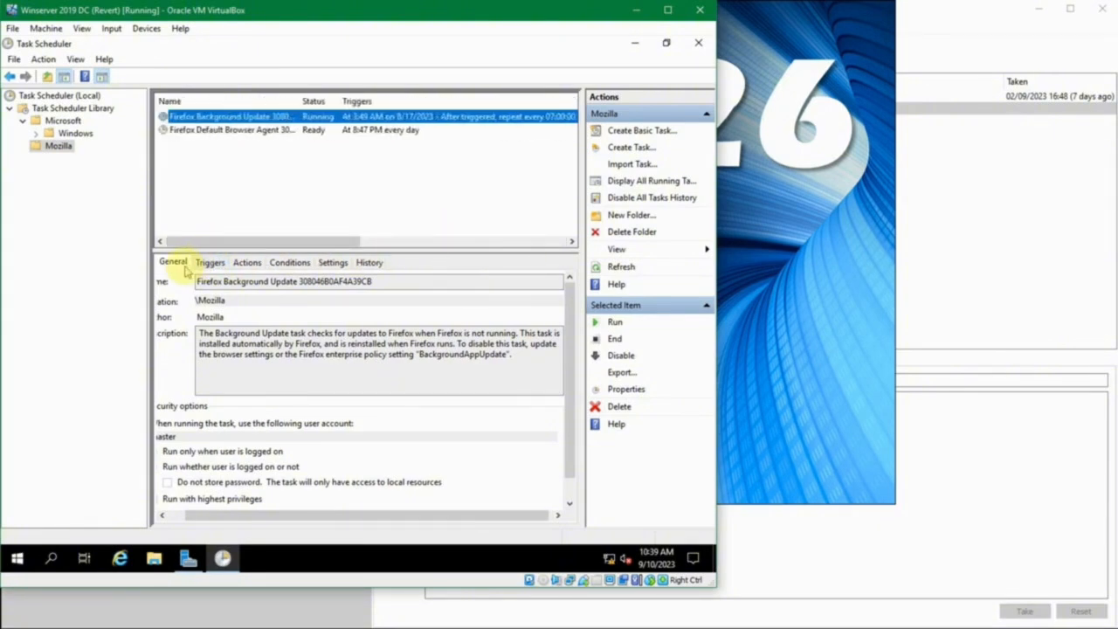
left_click(180, 262)
left_click(276, 514)
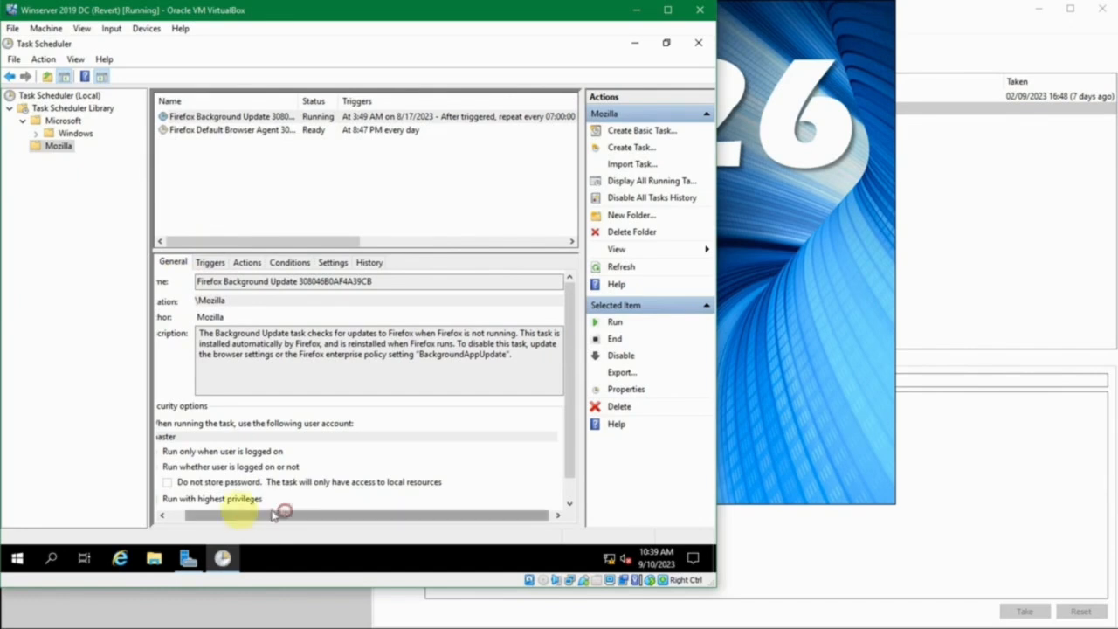
left_click_drag(276, 514, 253, 515)
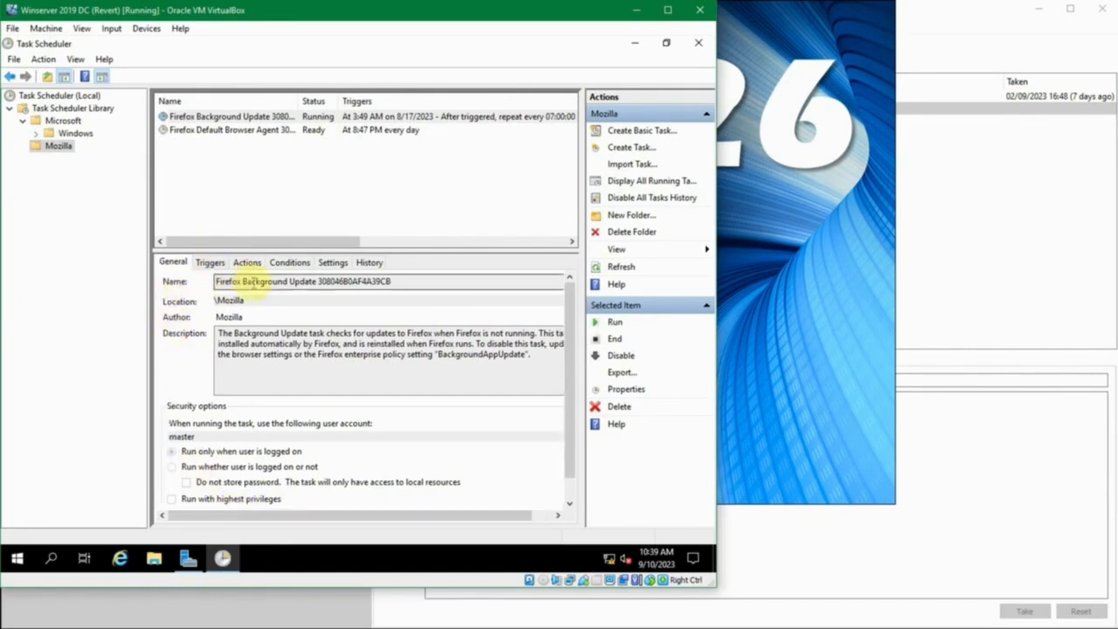
double_click(227, 300)
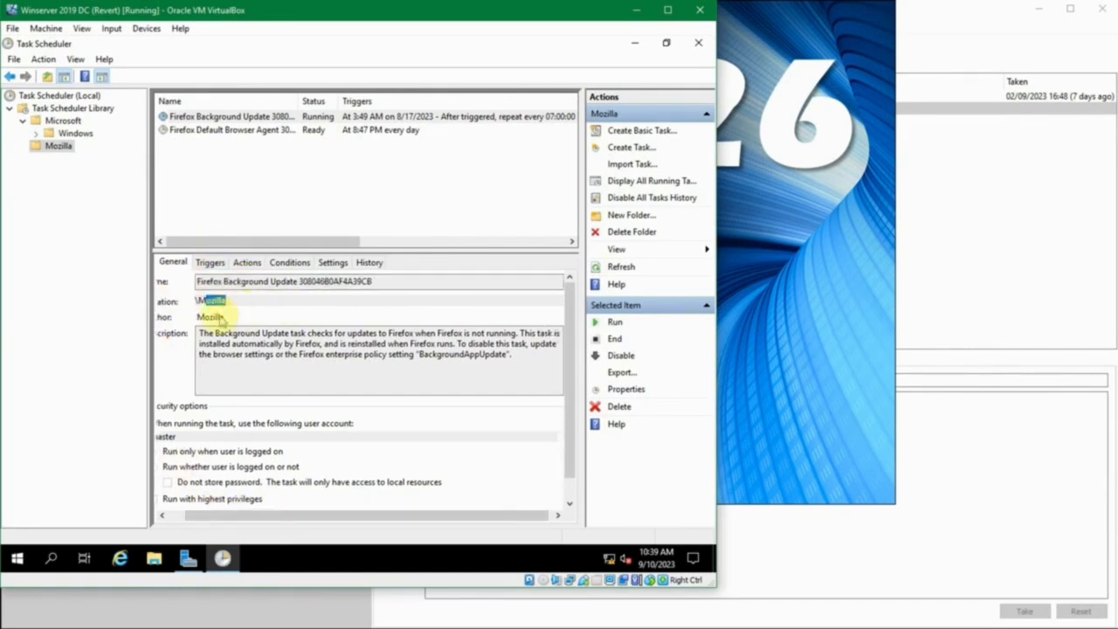
left_click_drag(225, 516, 169, 516)
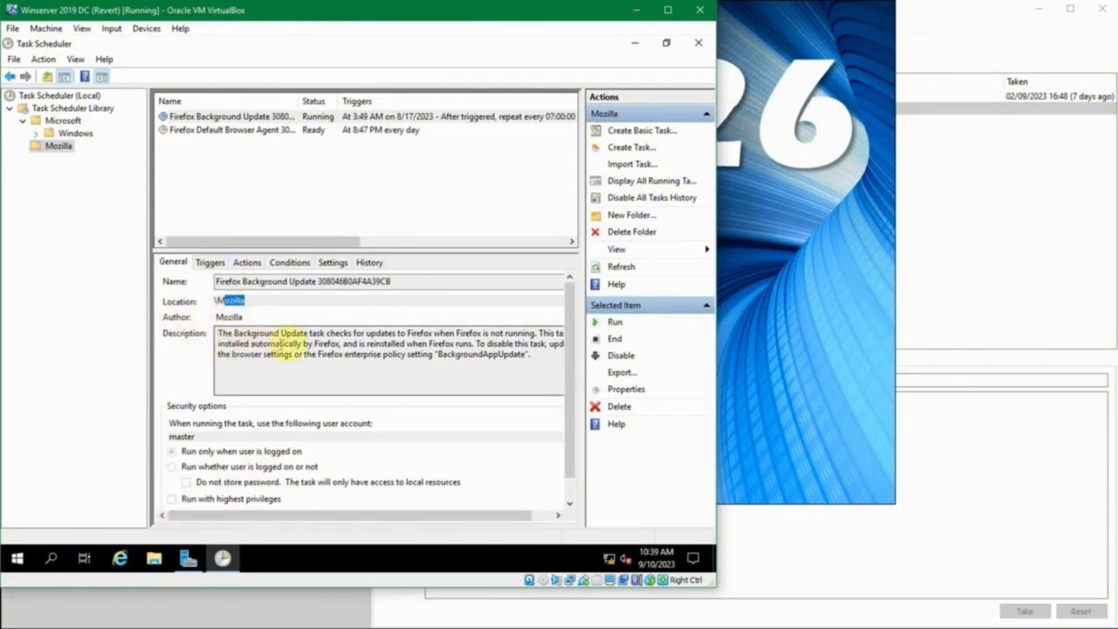
left_click_drag(232, 344, 524, 362)
left_click(195, 334)
left_click(523, 364)
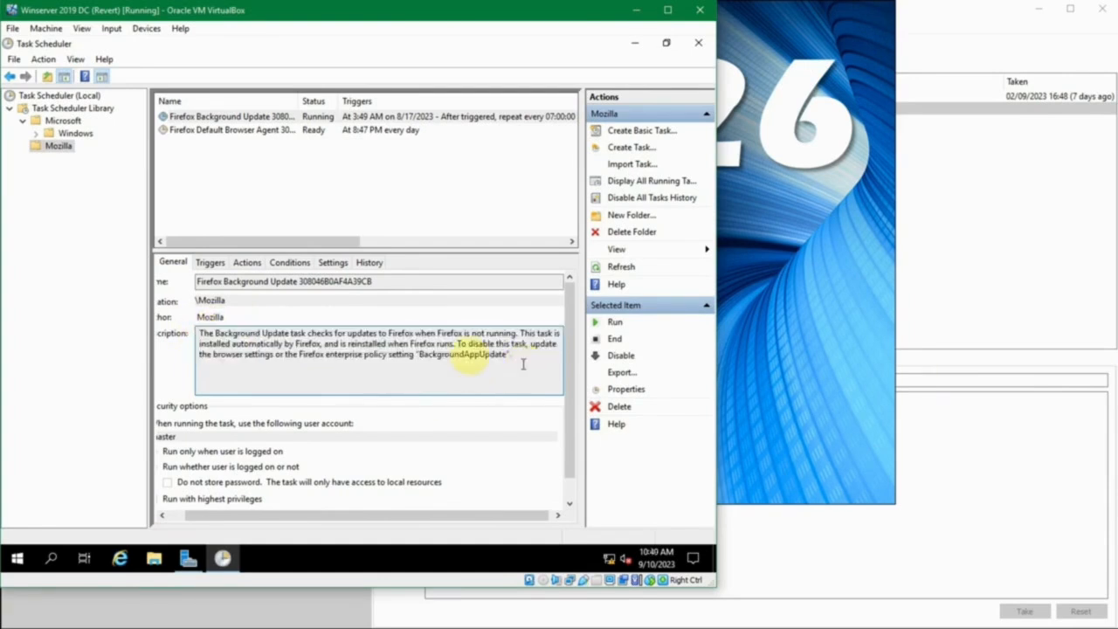
Examine the trigger, program action, conditions and settings of the Firefox Background Update task, widening the action's Details column
left_click(211, 262)
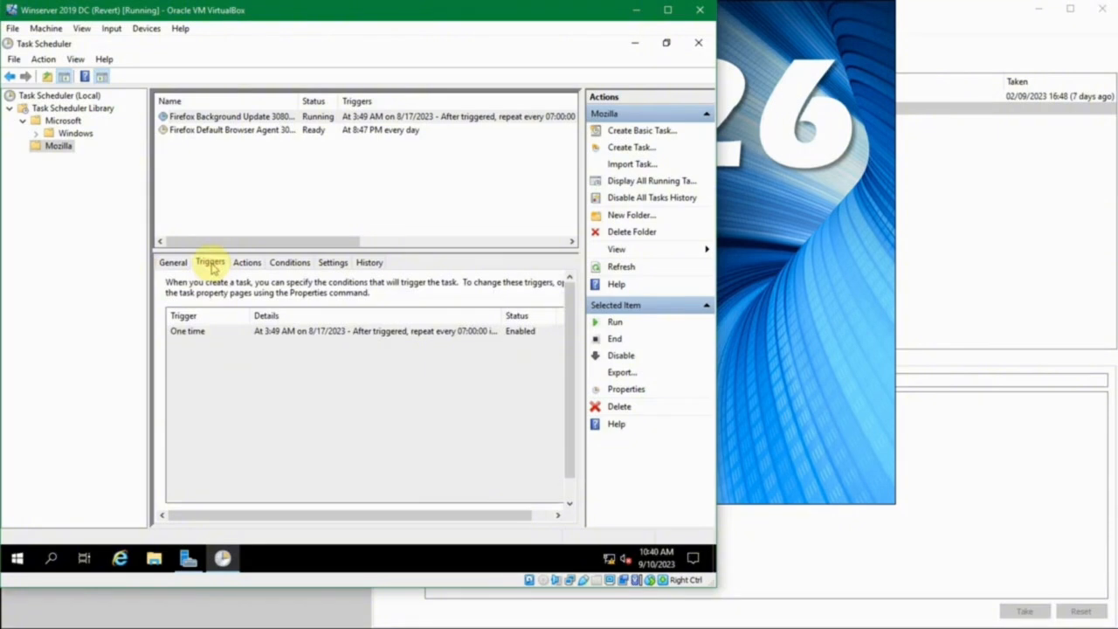
left_click(218, 335)
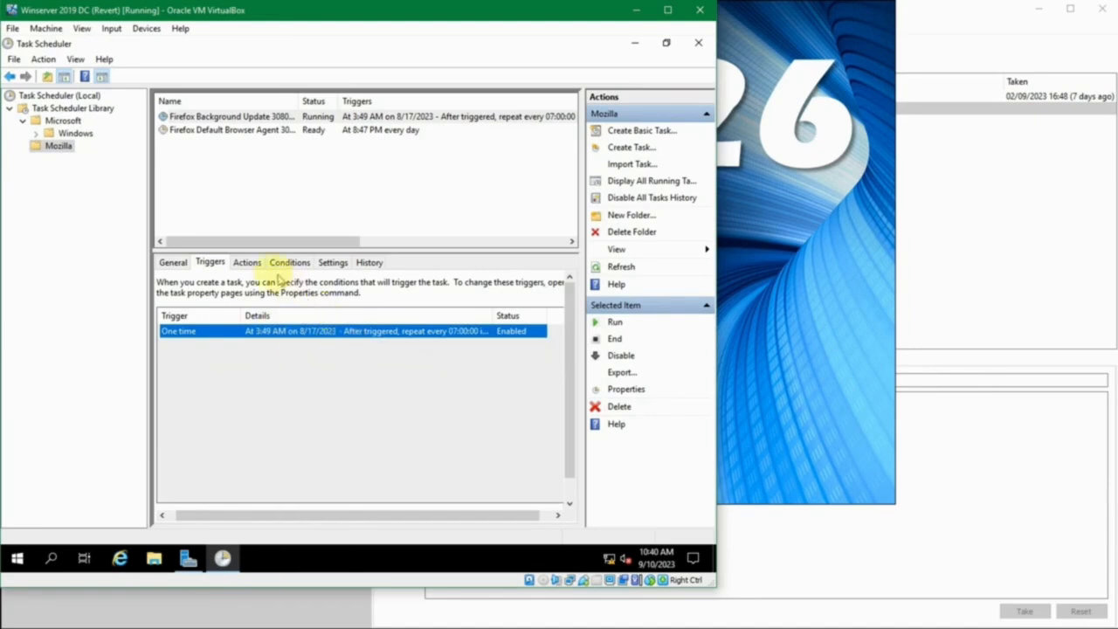
left_click(249, 264)
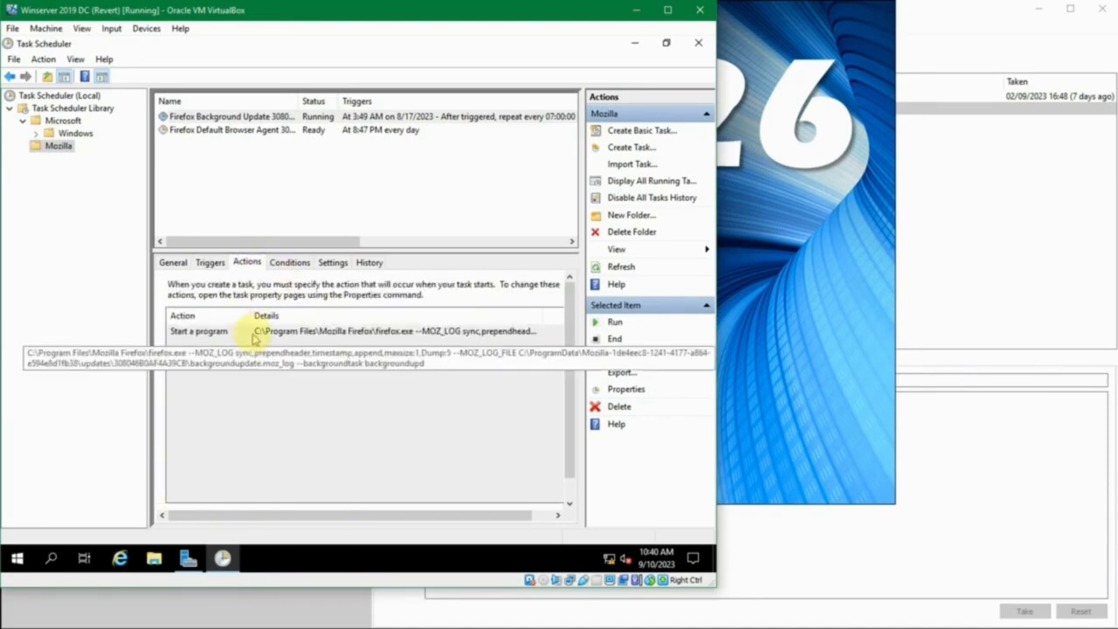
left_click(253, 333)
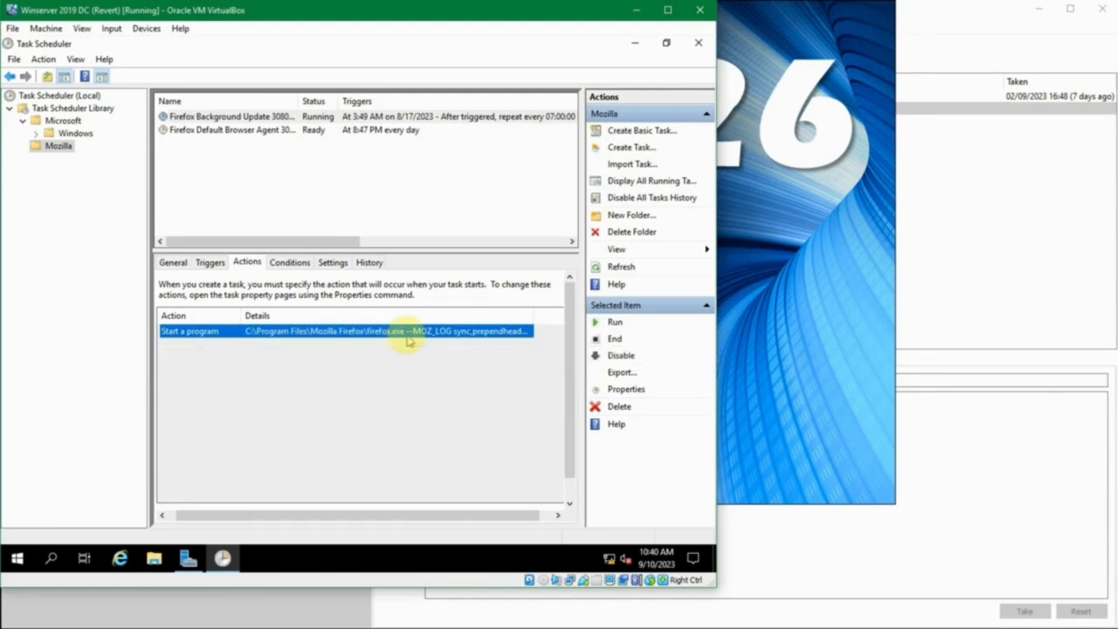
left_click_drag(532, 313, 555, 312)
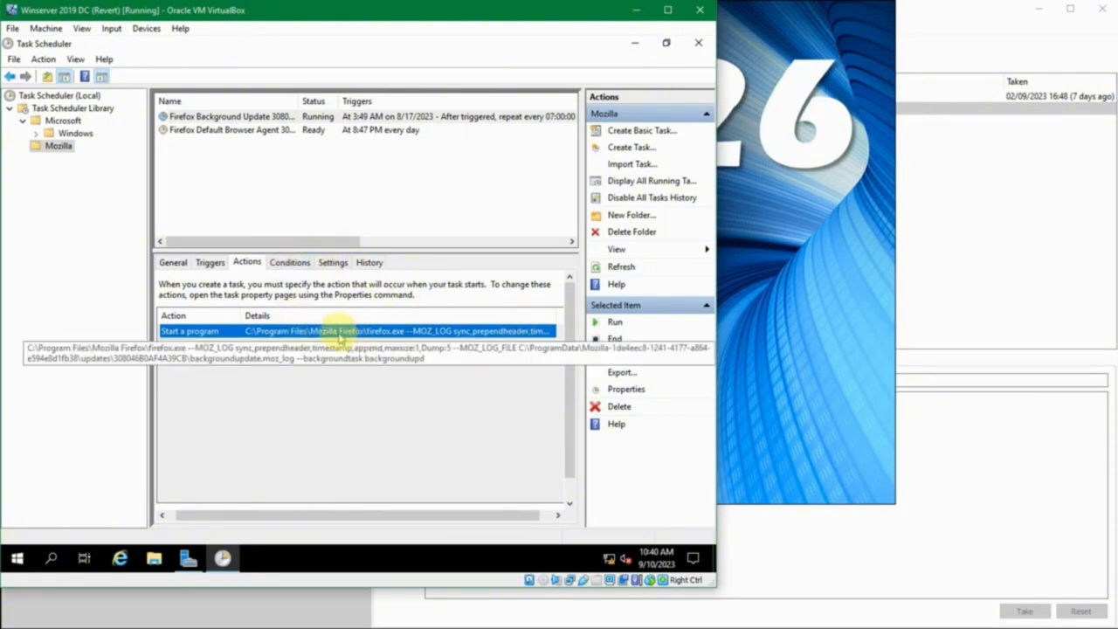
left_click(289, 262)
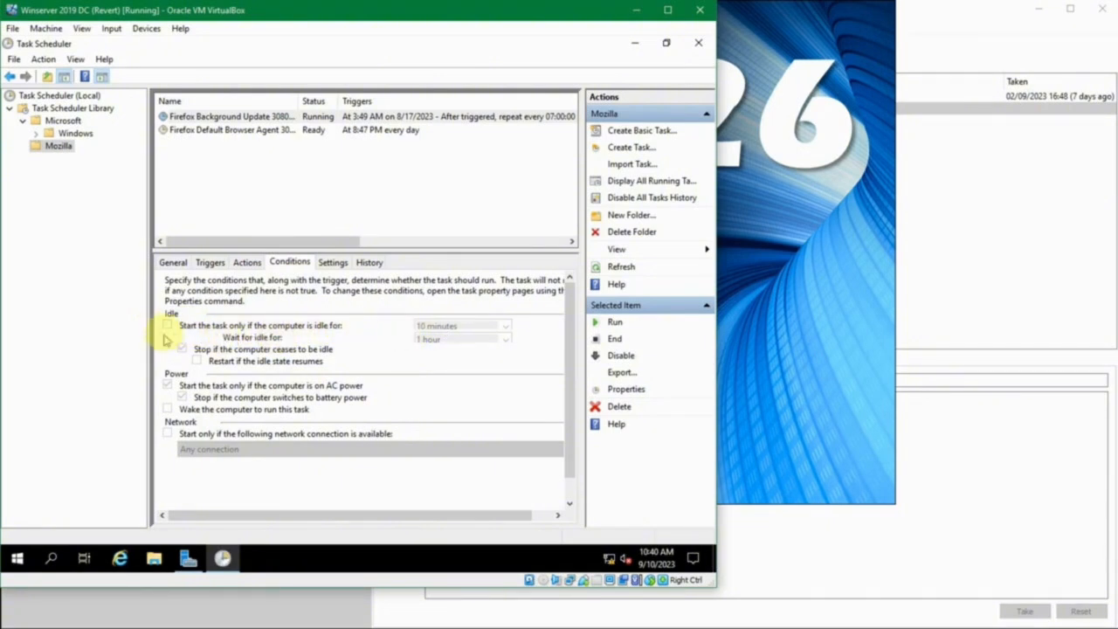
left_click(332, 263)
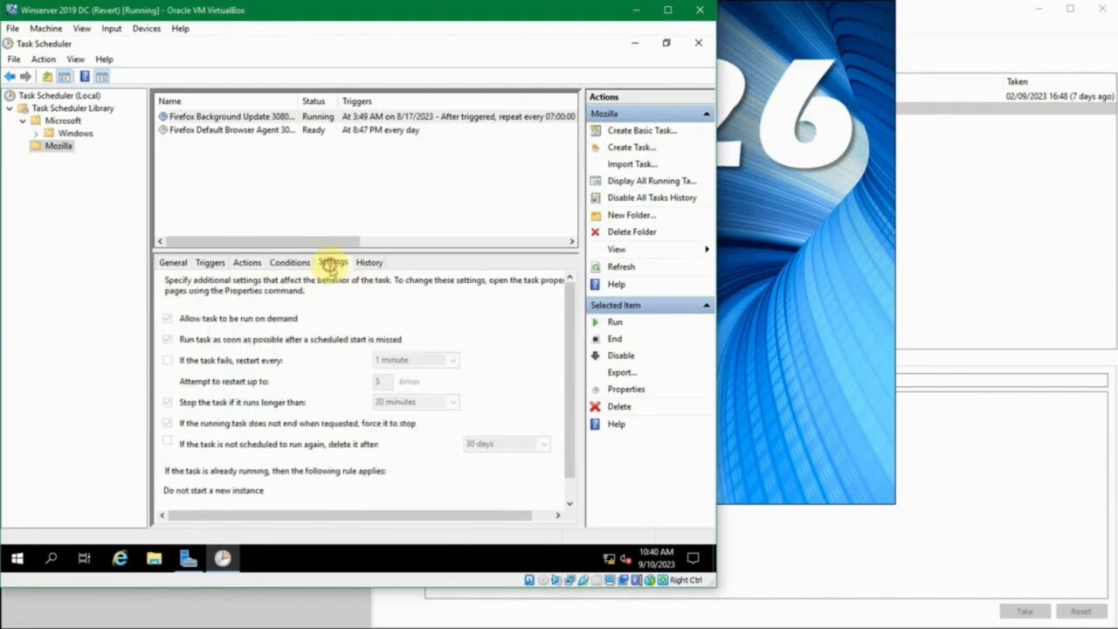
Review the history events of the Firefox Background Update task, including the task completed and action completed entries
left_click(368, 262)
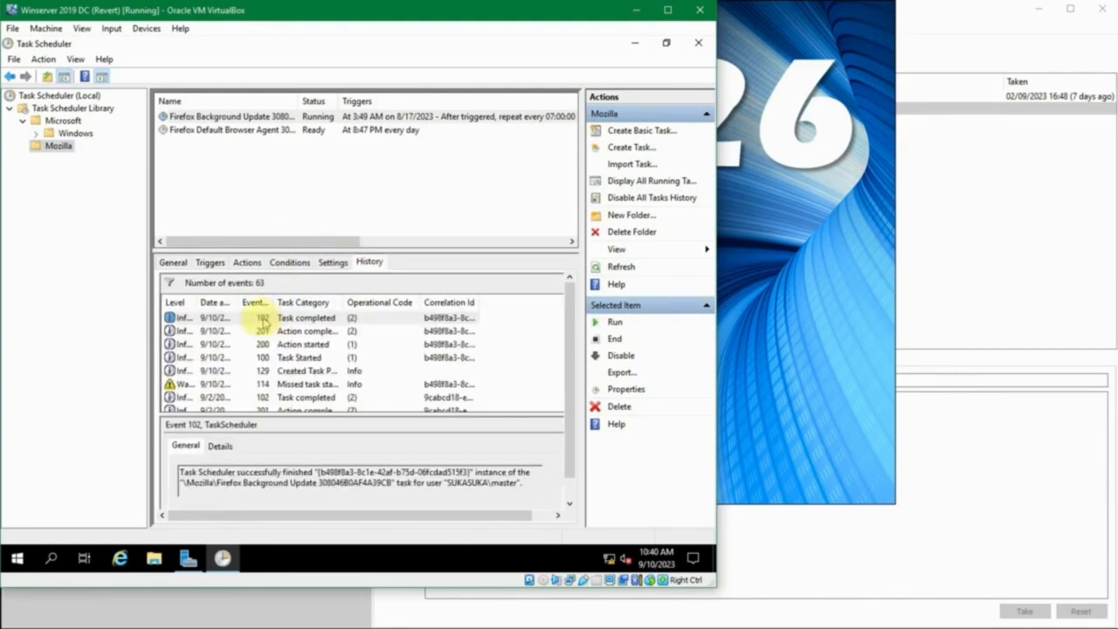
scroll(254, 323, "down", 3)
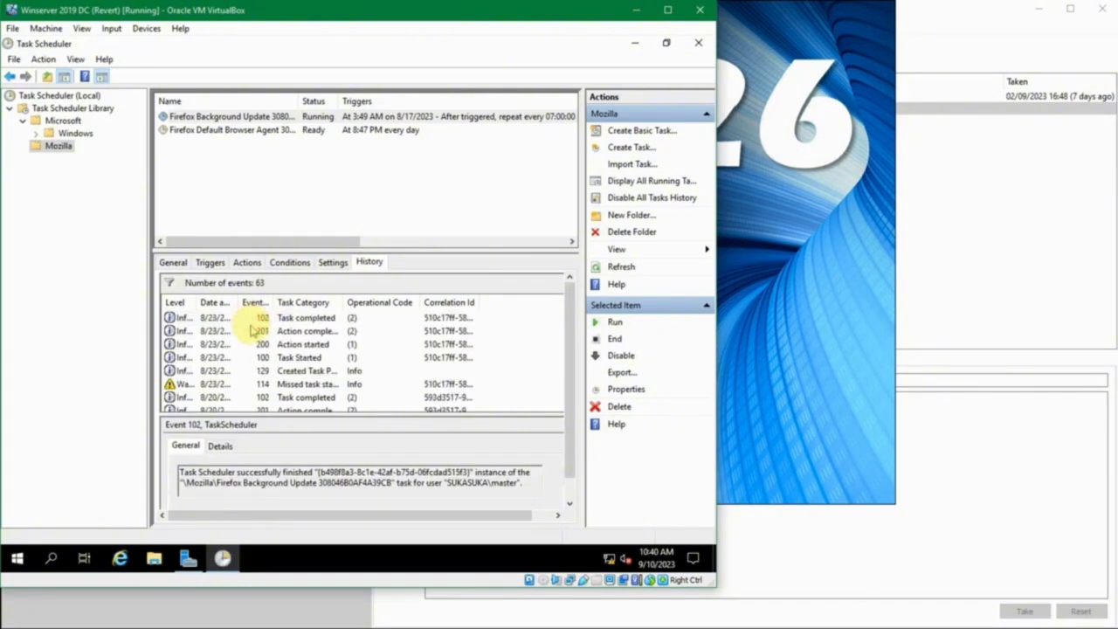
scroll(254, 327, "up", 5)
left_click(251, 318)
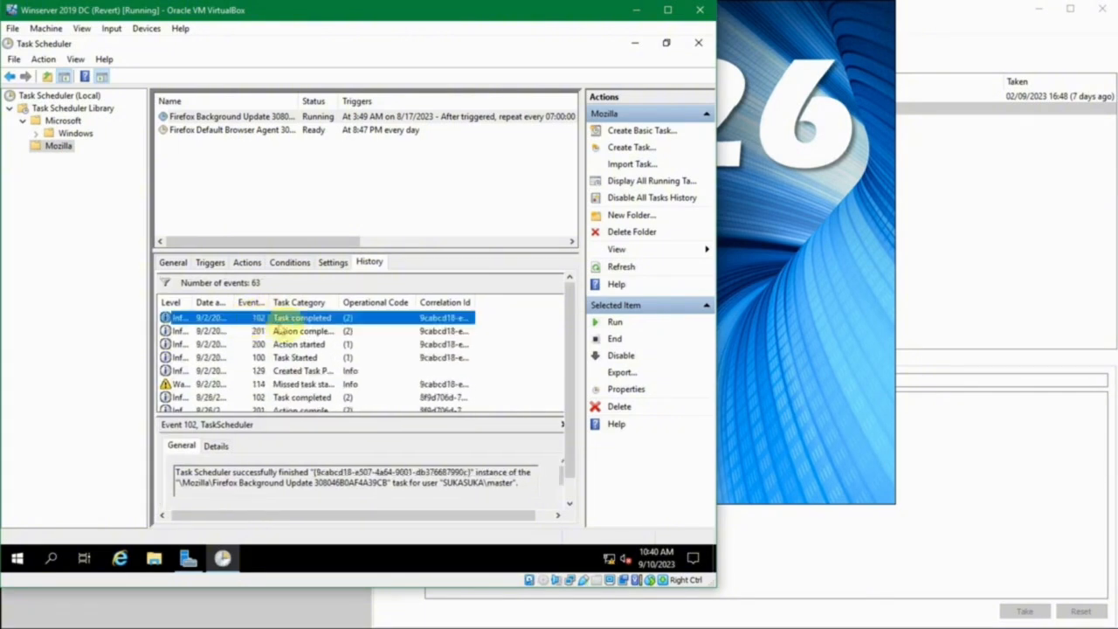
left_click(328, 370)
left_click(308, 397)
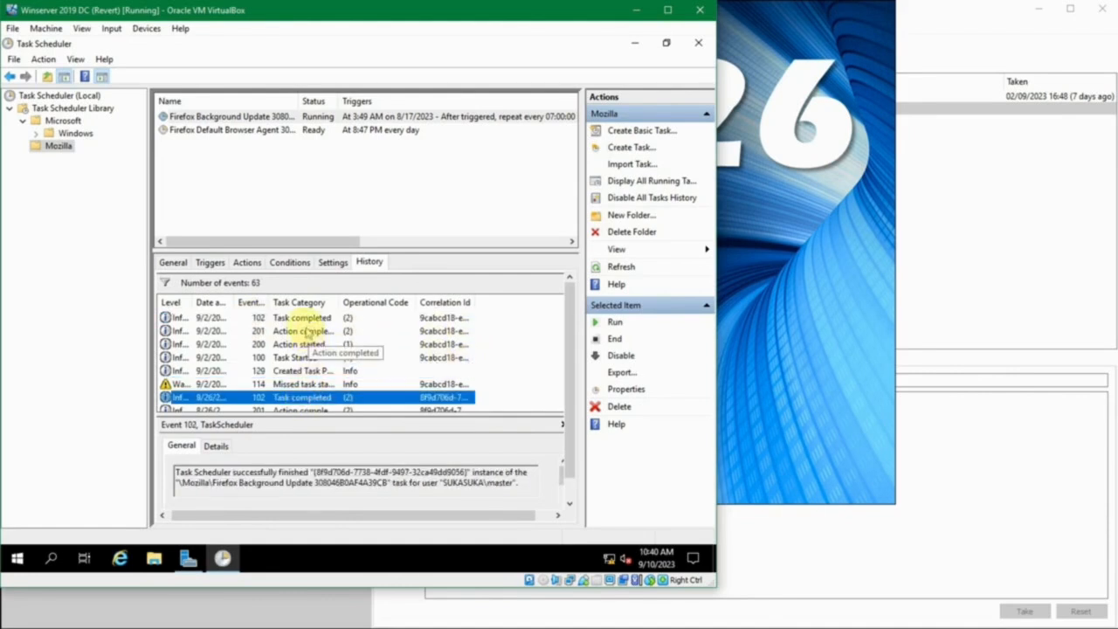
left_click(305, 330)
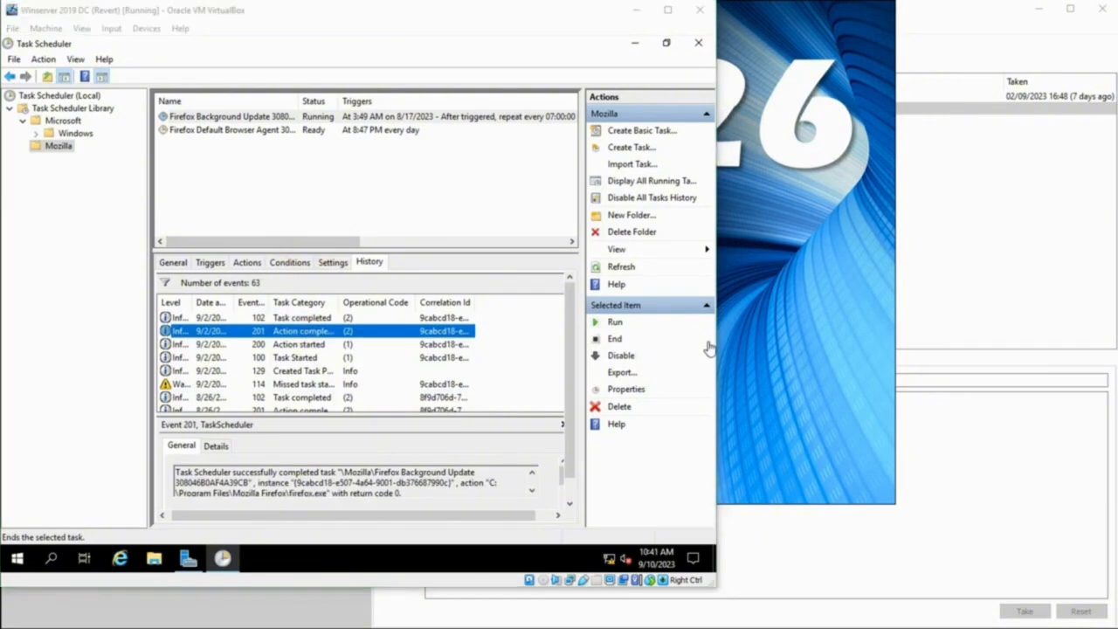
Create a new folder named Admin in the Task Scheduler Library and open it
left_click(384, 194)
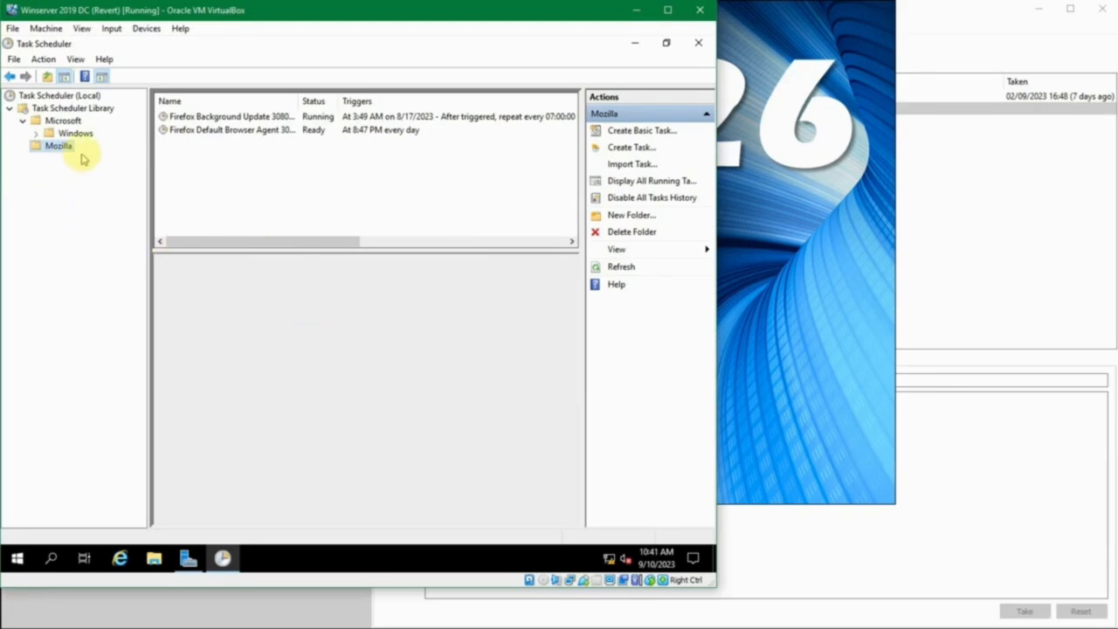
right_click(51, 109)
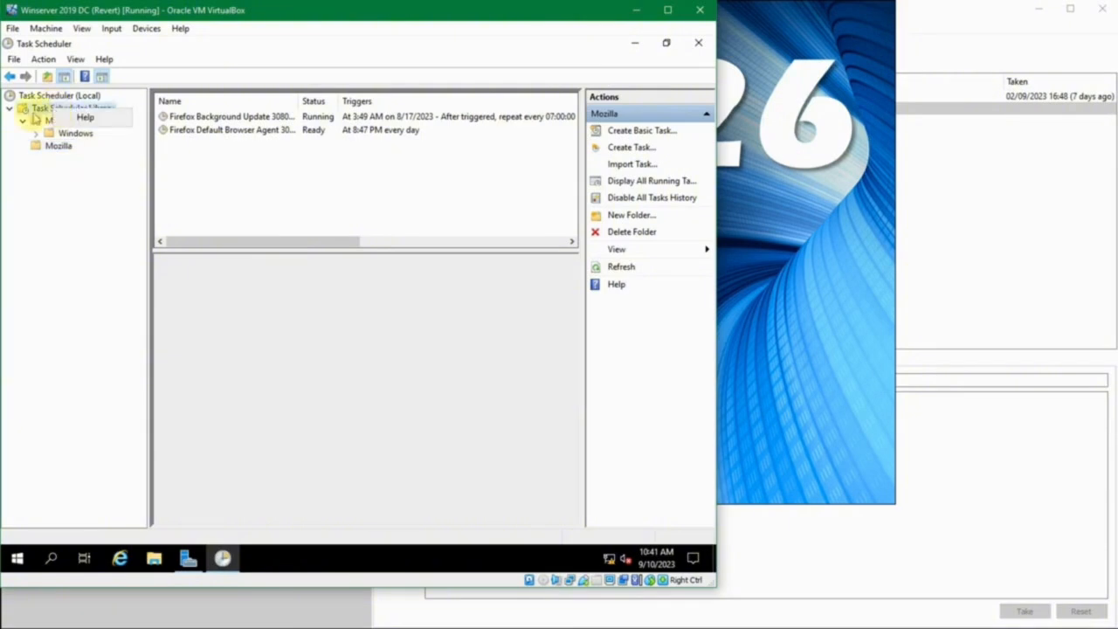
left_click(54, 109)
right_click(56, 108)
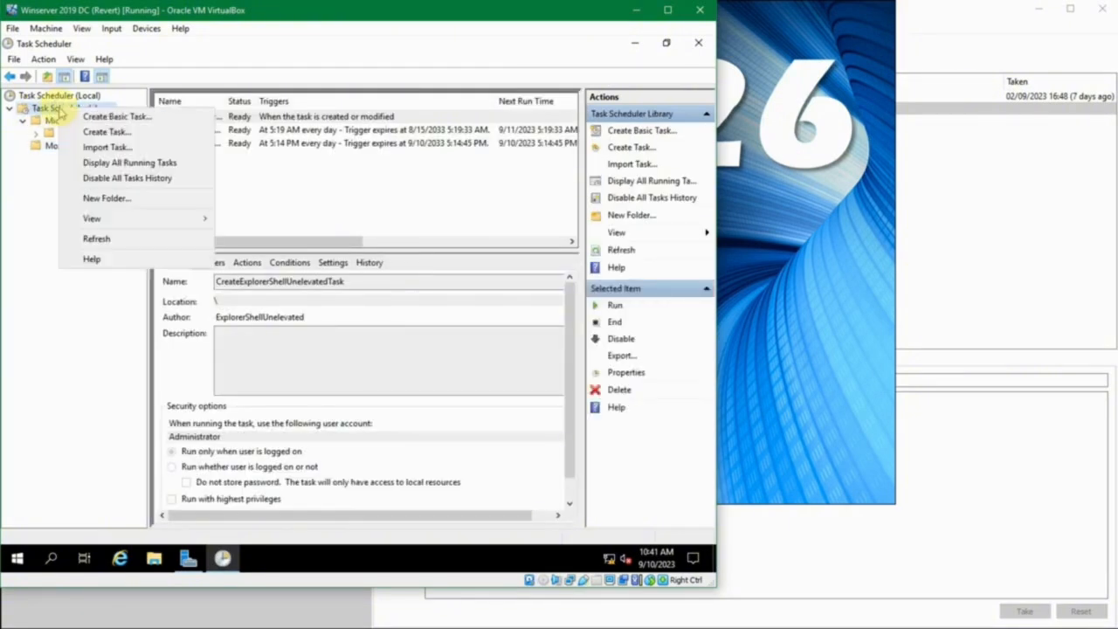
left_click(54, 110)
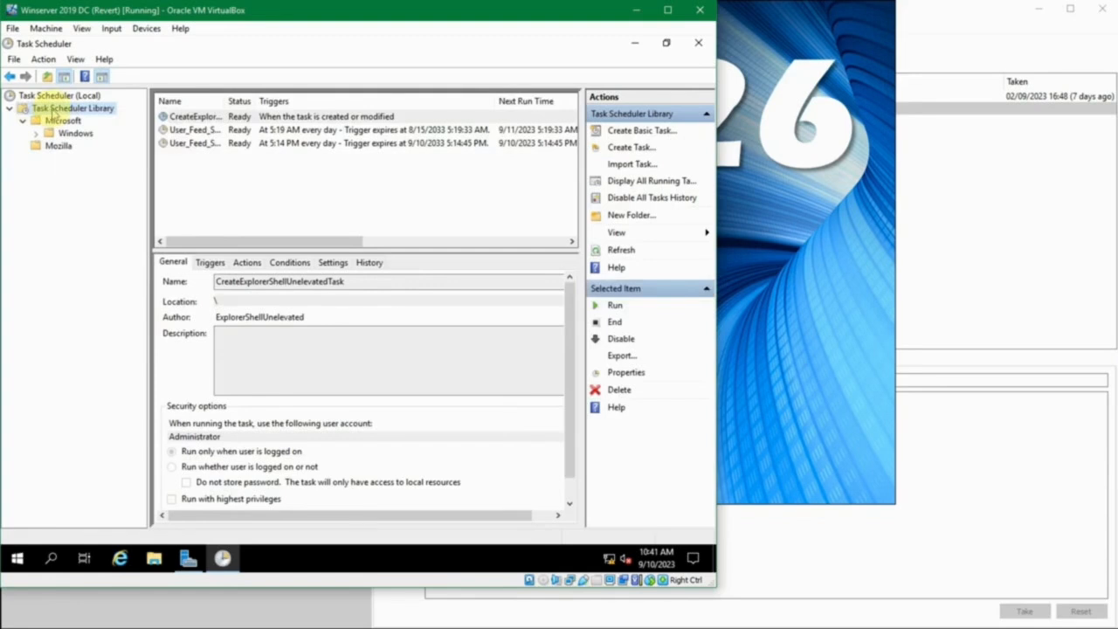
right_click(67, 107)
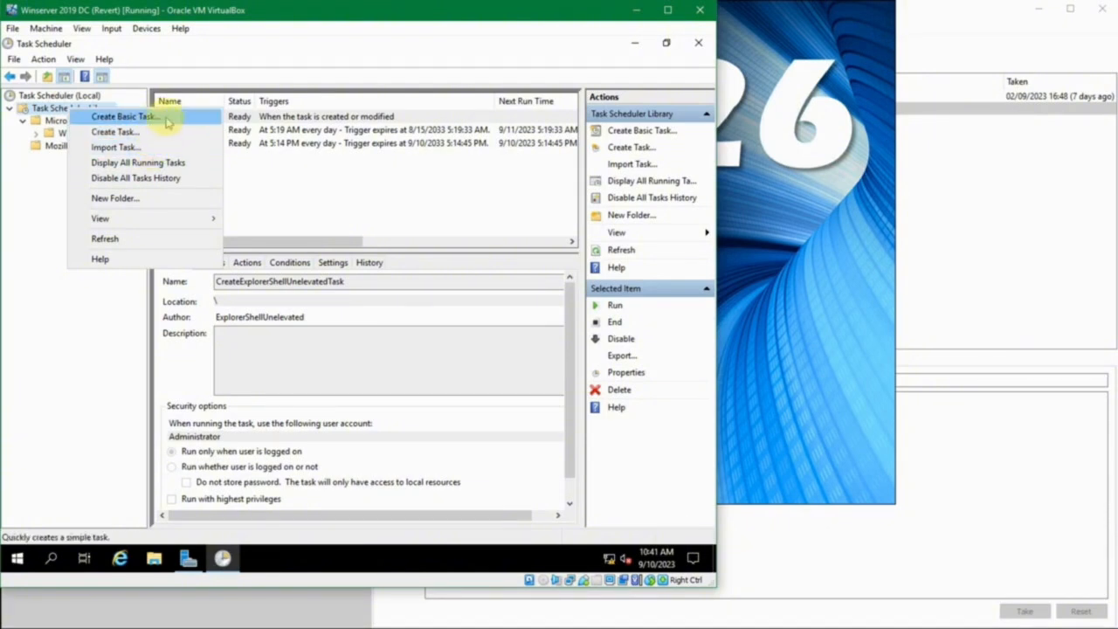
left_click(150, 199)
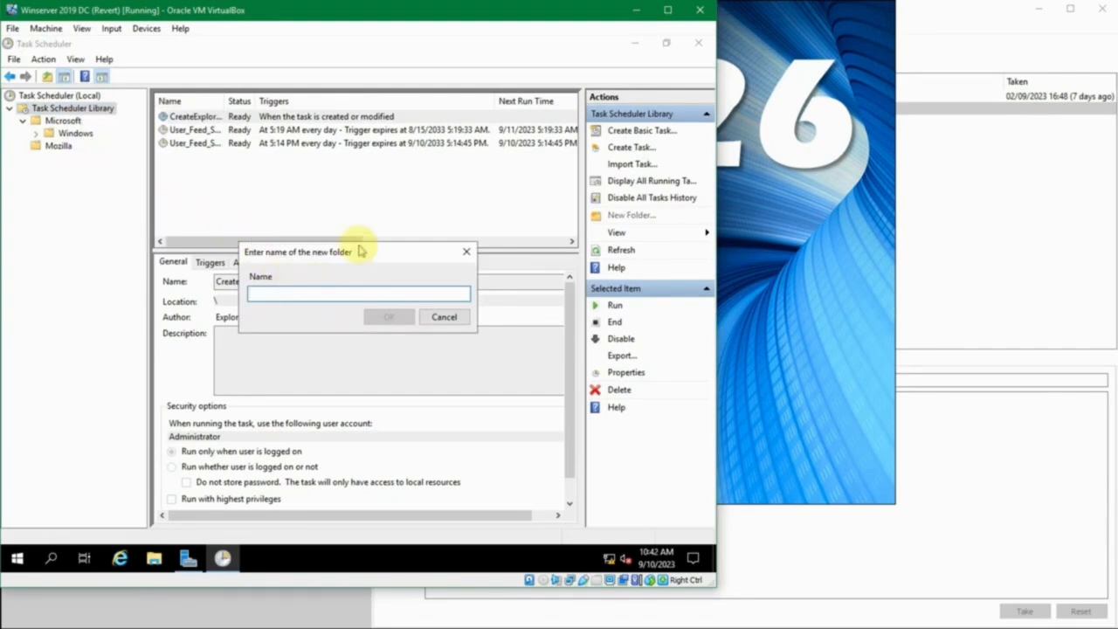
type("Admin")
key("Return")
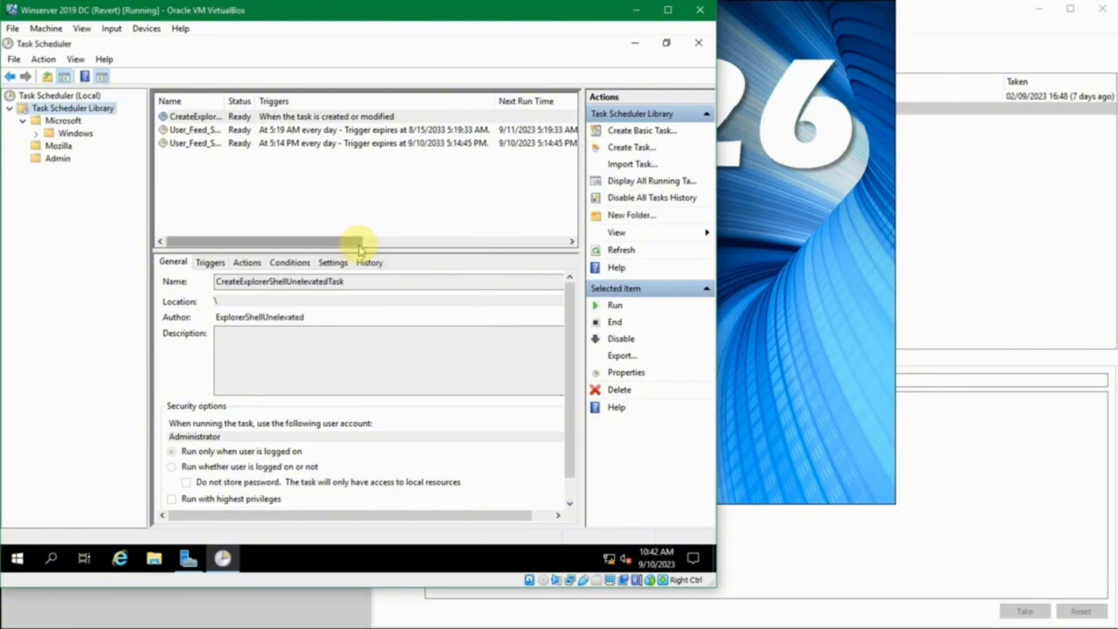
left_click(57, 162)
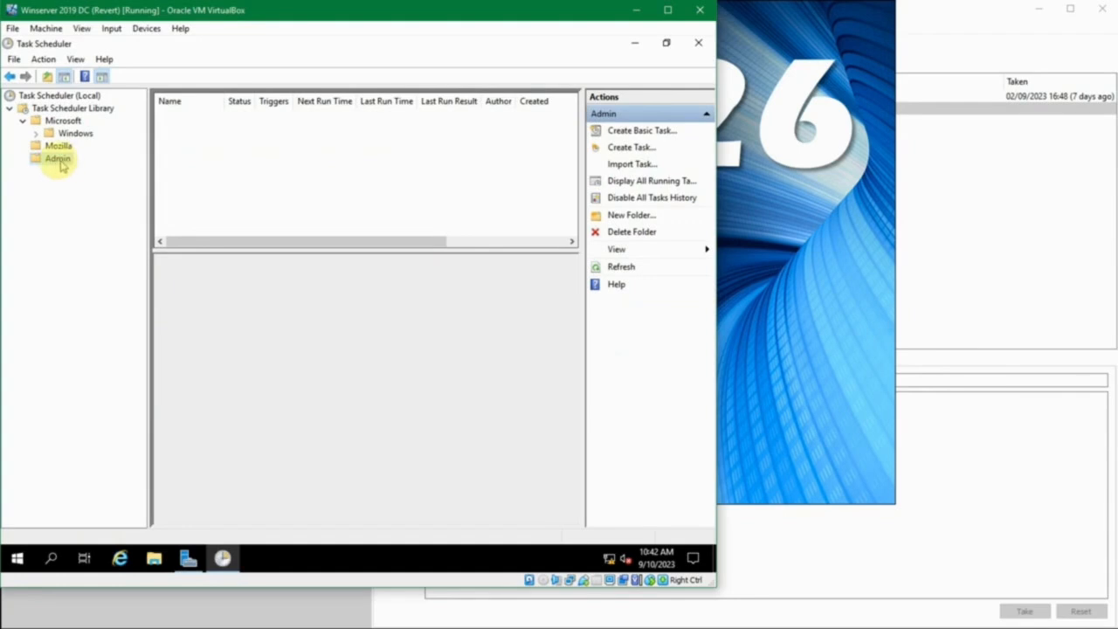
right_click(58, 161)
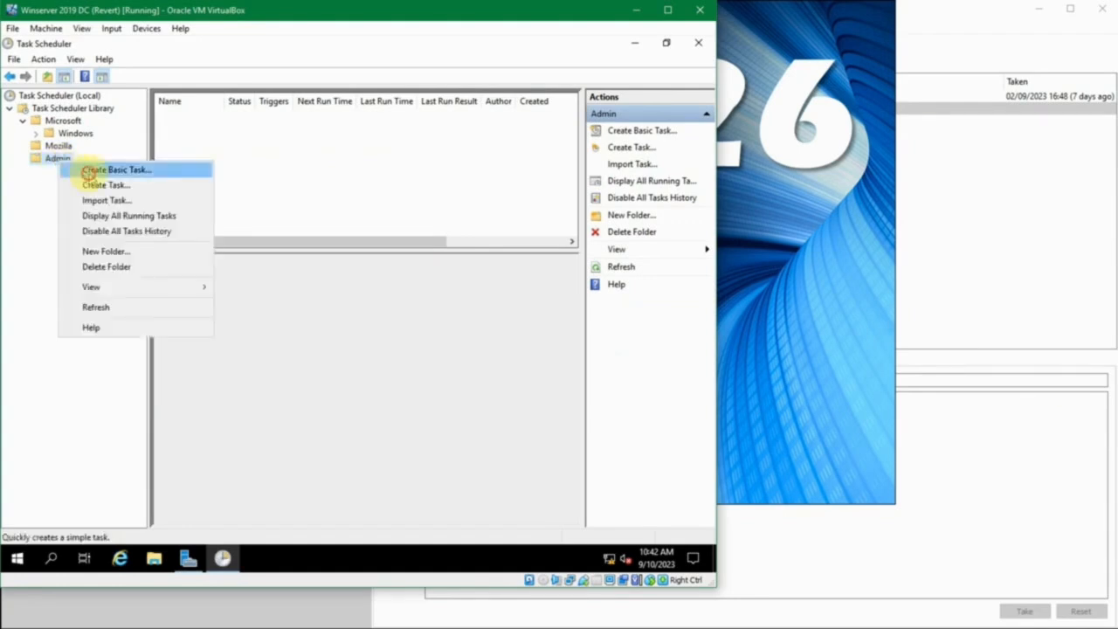
left_click(87, 172)
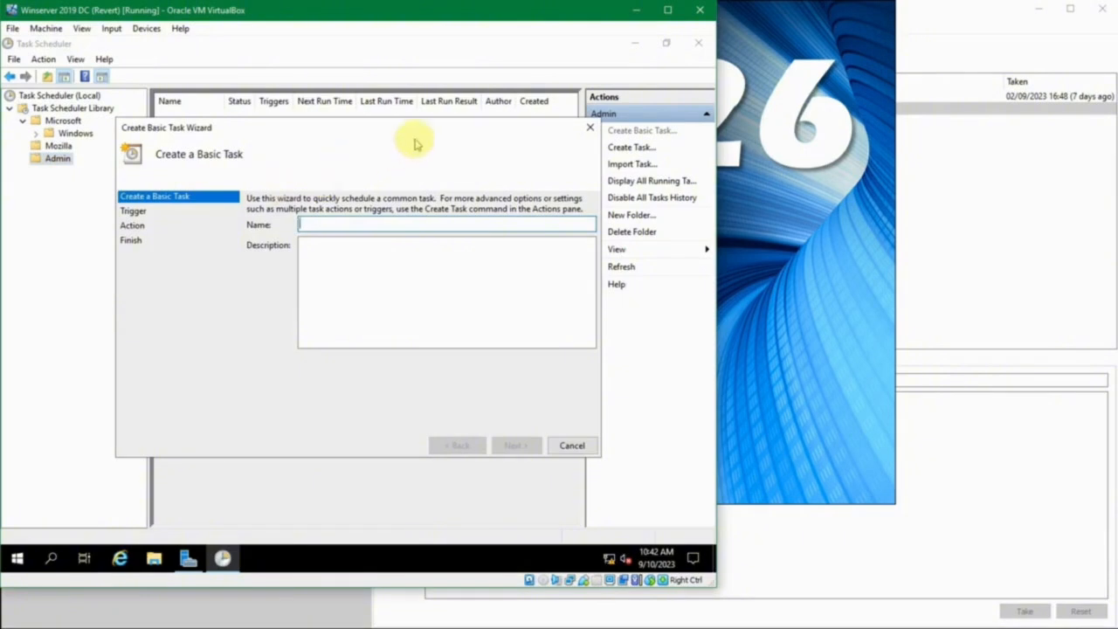
left_click(588, 129)
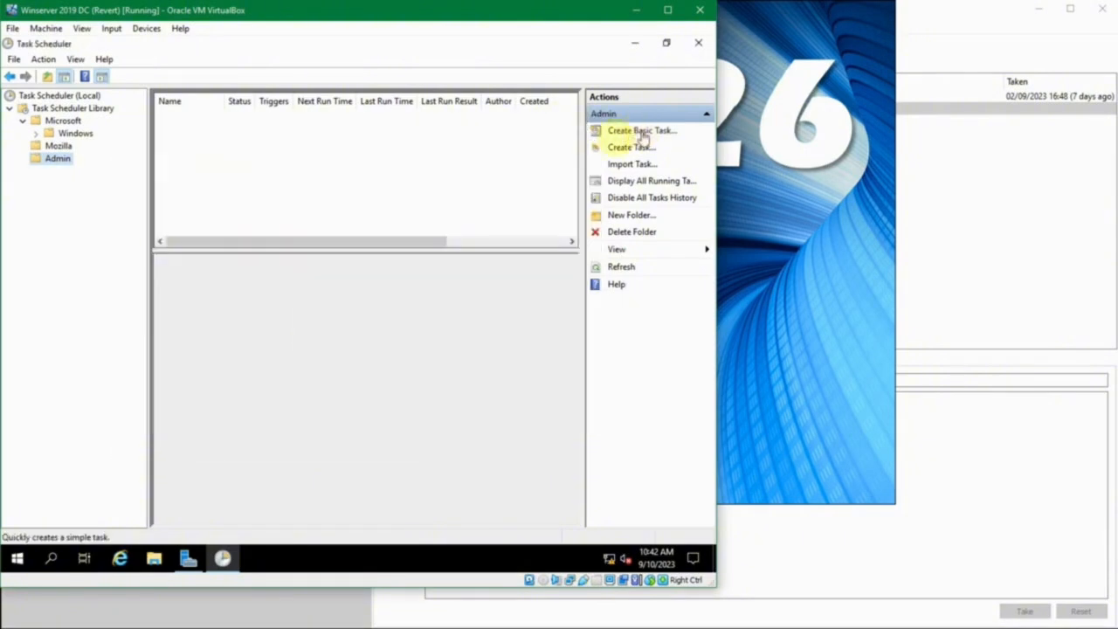
Start a basic task in the Admin folder named "Jalankan Notepad" with a description beginning "Jalankan notepad", and proceed to its trigger choice
right_click(53, 161)
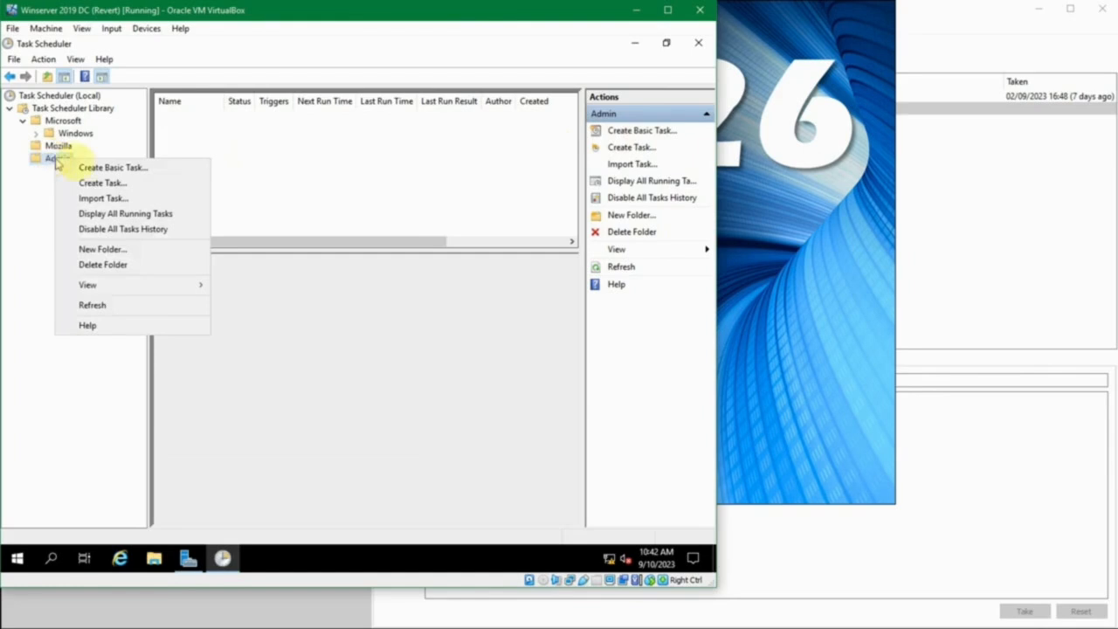
left_click(93, 166)
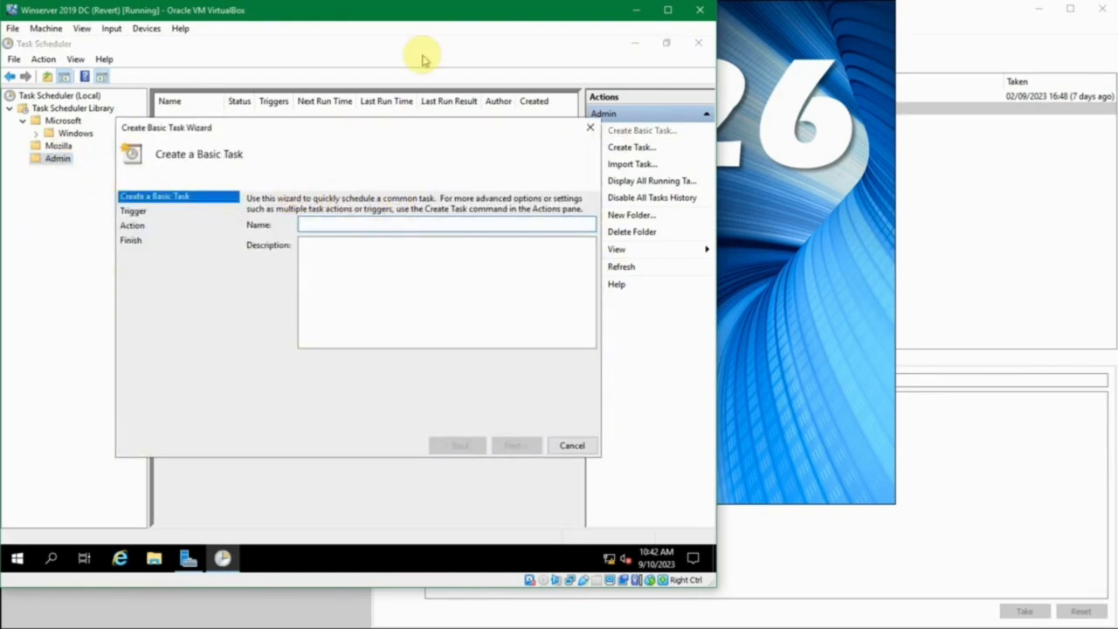
type("lankan Notepad")
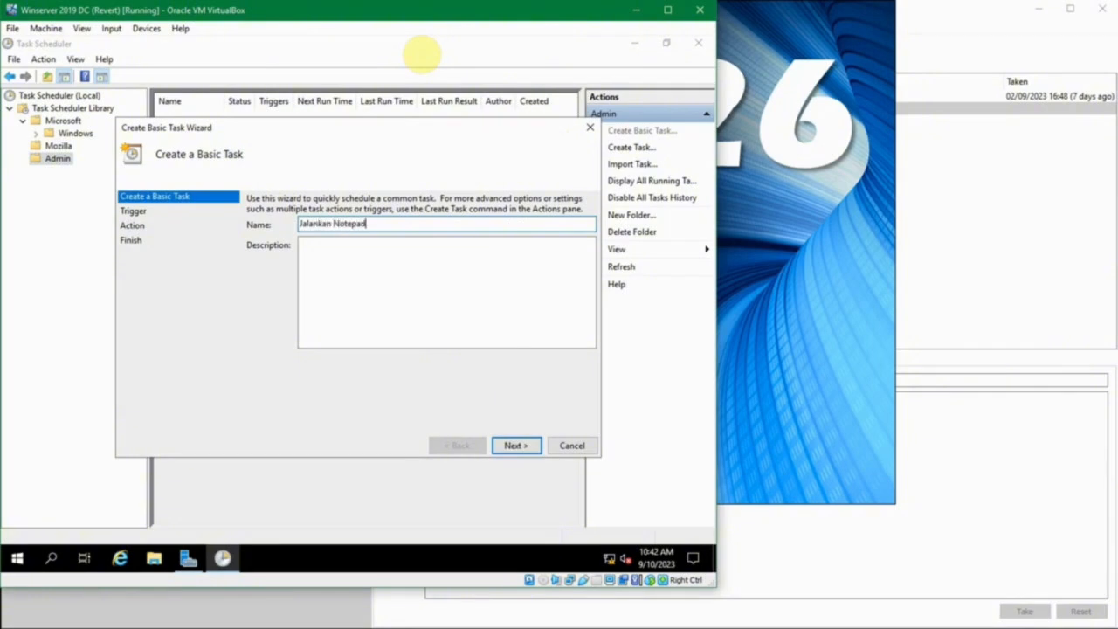
key("Tab")
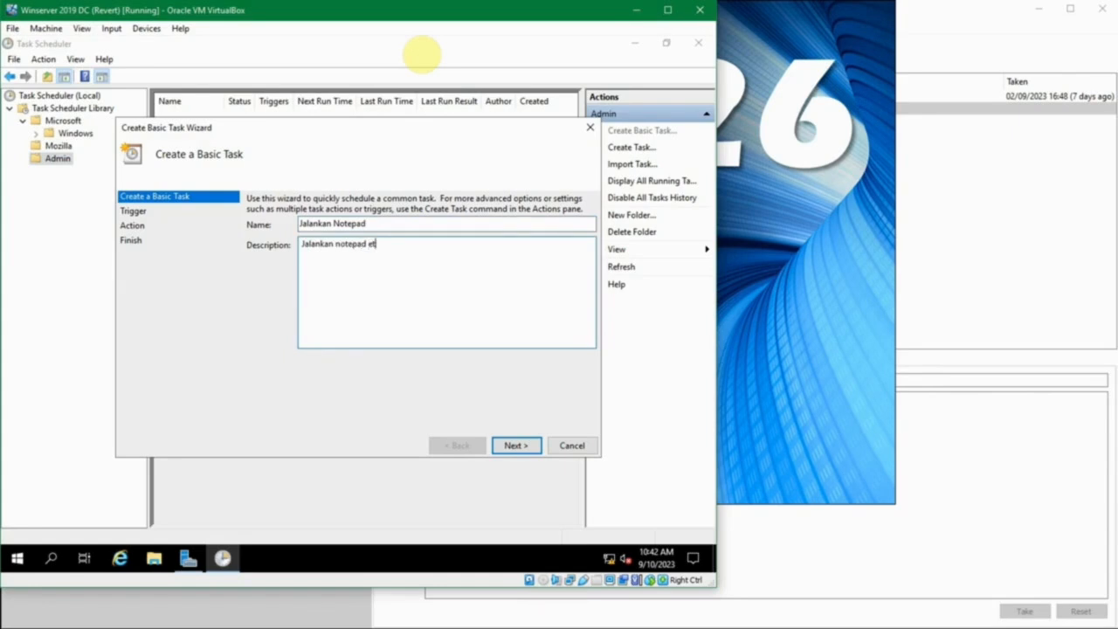
key("Left")
key("Left")
key("Left")
key("Left")
key("Left")
type("s")
left_click(514, 447)
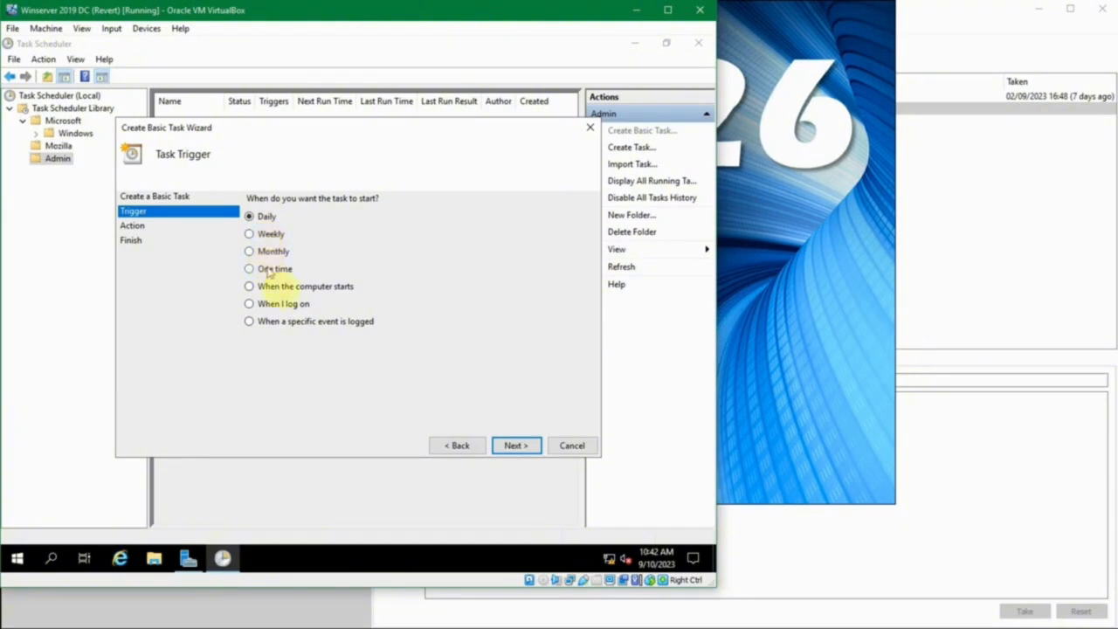
Set the basic task's trigger to When I log on and proceed to the action choice
left_click(291, 294)
left_click(290, 303)
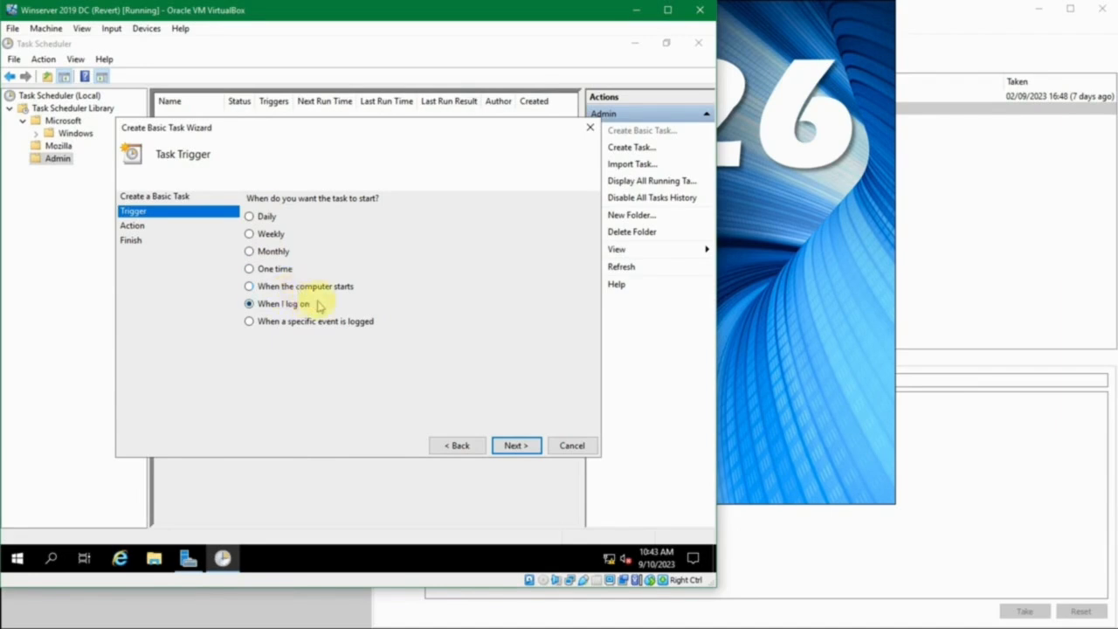
left_click(308, 320)
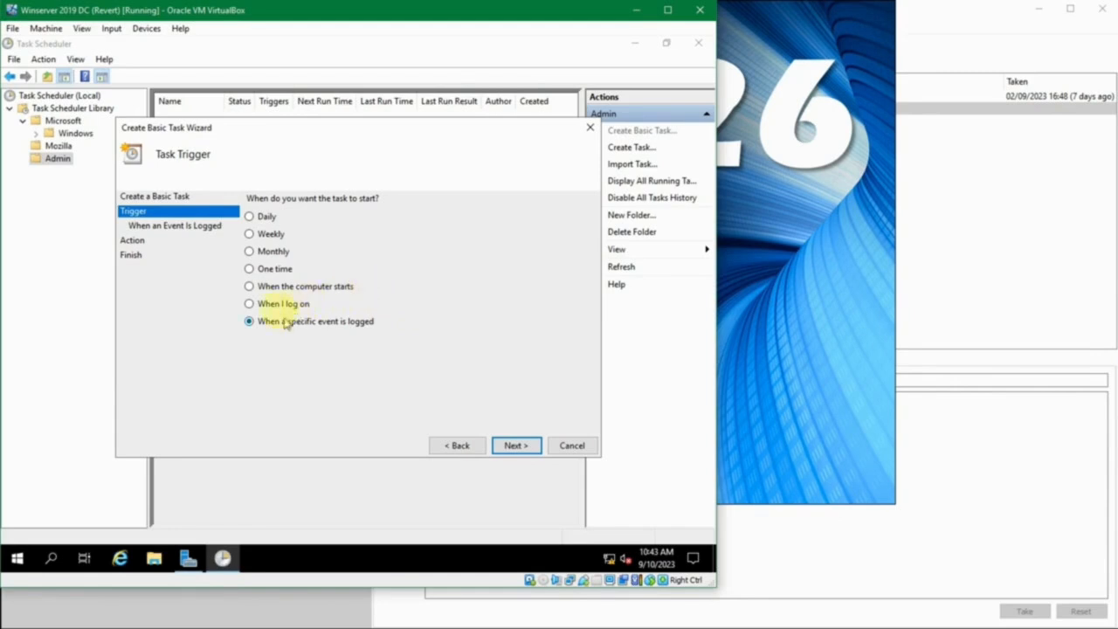
left_click(305, 302)
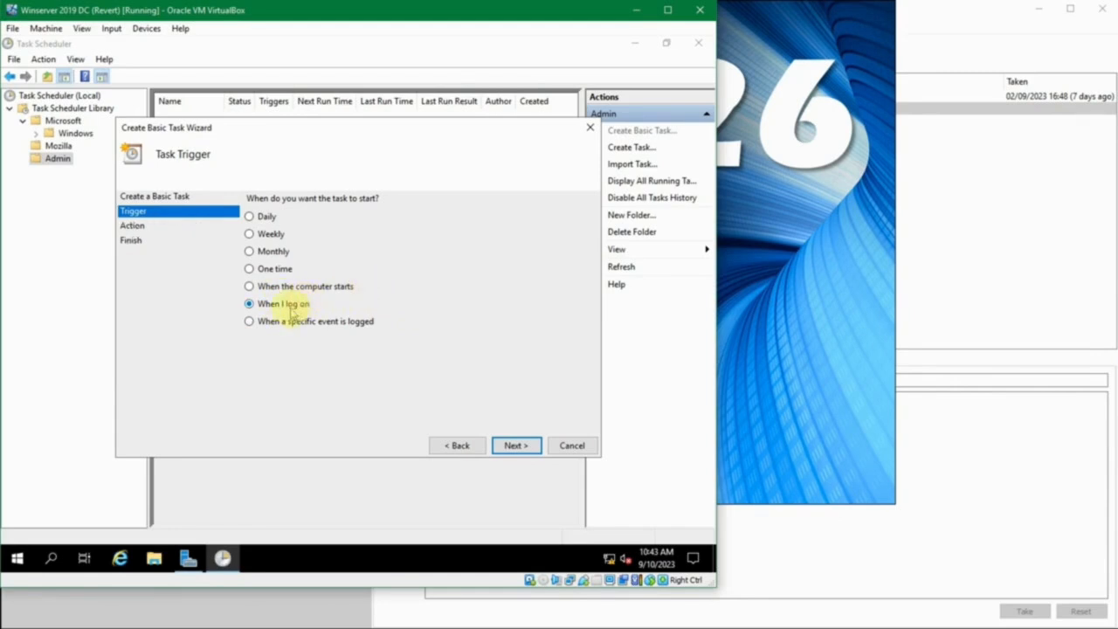
left_click(516, 448)
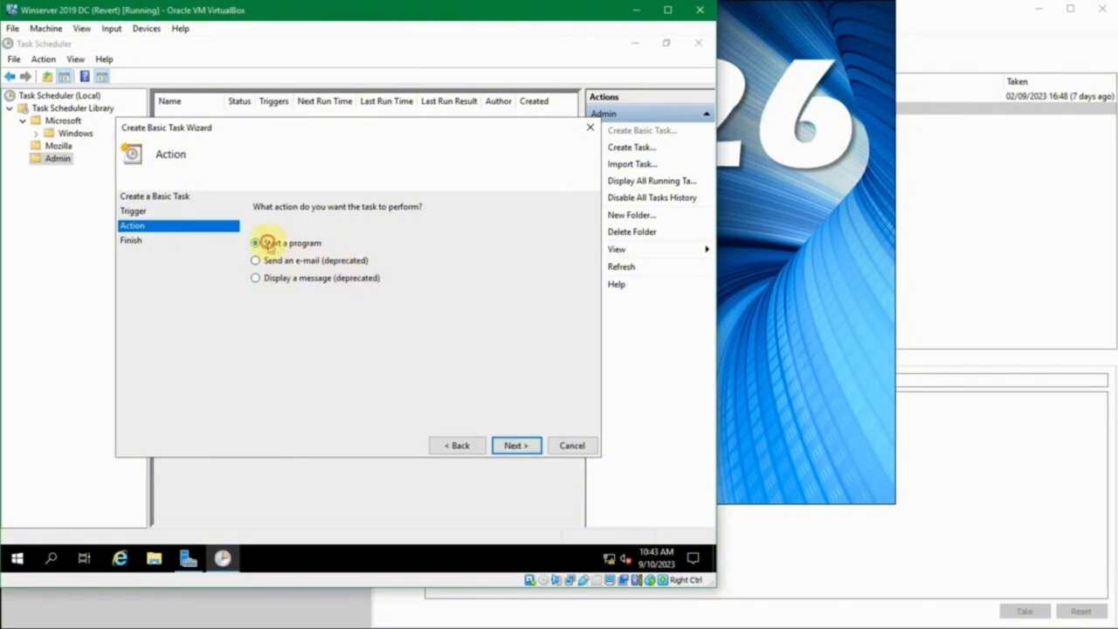
Choose Start a program as the task's action and select notepad.exe from the C:\Windows folder as the program
left_click(509, 446)
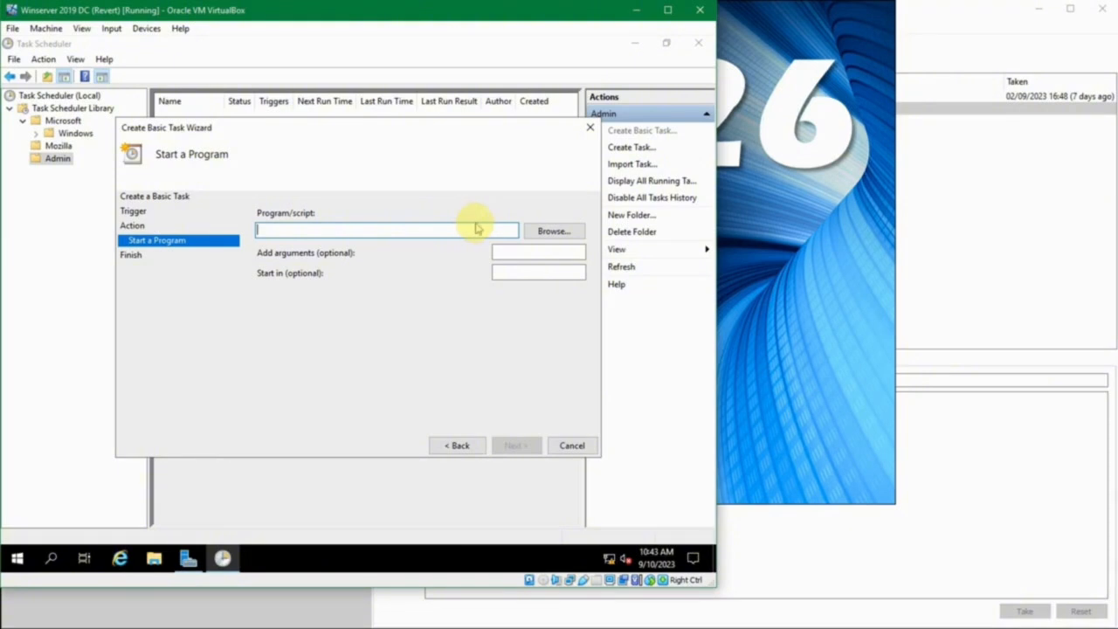
left_click(553, 232)
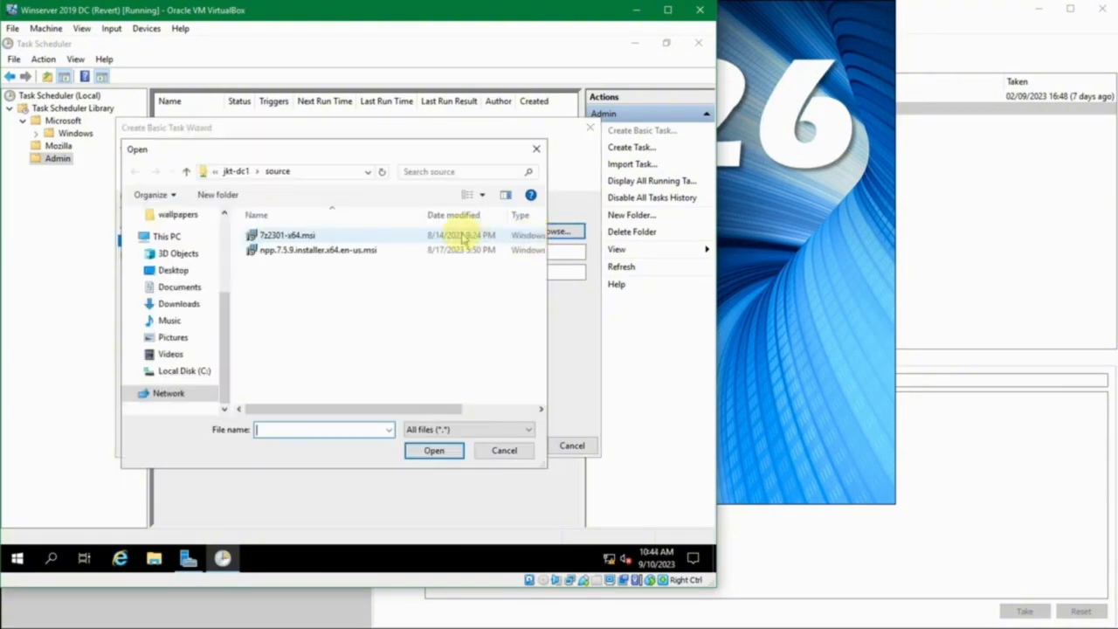
mouse_move(227, 304)
left_mouse_down()
mouse_move(219, 219)
mouse_move(222, 314)
left_mouse_up()
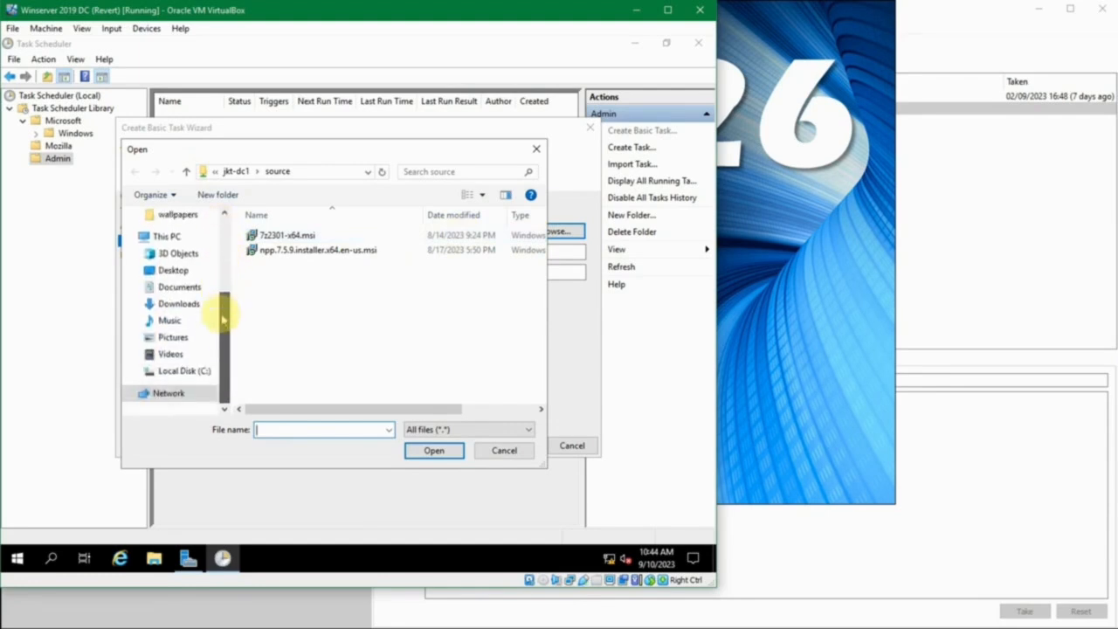
left_click(194, 372)
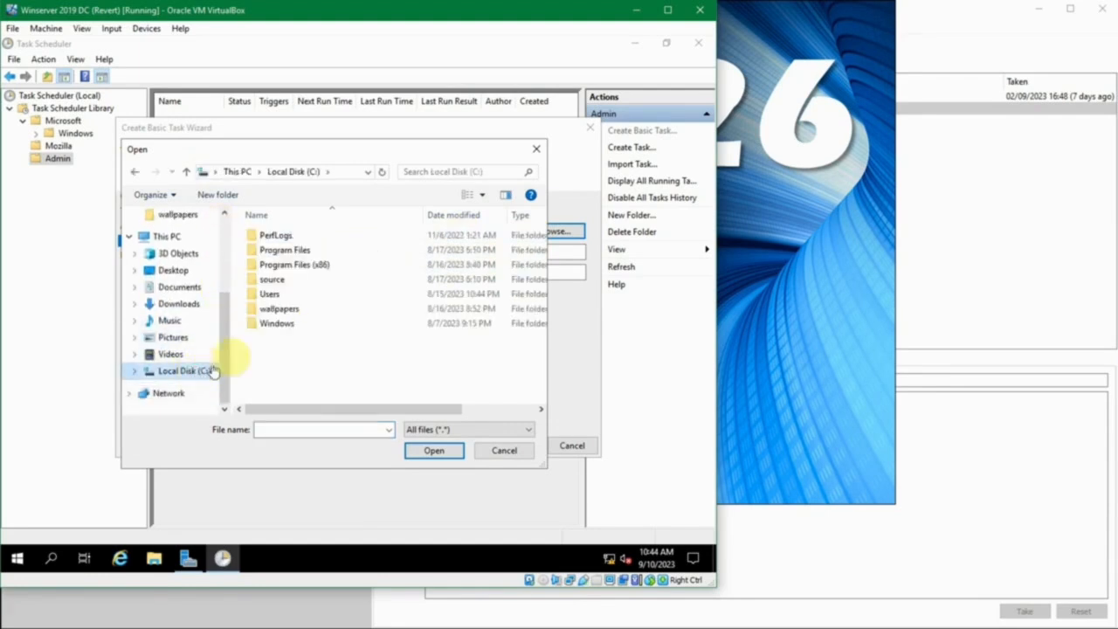
double_click(271, 325)
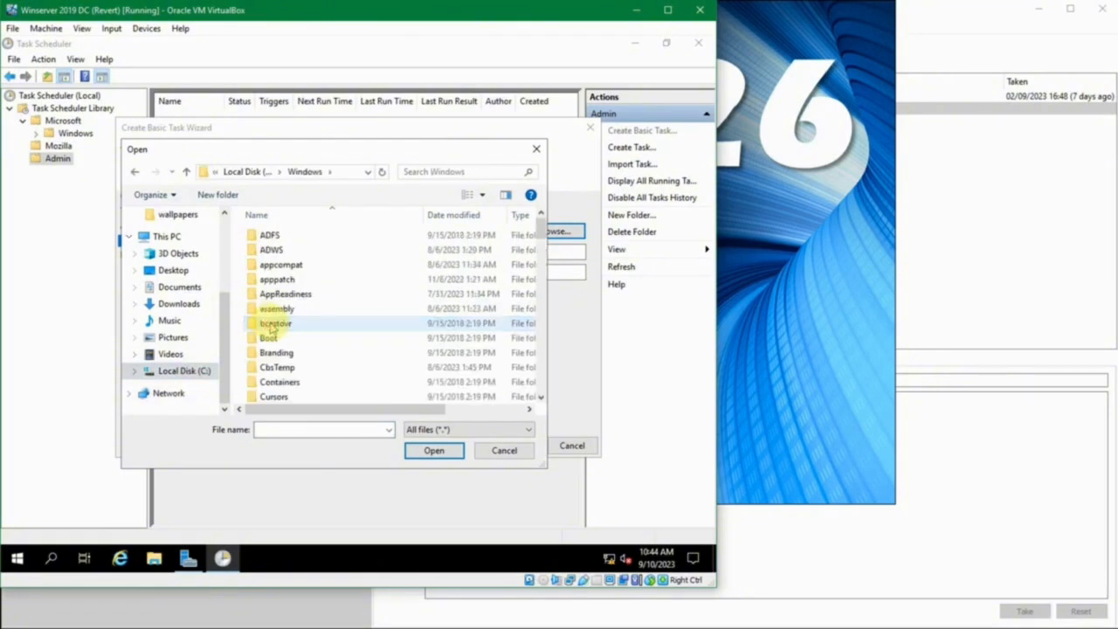
scroll(275, 325, "down", 15)
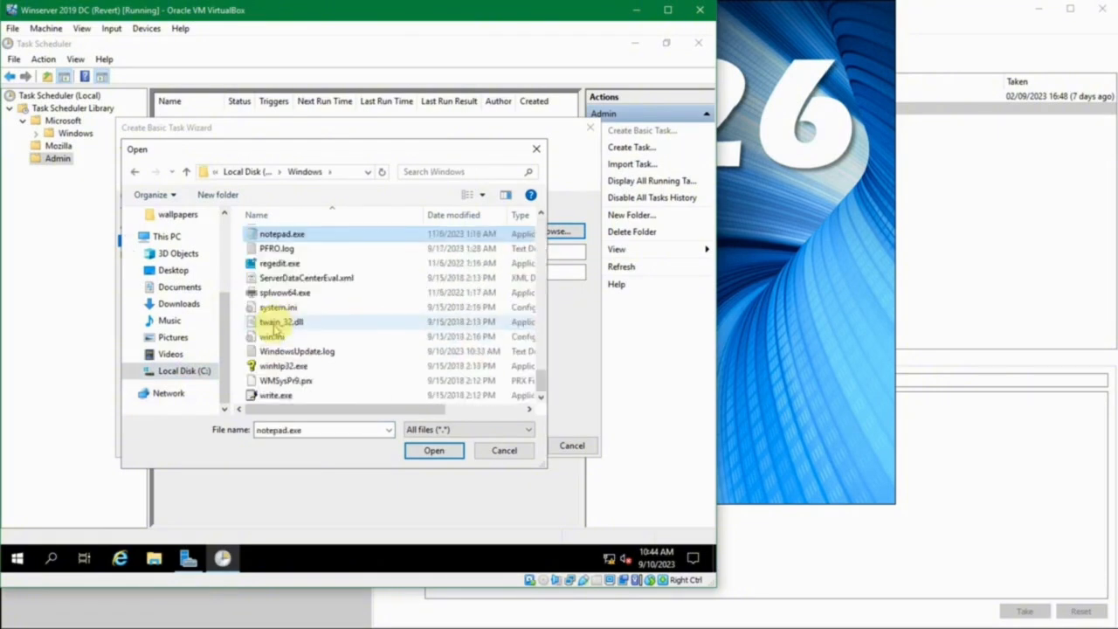
left_click(294, 235)
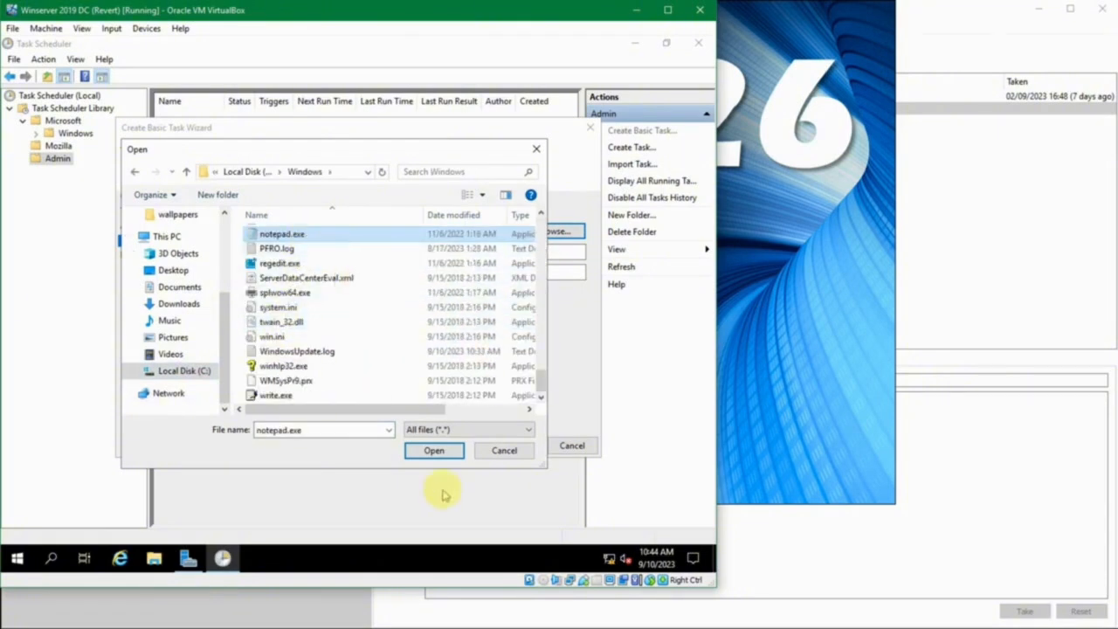
left_click(429, 448)
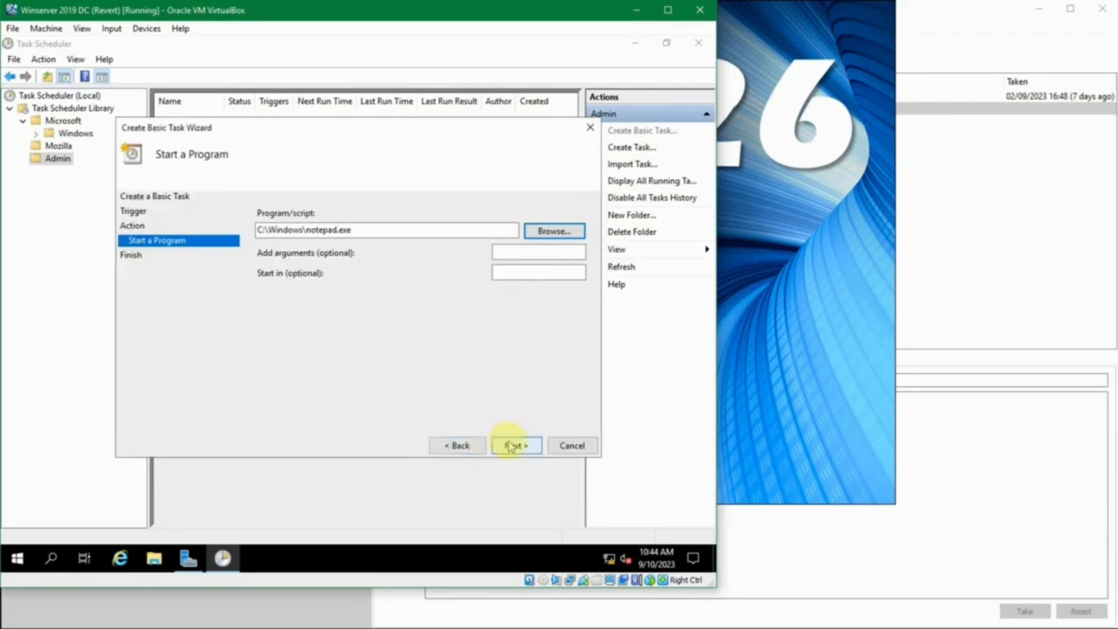
Leave the optional arguments and start-in folder empty and proceed to the task summary
left_click(538, 251)
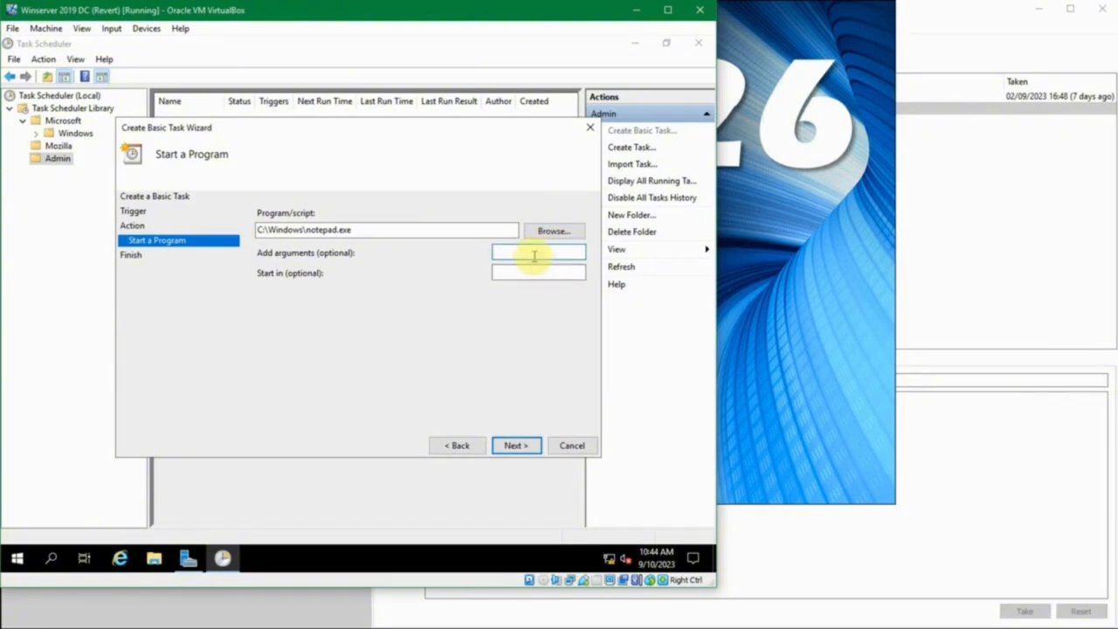
left_click(527, 273)
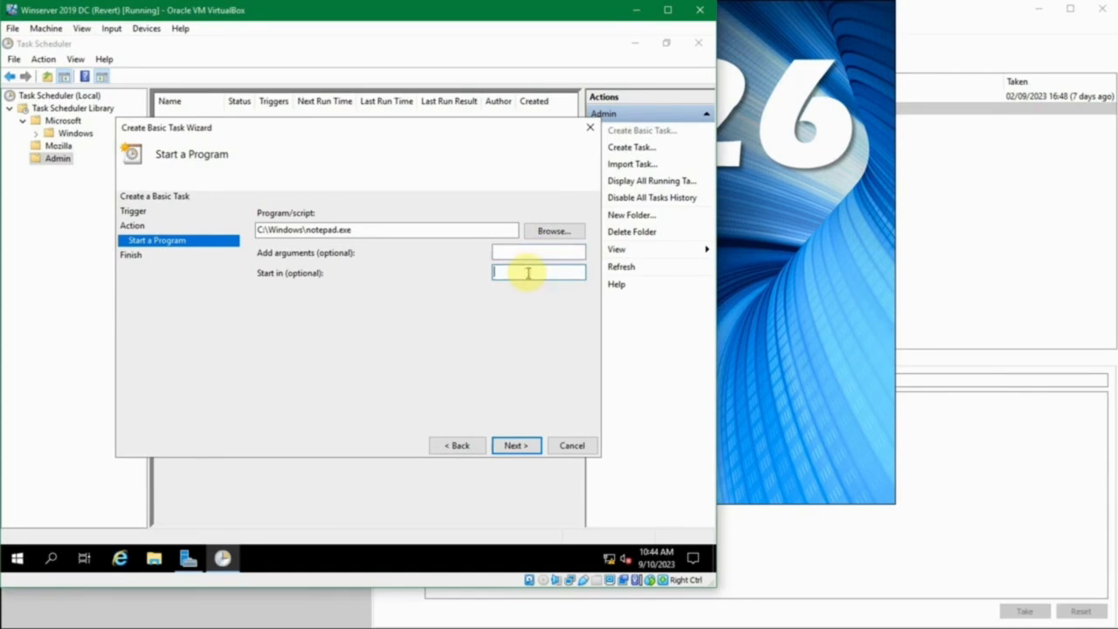
left_click(516, 445)
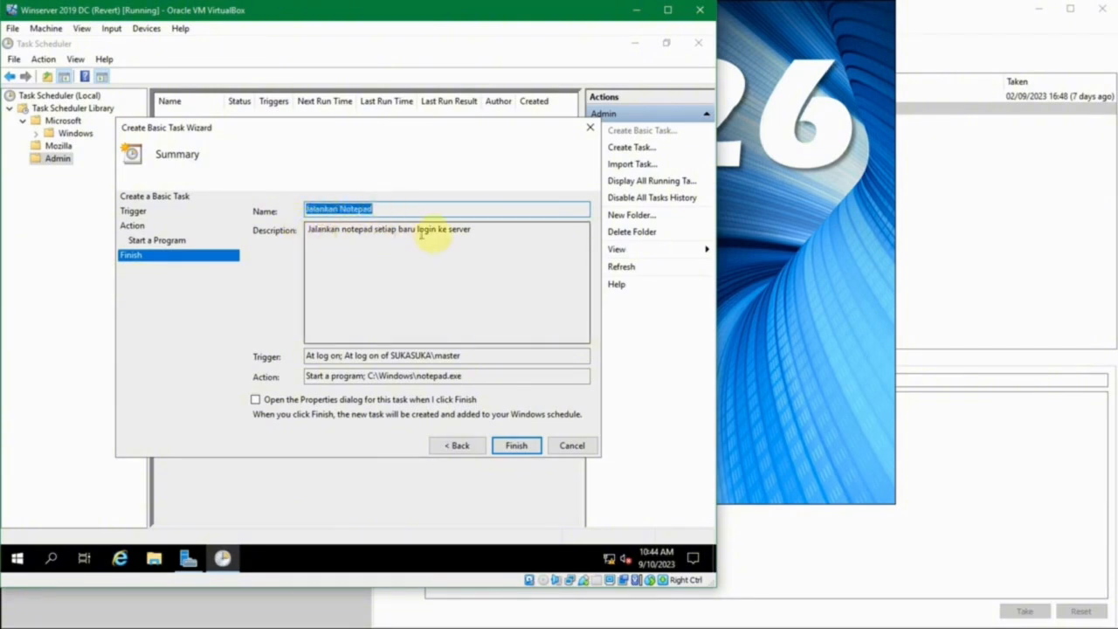
Check the description and log-on trigger in the summary, and finish creating the Jalankan Notepad task
left_click_drag(504, 242, 219, 214)
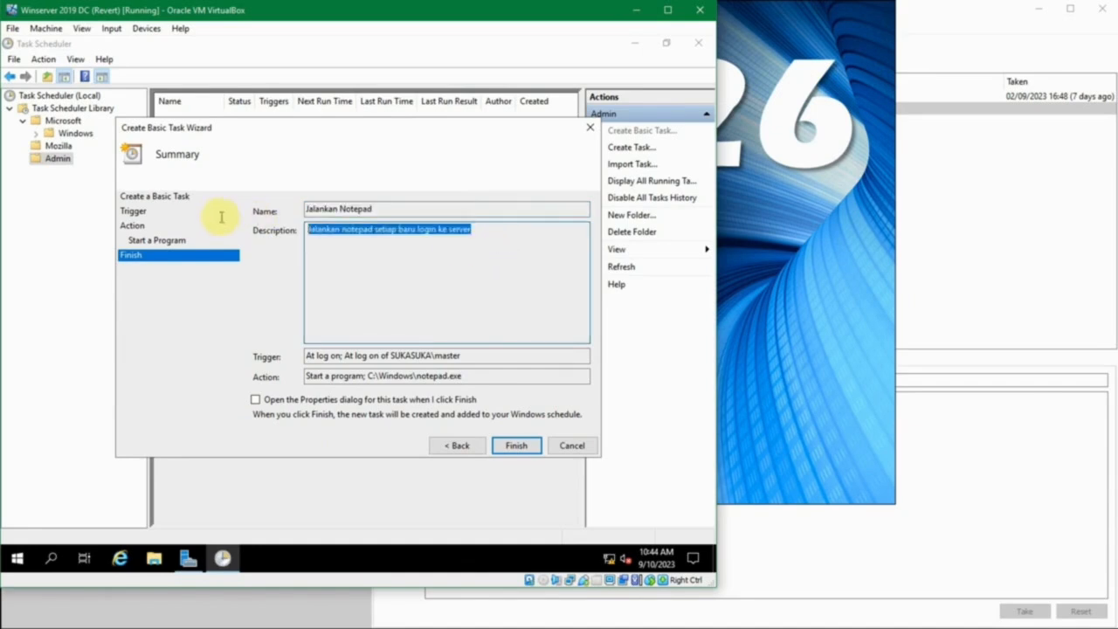
left_click(419, 249)
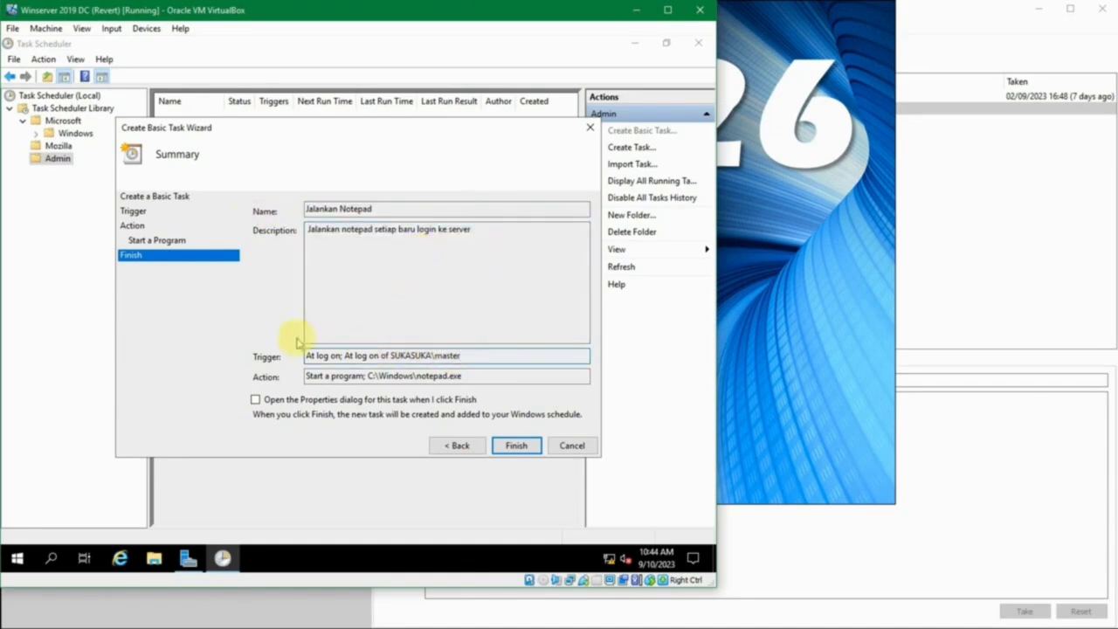
left_click_drag(434, 356, 468, 354)
left_click(468, 353)
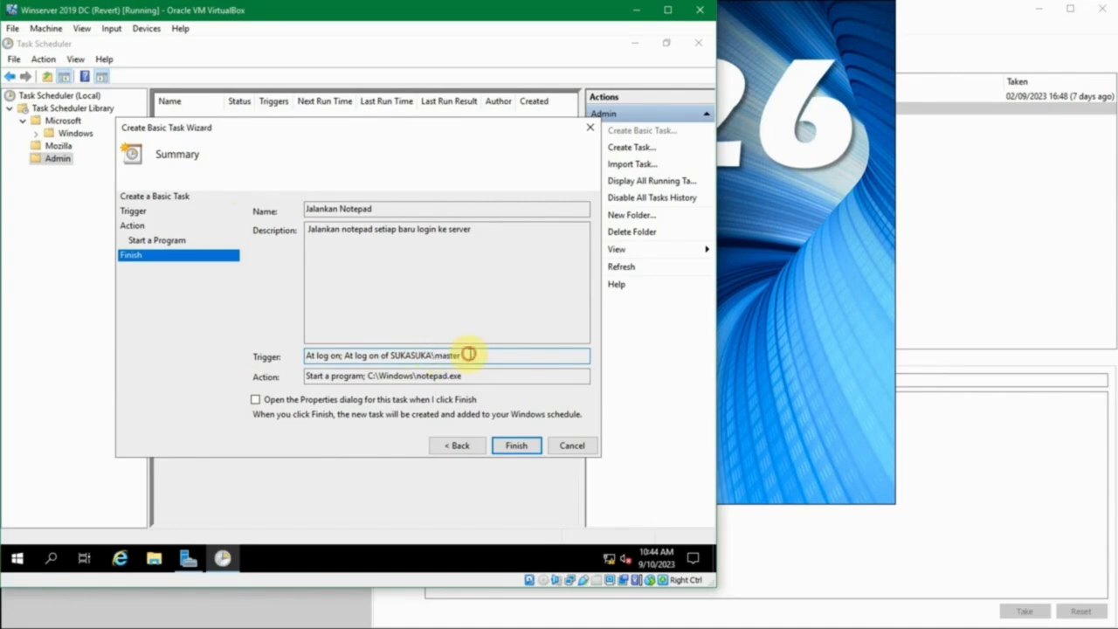
left_click(516, 446)
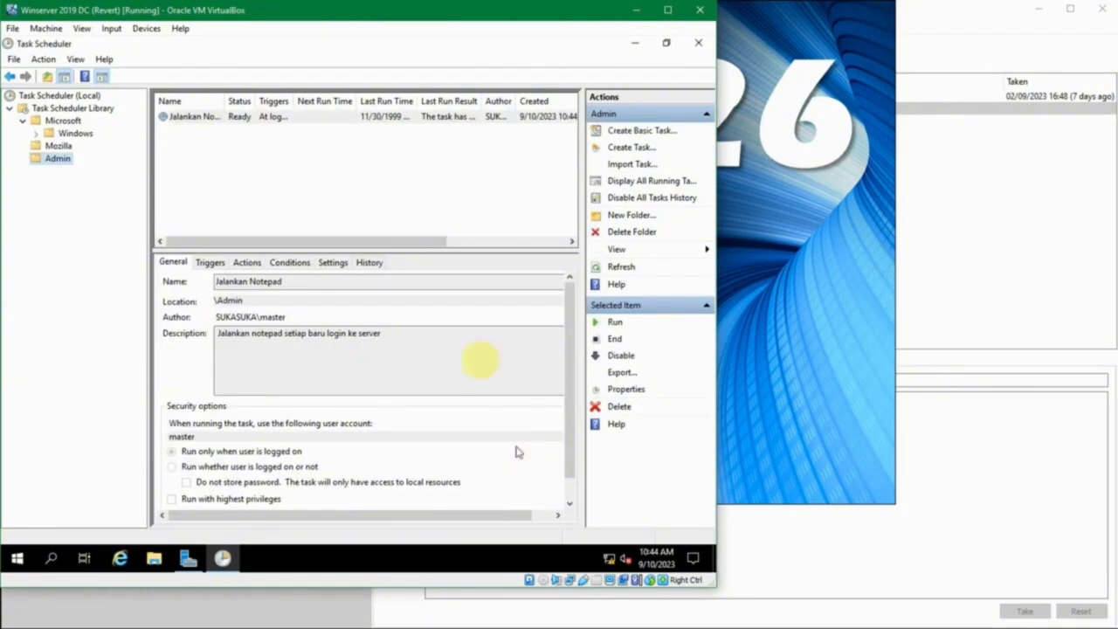
Widen the Name, Triggers, Last Run Time and Author columns of the task list to read the Jalankan Notepad entry
left_click(257, 114)
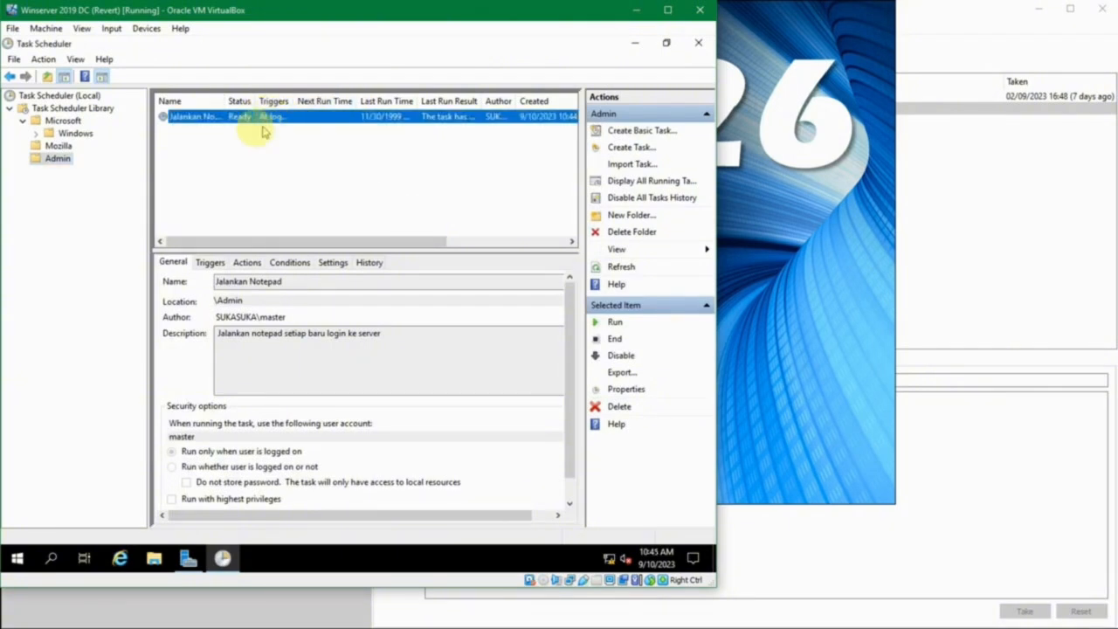
left_click_drag(226, 103, 408, 102)
left_click_drag(366, 241, 451, 239)
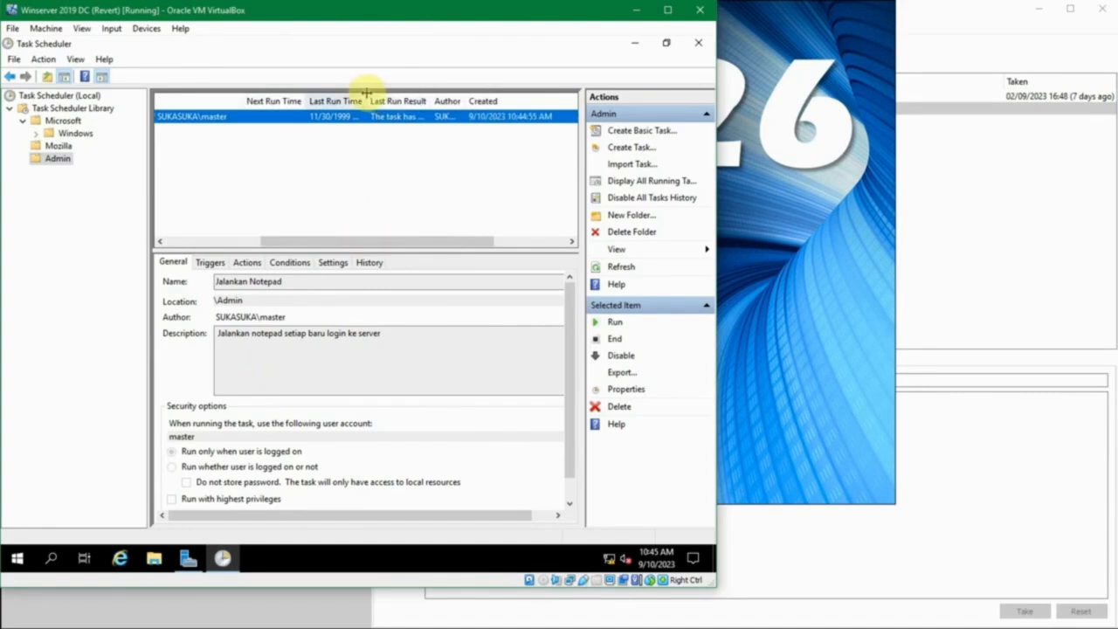
left_click_drag(367, 99, 398, 101)
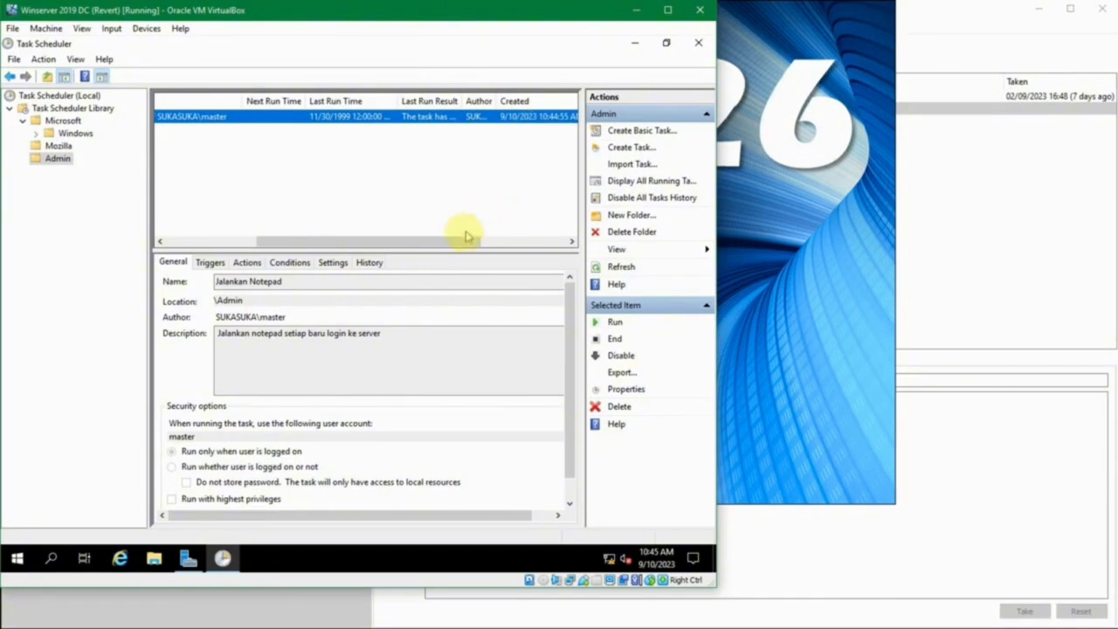
left_click_drag(462, 242, 566, 242)
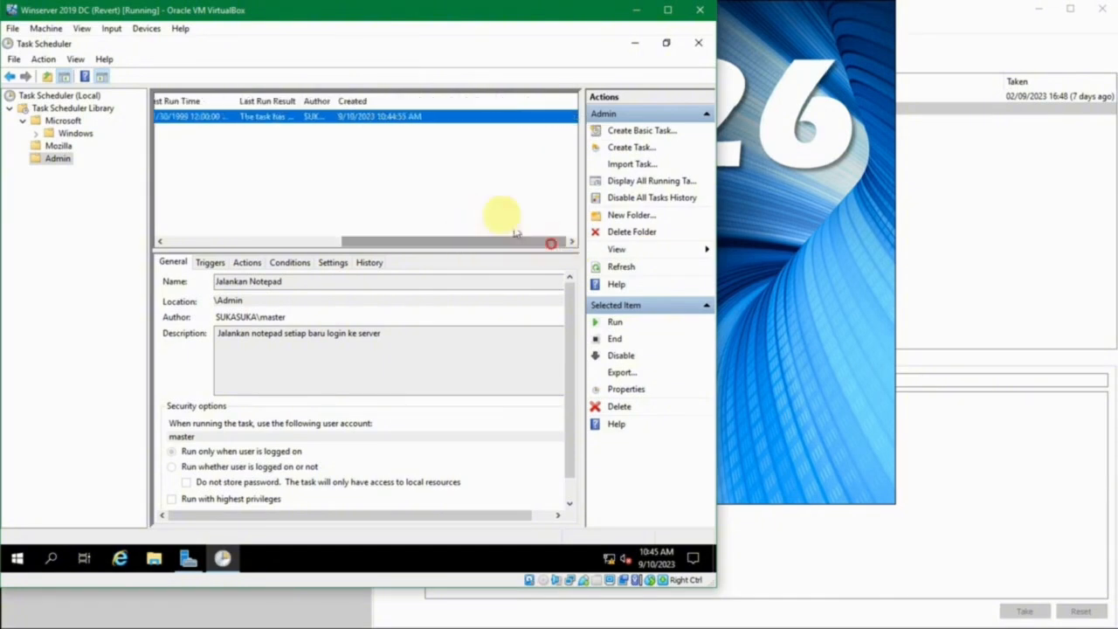
left_click_drag(335, 101, 378, 99)
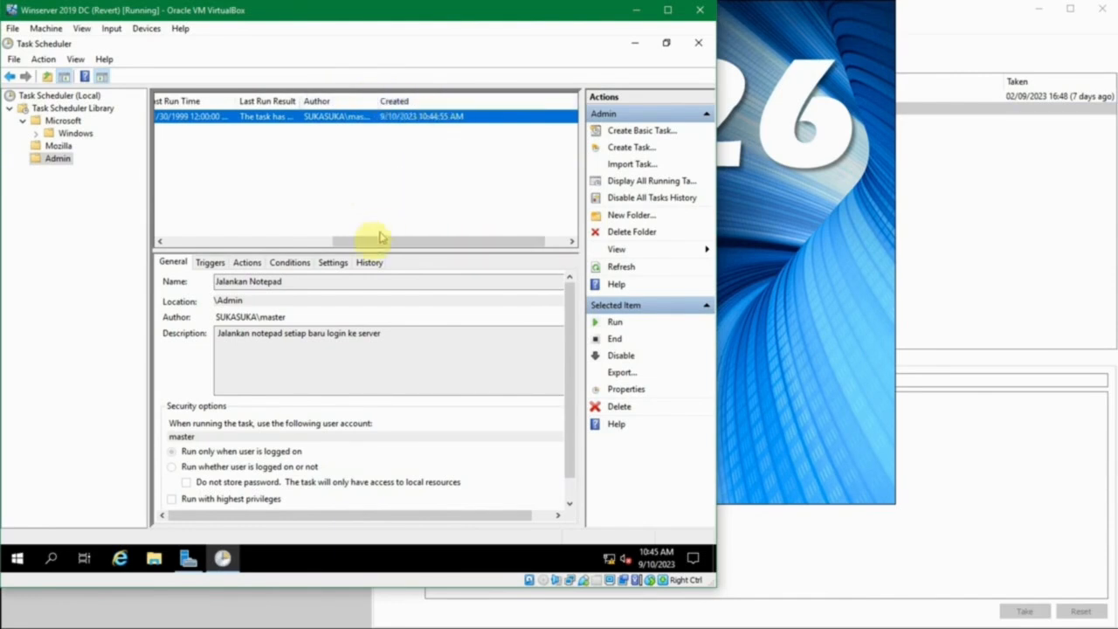
left_click_drag(372, 240, 163, 237)
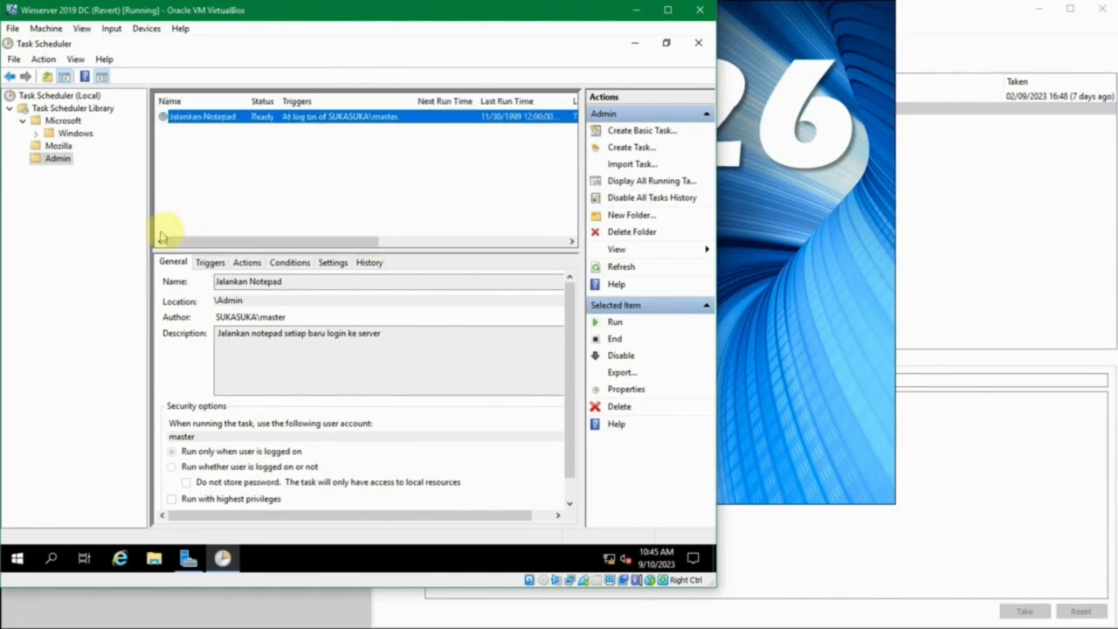
Examine the trigger, action and conditions of the Jalankan Notepad task in its details pane
left_click(214, 265)
left_click(248, 263)
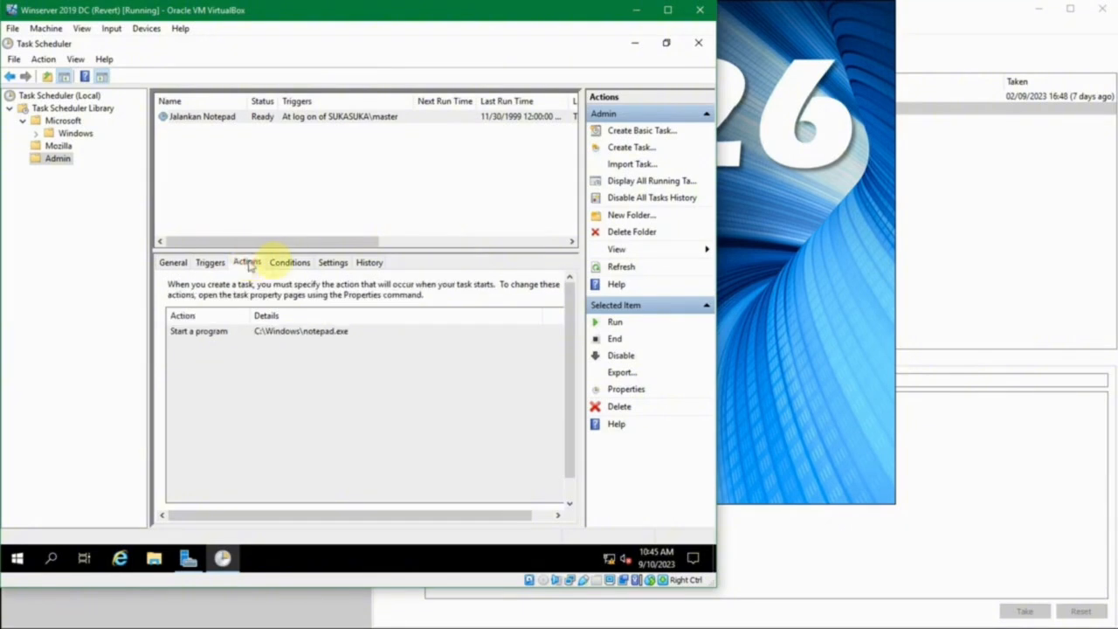
left_click(292, 262)
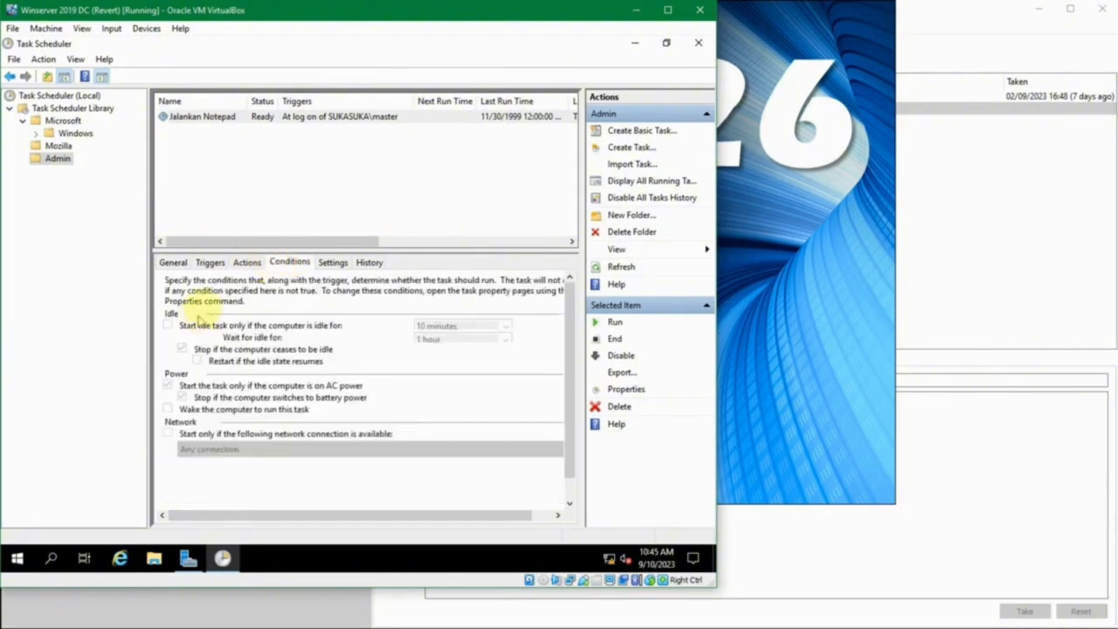
Open the properties of the Jalankan Notepad task and go through its triggers and actions to its editable conditions
right_click(251, 118)
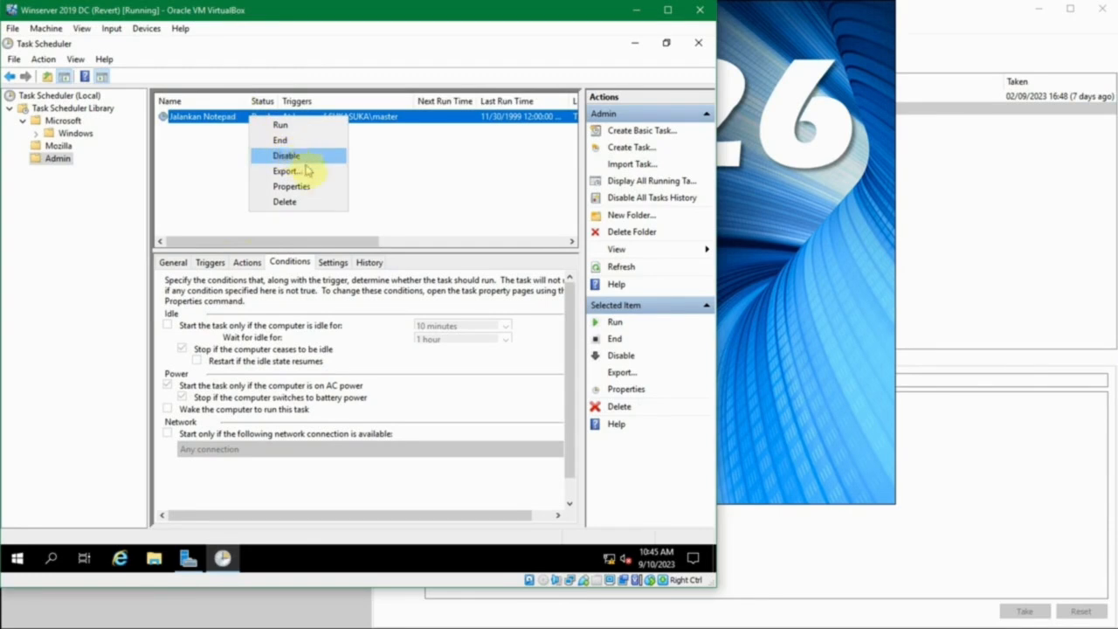
left_click(292, 187)
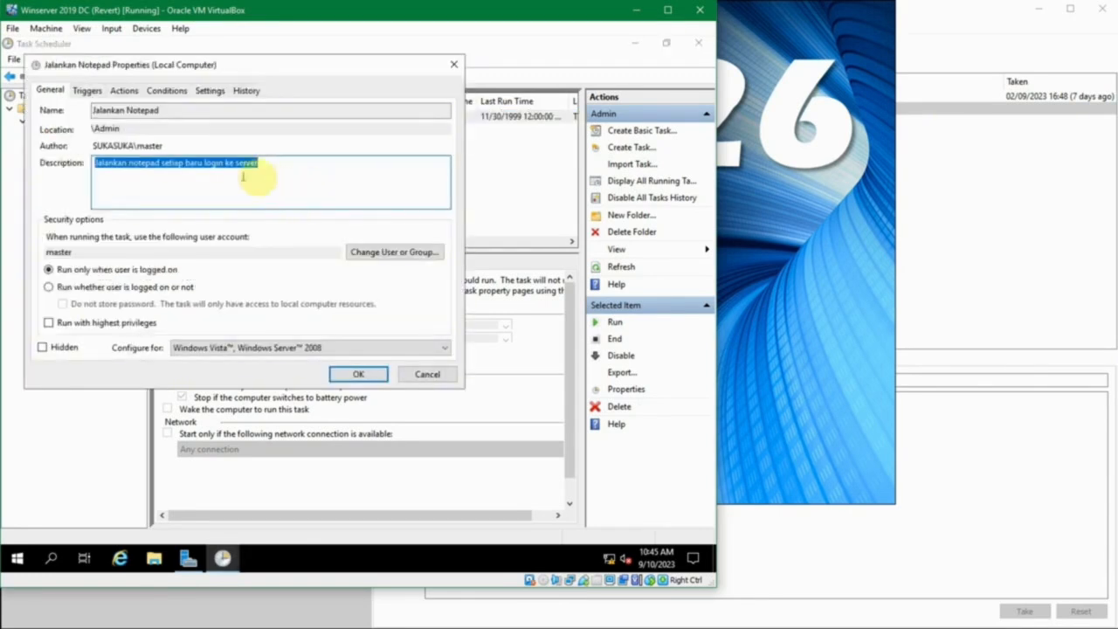
left_click_drag(159, 66, 273, 147)
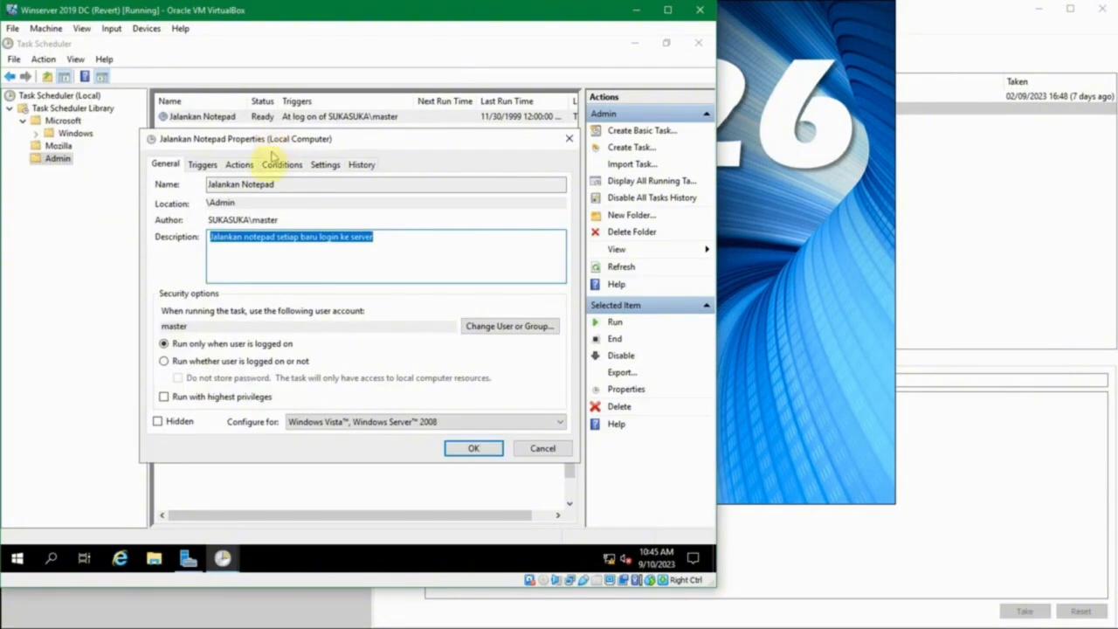
left_click(209, 166)
left_click(250, 164)
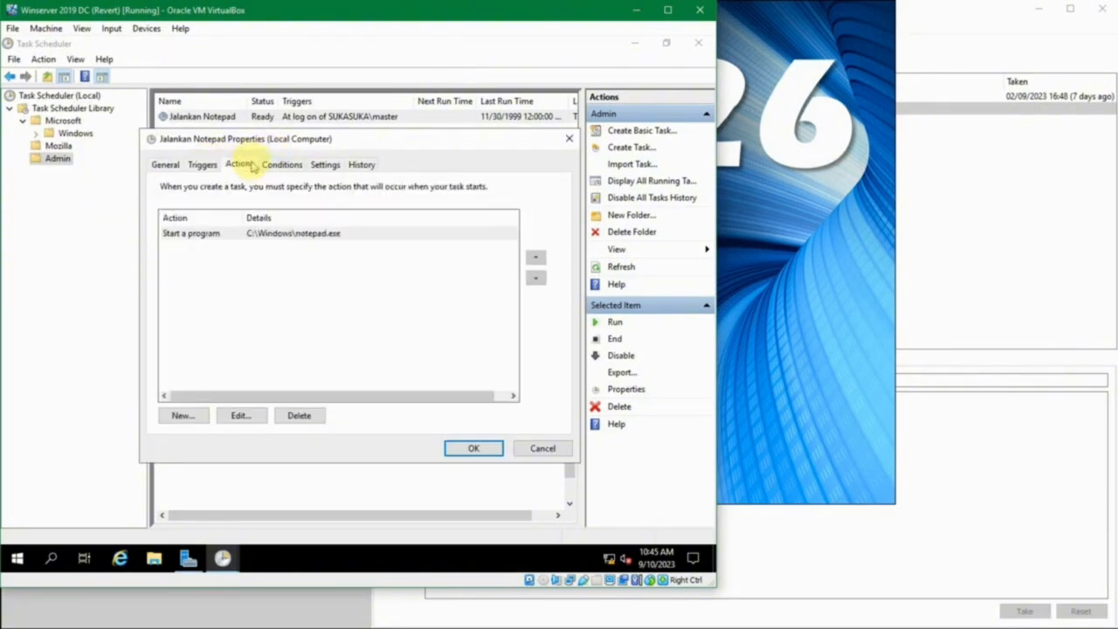
left_click(293, 169)
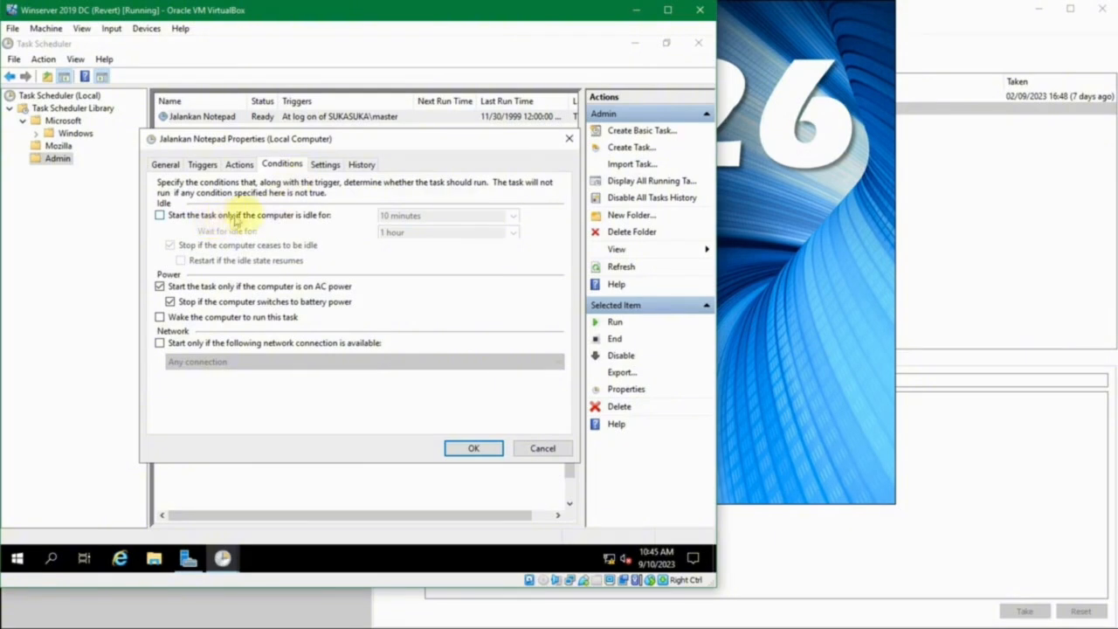
Try the condition that starts the task only if the computer is idle, check its idle duration choices, and disable it again
left_click(287, 219)
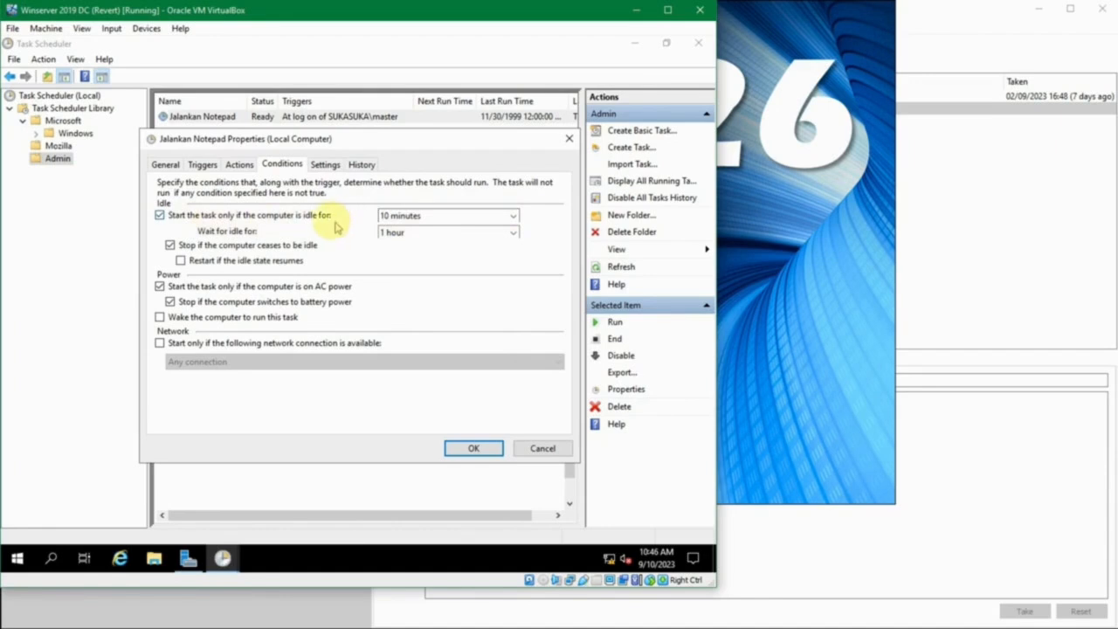
left_click(515, 218)
left_click(514, 218)
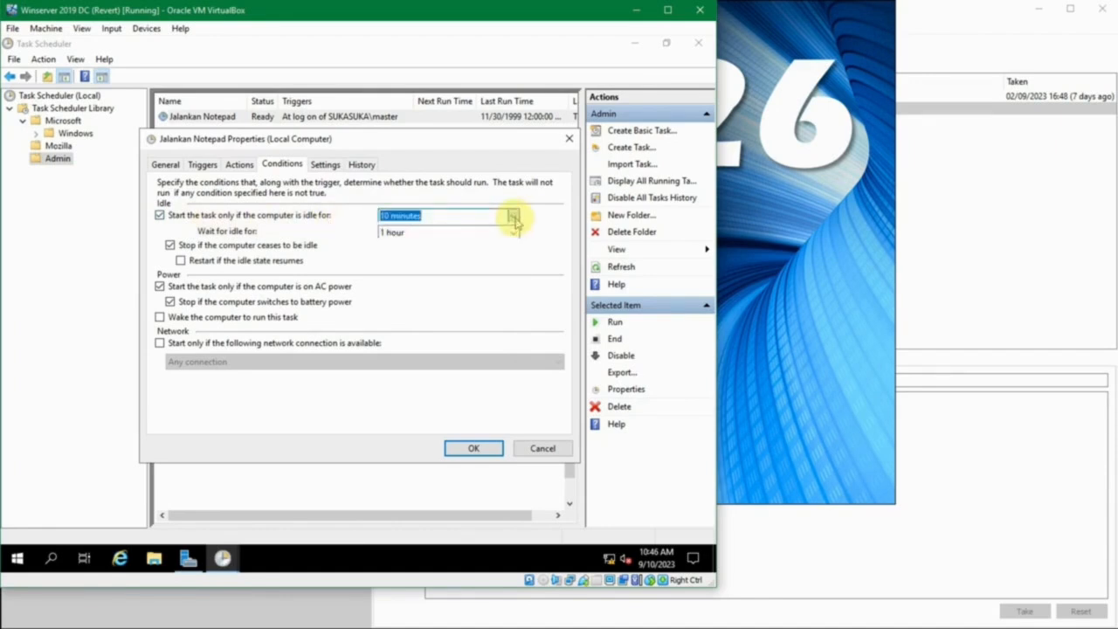
left_click(515, 217)
left_click(514, 218)
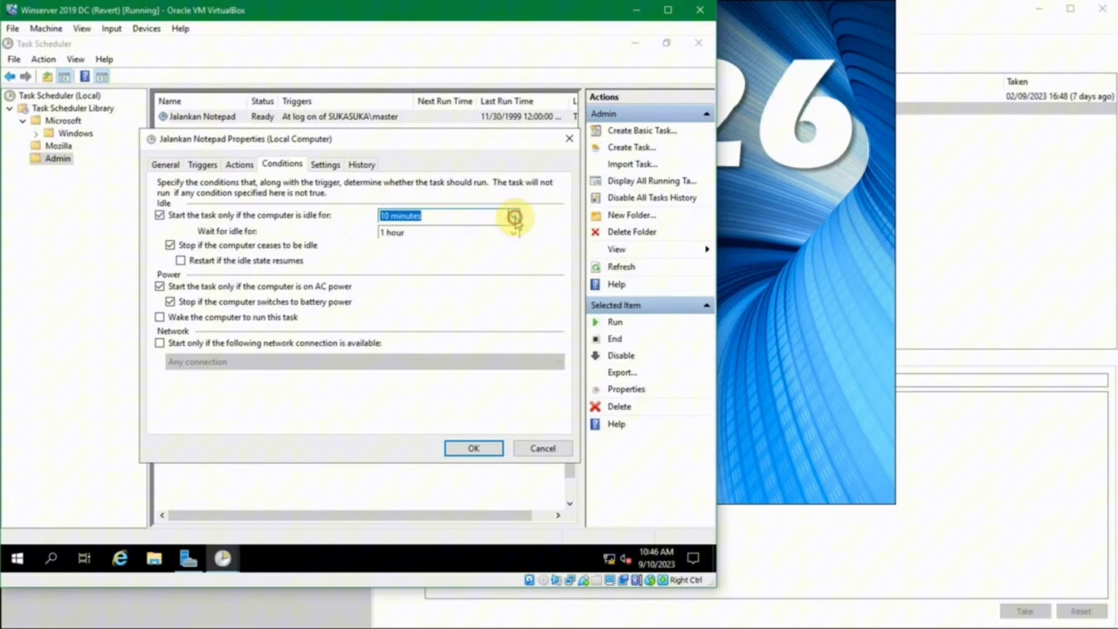
left_click(225, 217)
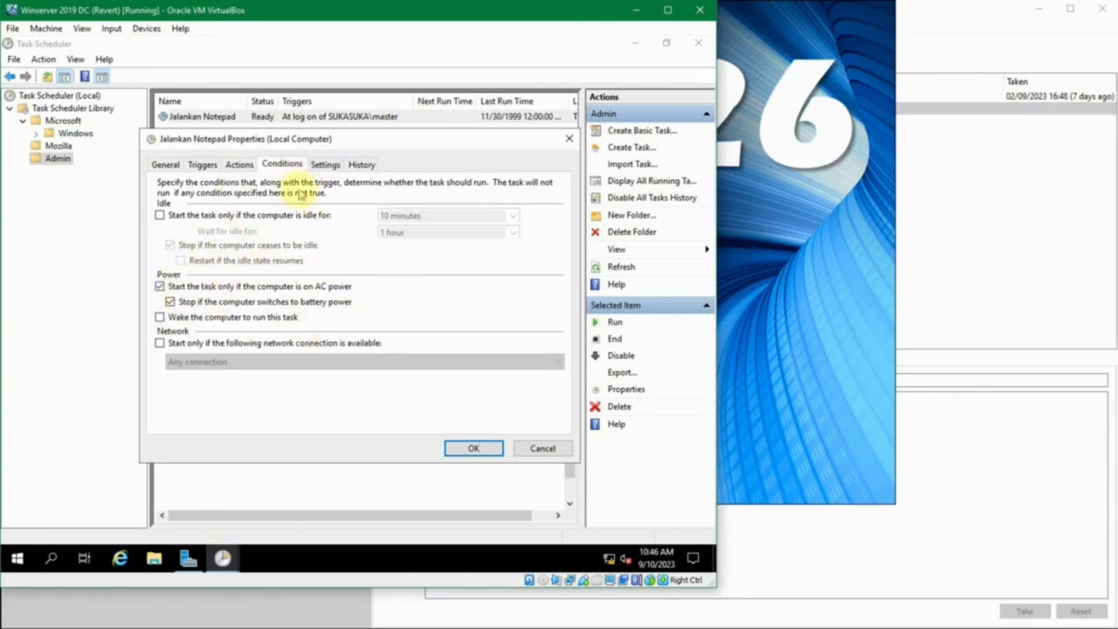
Review the task's additional settings, including its run-time limit, and examine the general information and details of the registration event in its history
left_click(323, 165)
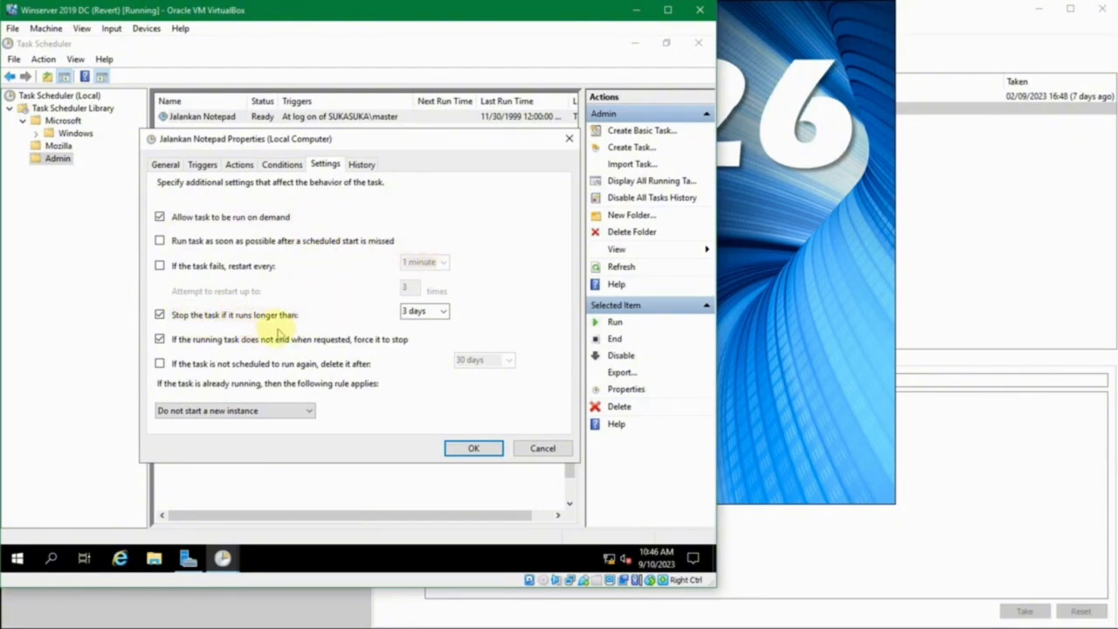
left_click(413, 310)
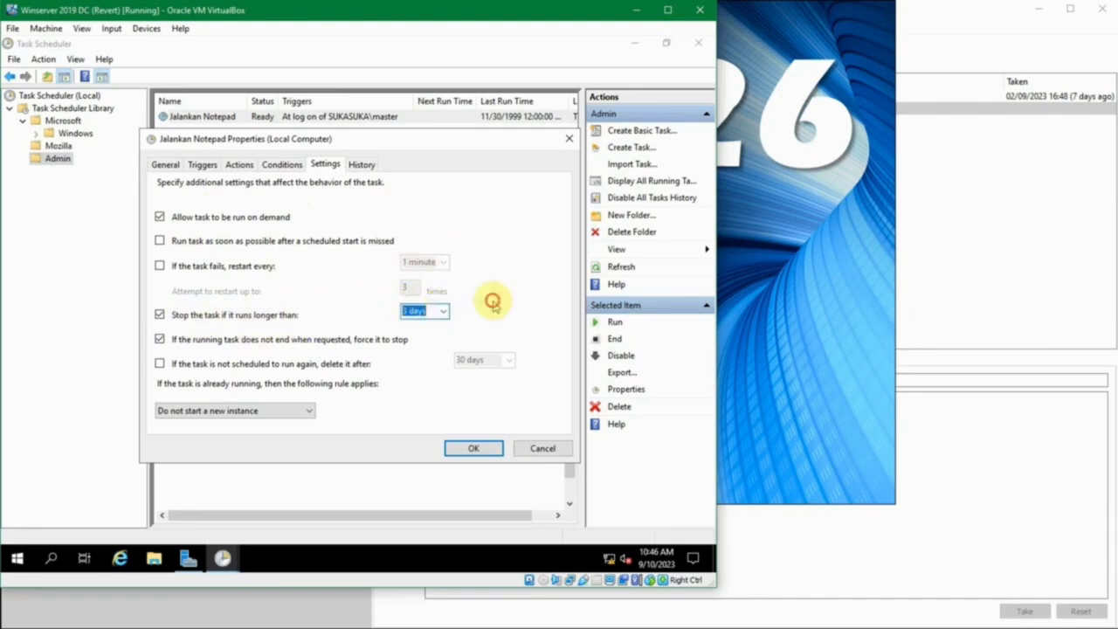
left_click(359, 164)
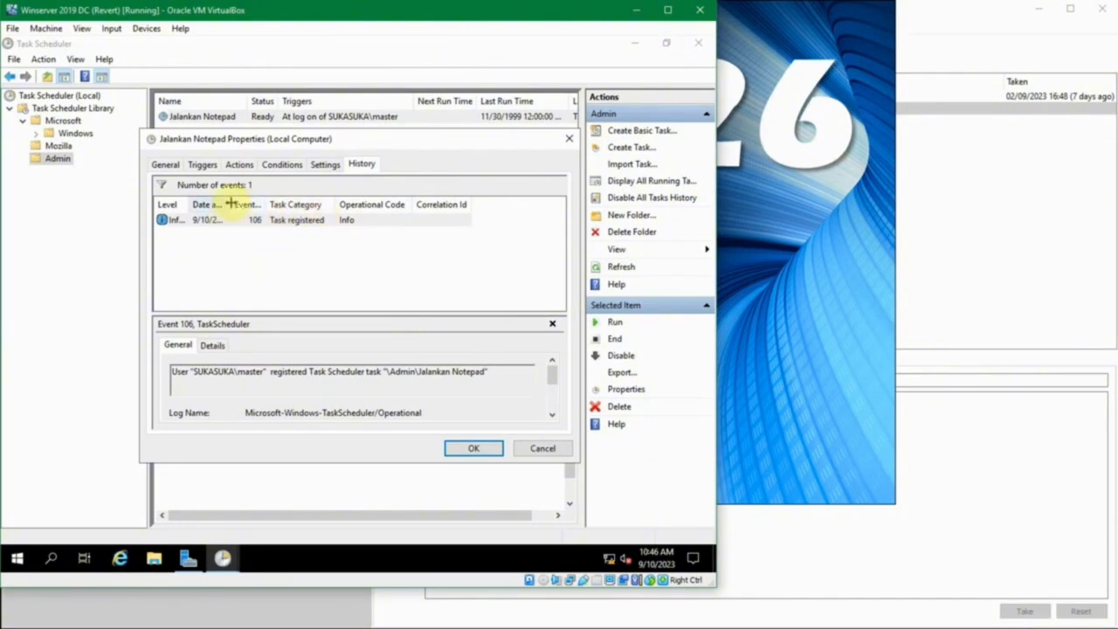
left_click_drag(230, 202, 341, 205)
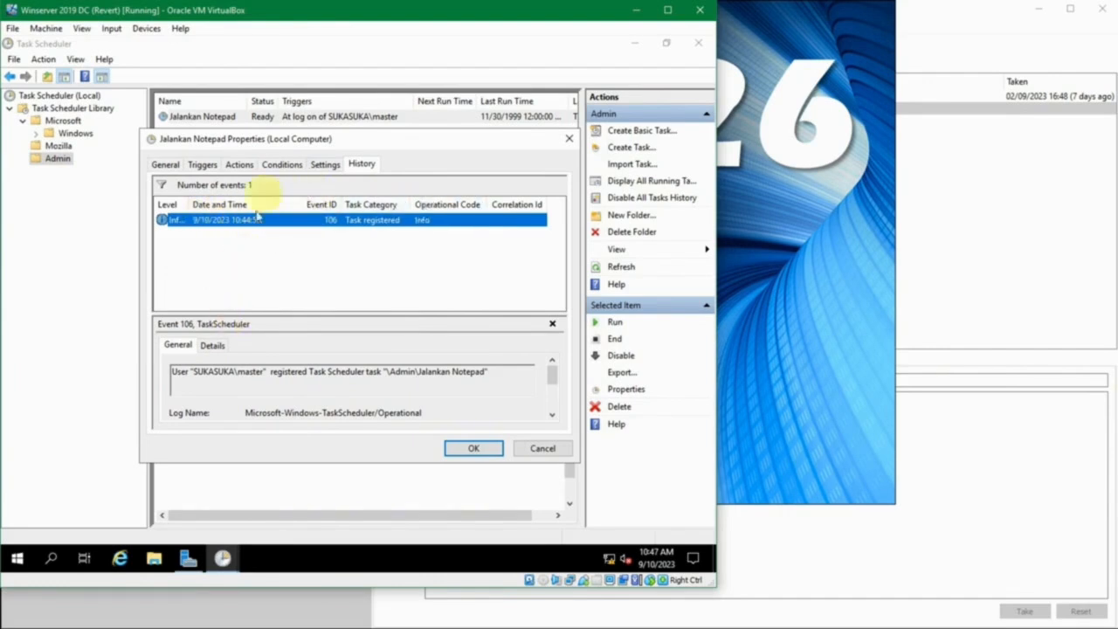
left_click(209, 346)
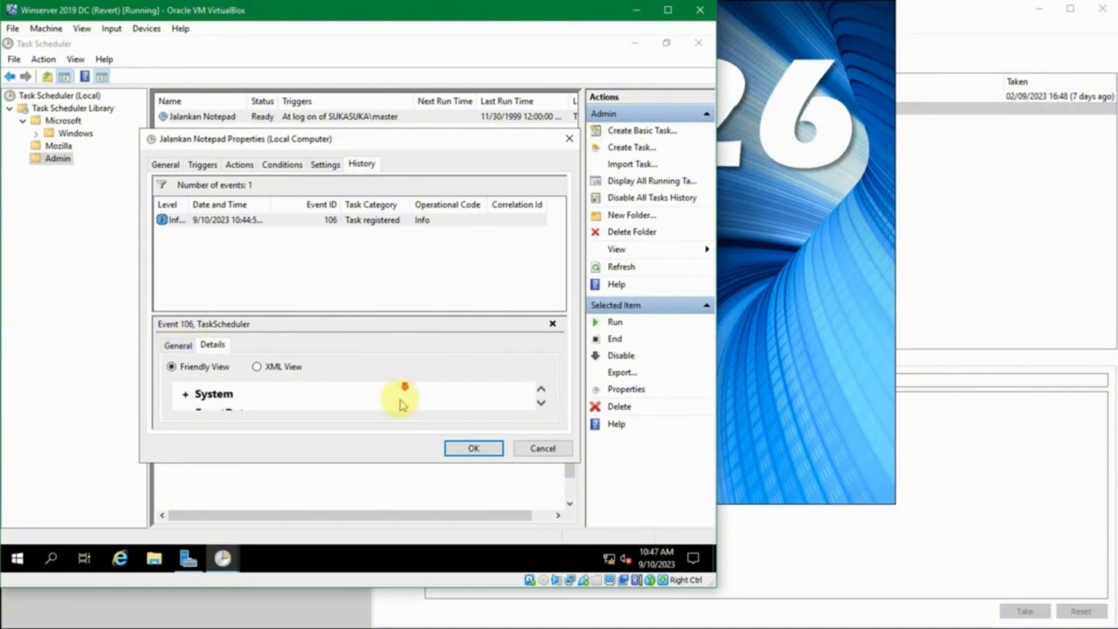
scroll(401, 393, "down", 3)
scroll(370, 408, "down", 1)
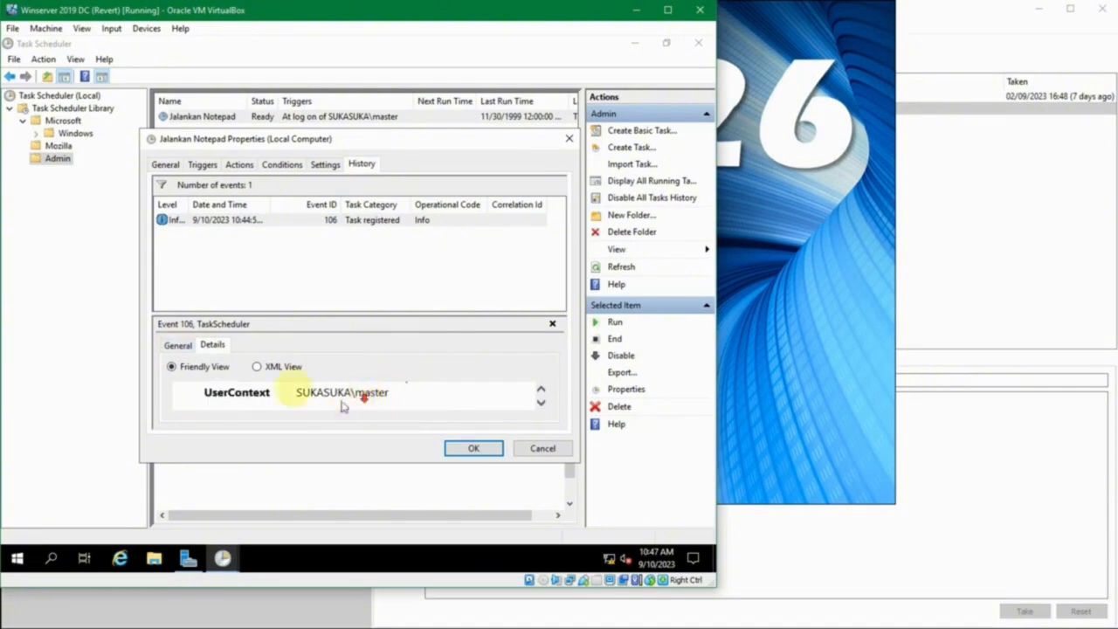
left_click(174, 347)
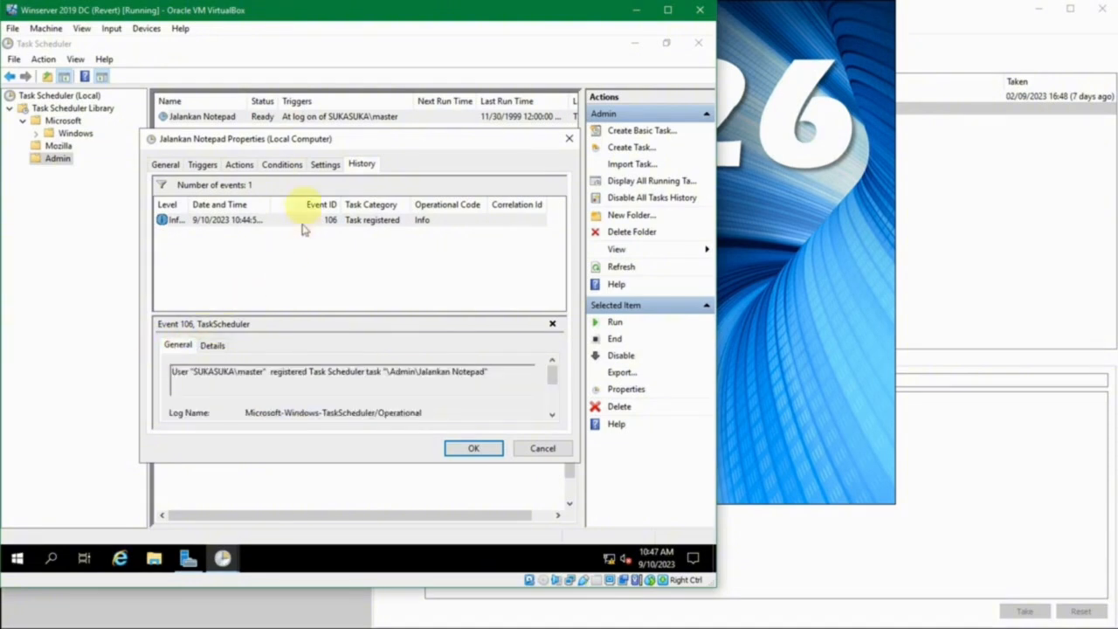
Revisit the task's conditions and return to its general properties to view the security options
left_click(284, 165)
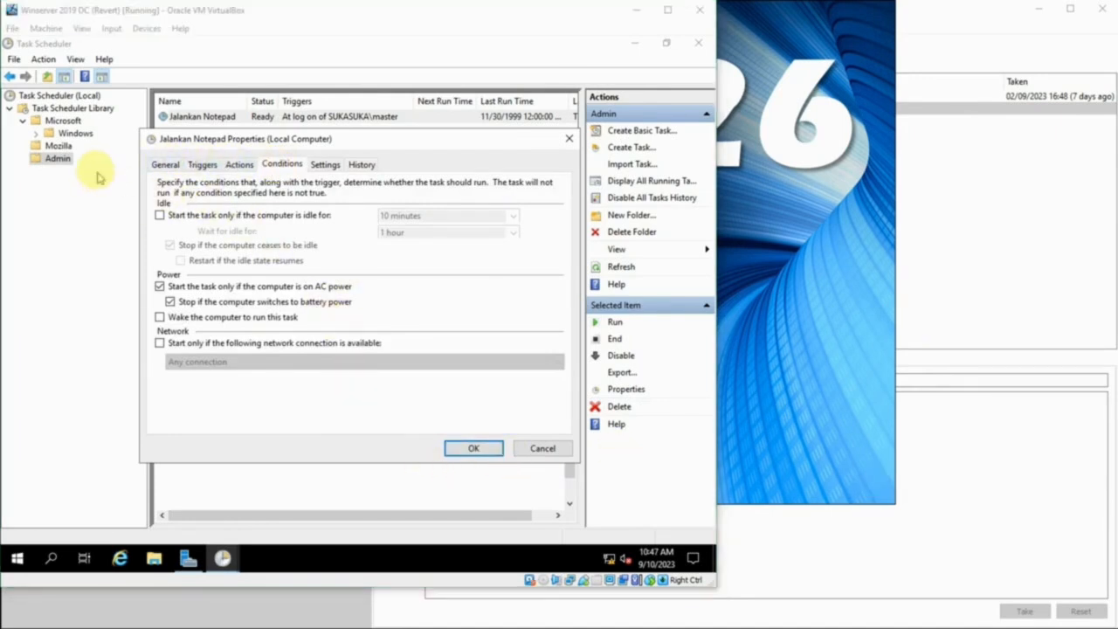
left_click(165, 166)
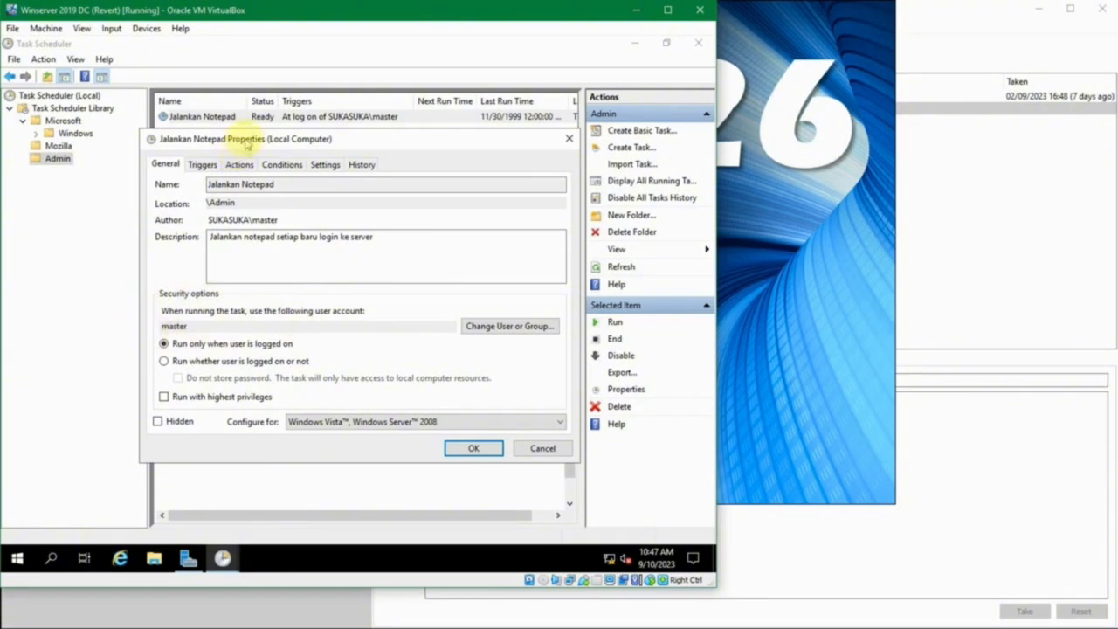
left_click_drag(247, 145, 231, 157)
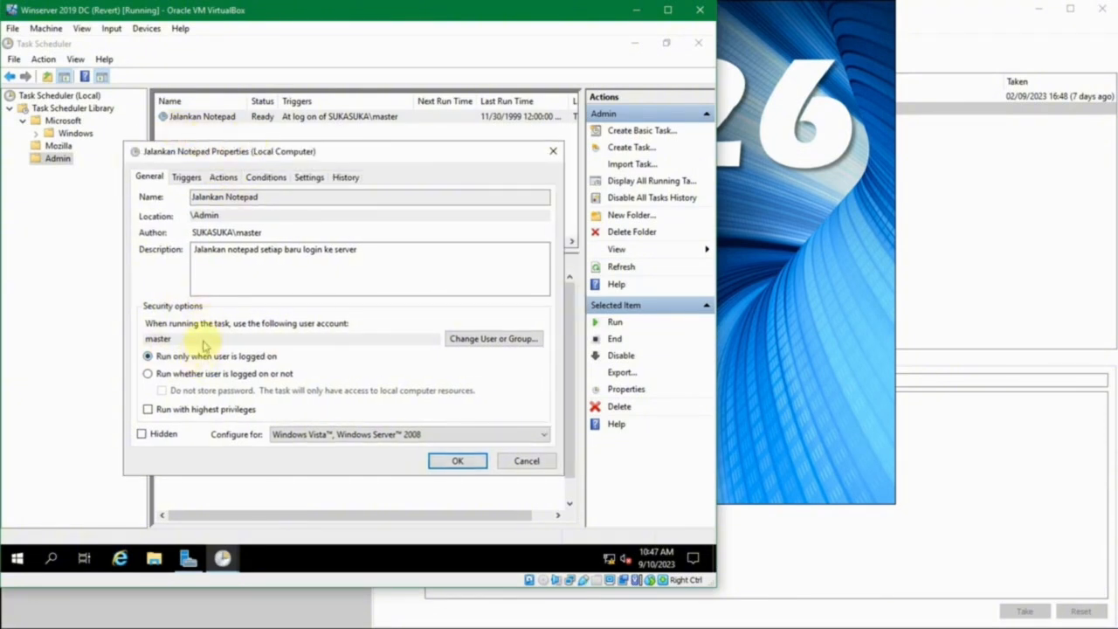
Change the account that runs the task to the built-in Administrator user, choosing it from the names matching administrator
left_click(467, 340)
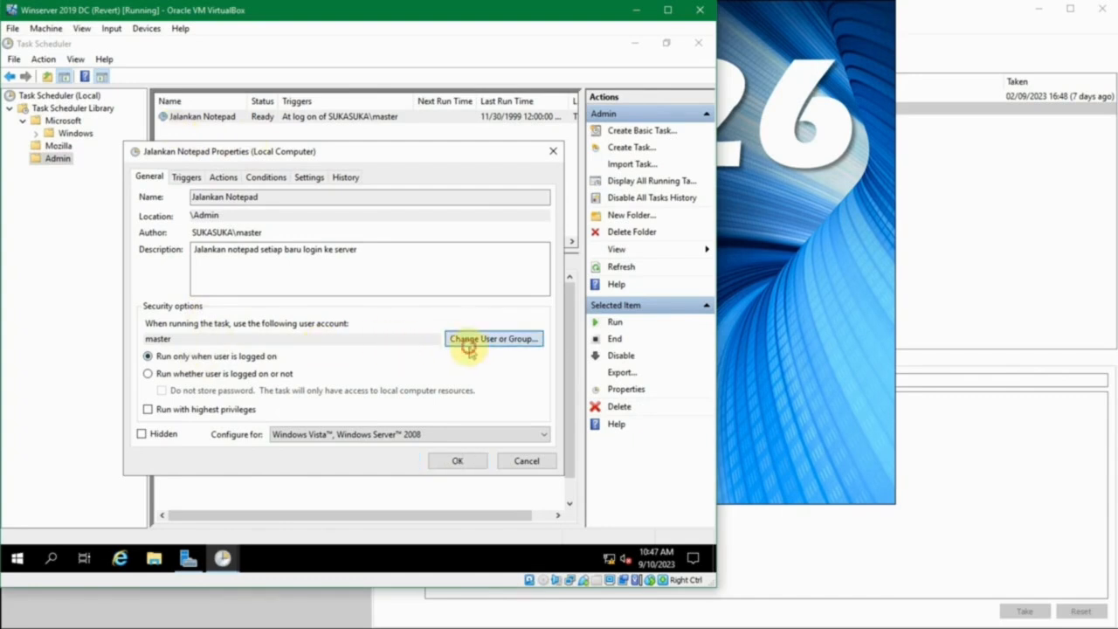
left_click_drag(344, 173, 378, 181)
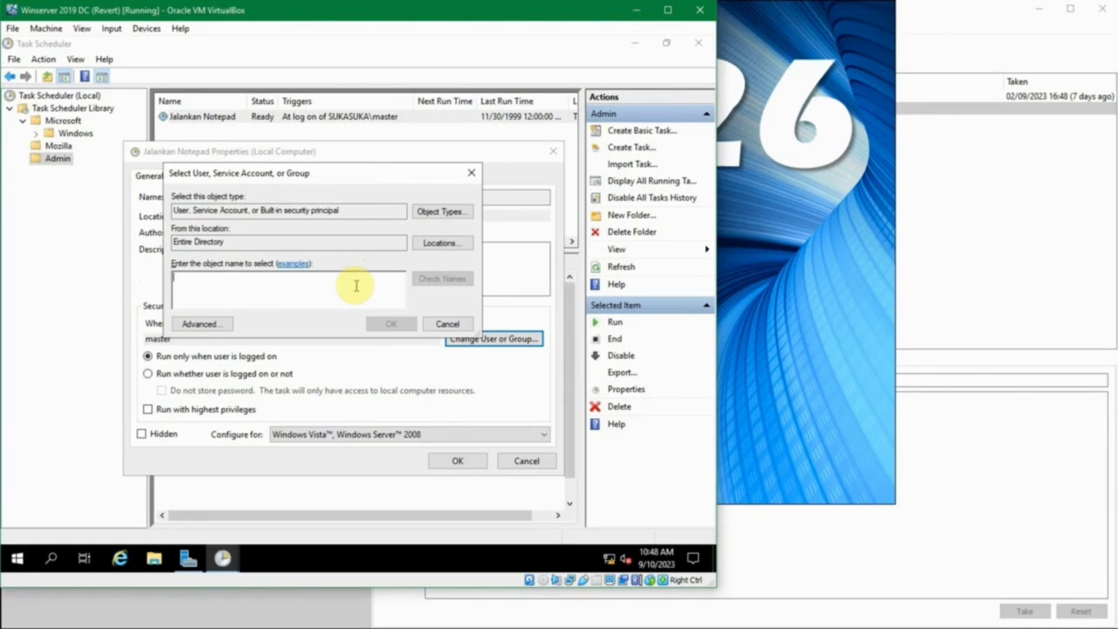
type("administrator")
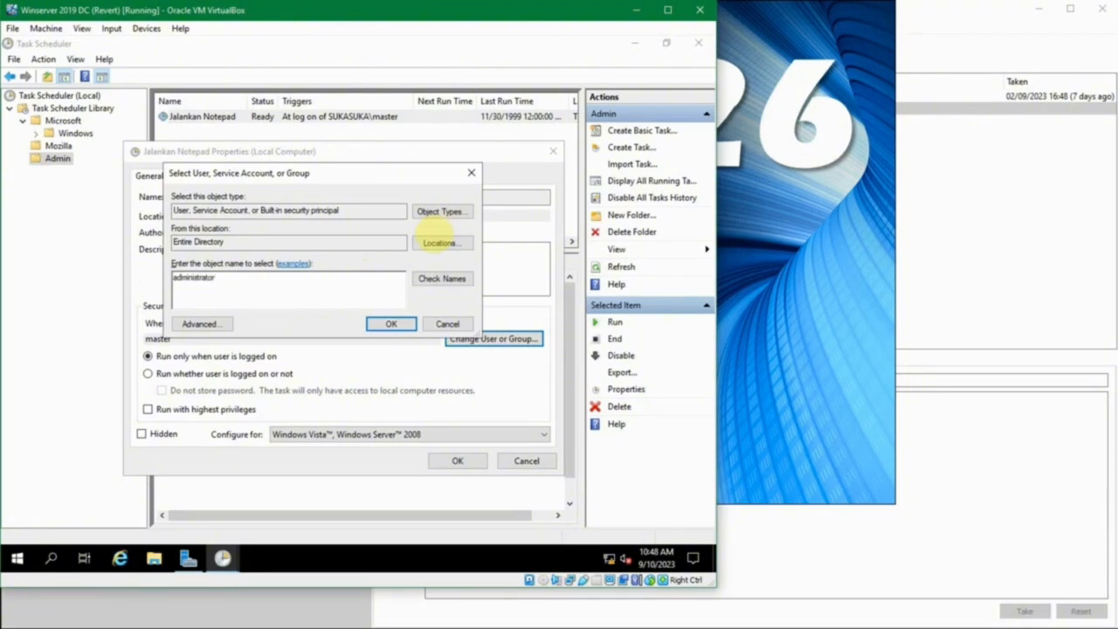
left_click(441, 278)
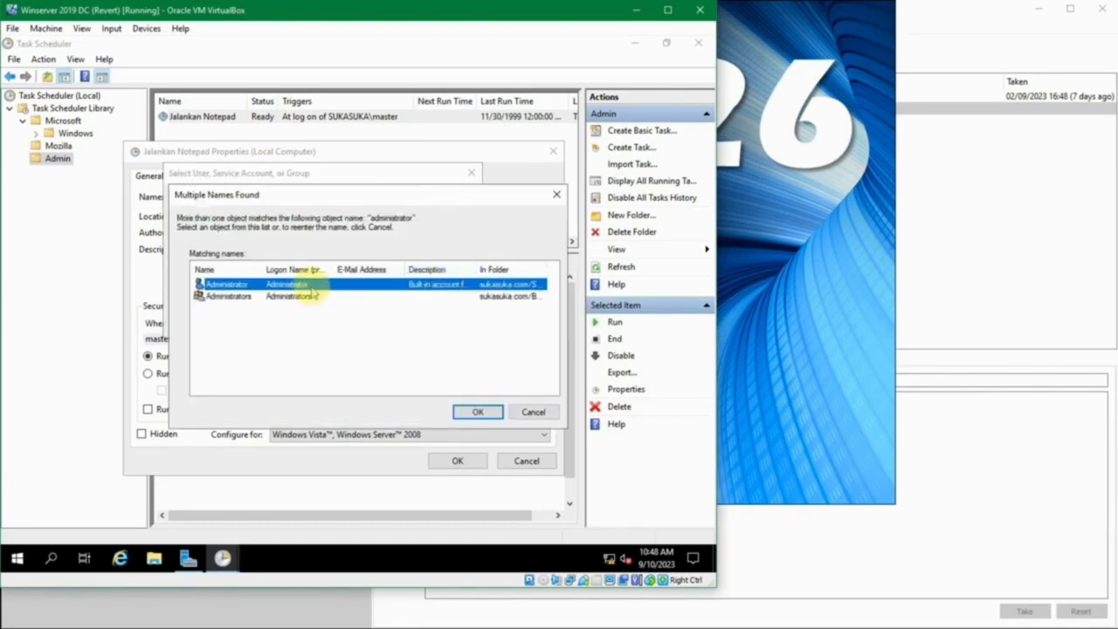
left_click(493, 411)
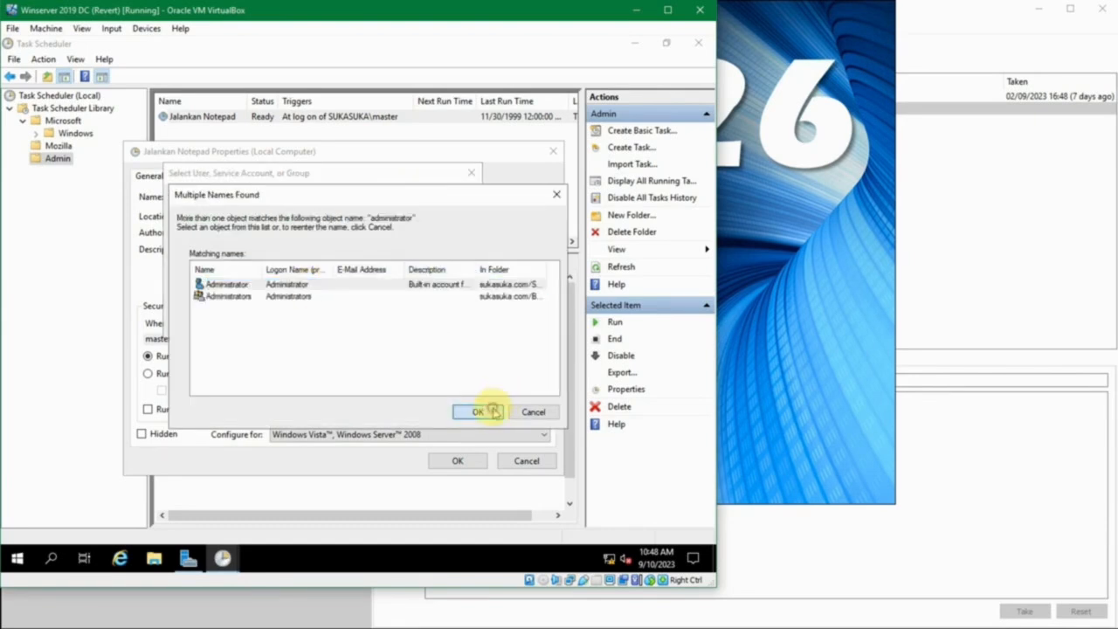
double_click(544, 265)
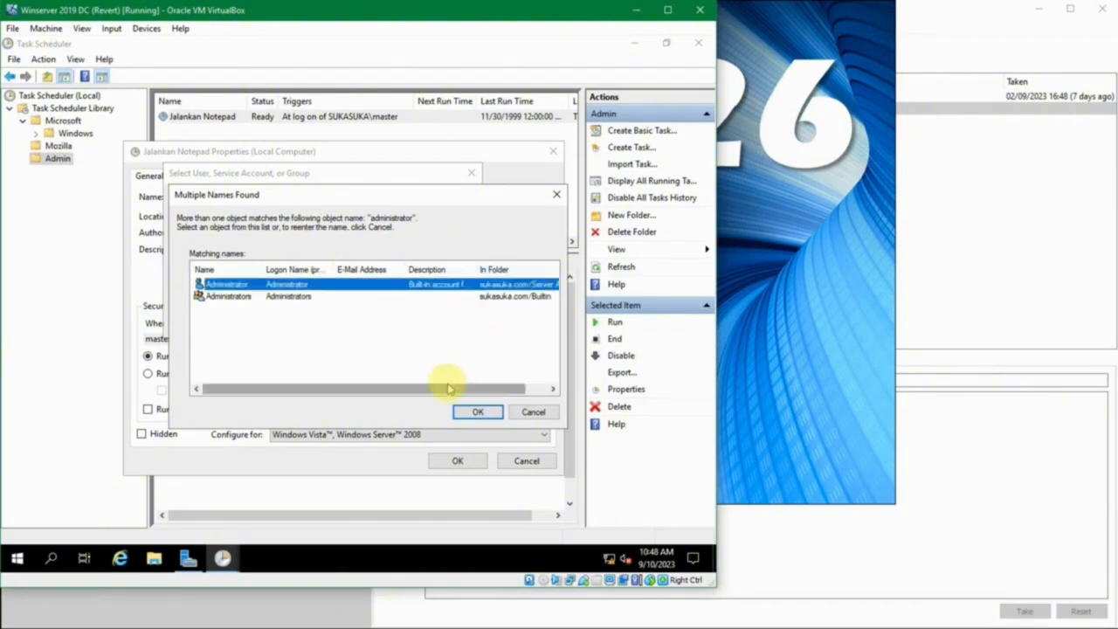
left_click_drag(446, 387, 377, 397)
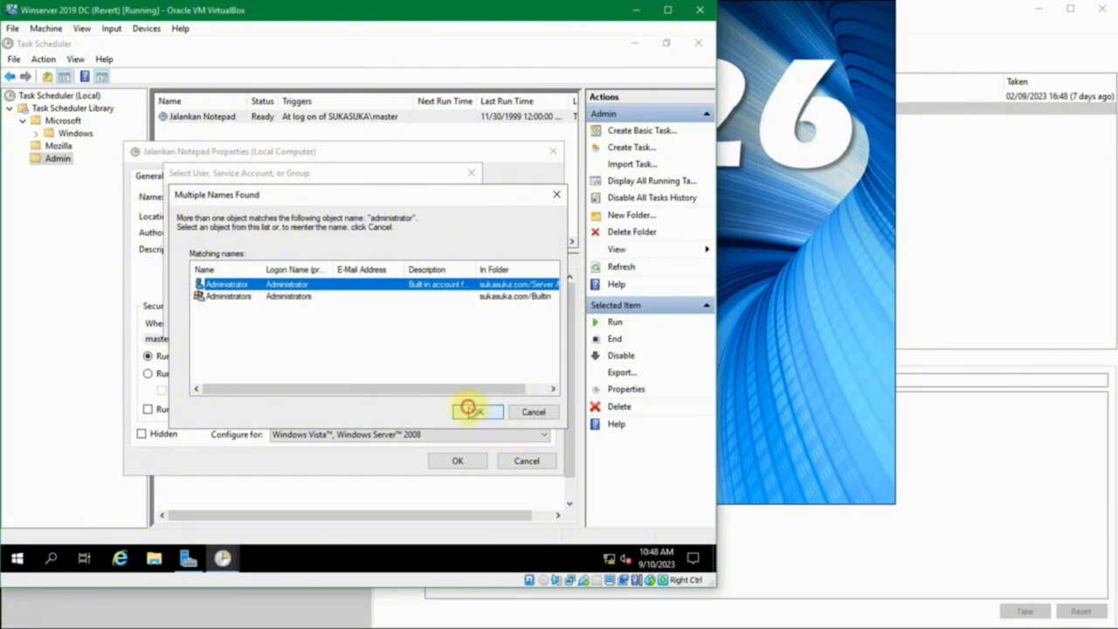
left_click(471, 410)
left_click(391, 323)
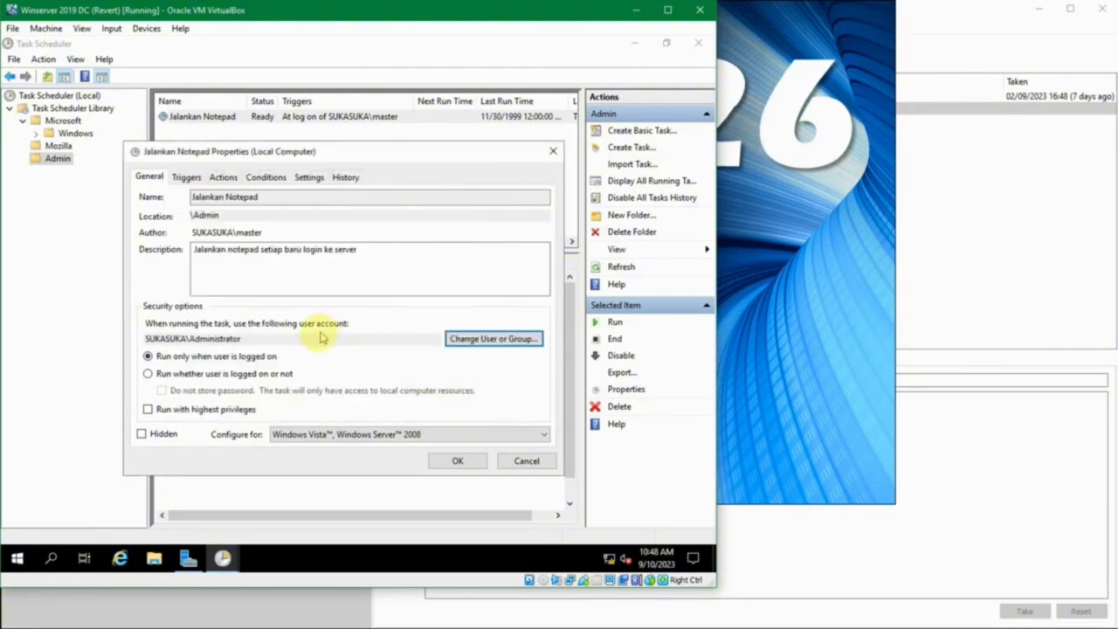
Set the account that runs the task back to the master domain user
left_click(489, 341)
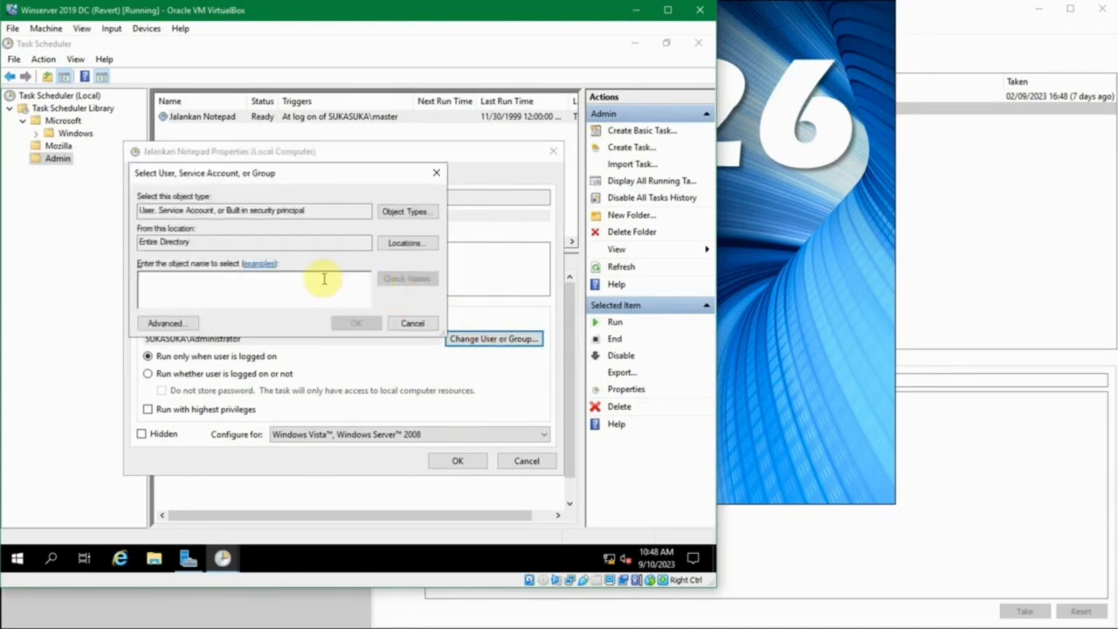
type("master")
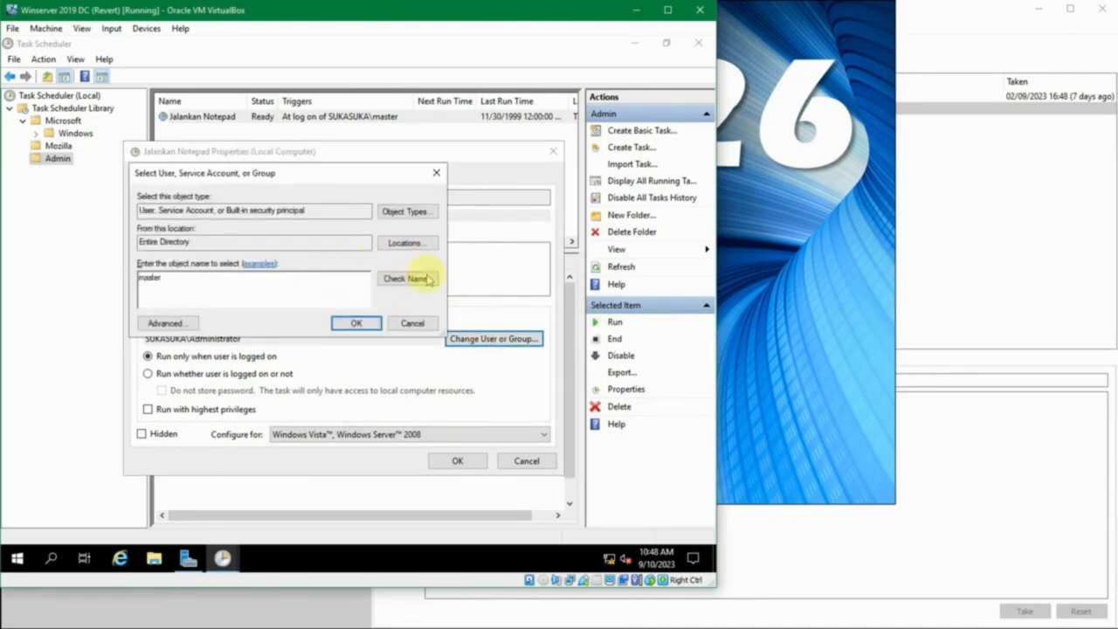
left_click(428, 278)
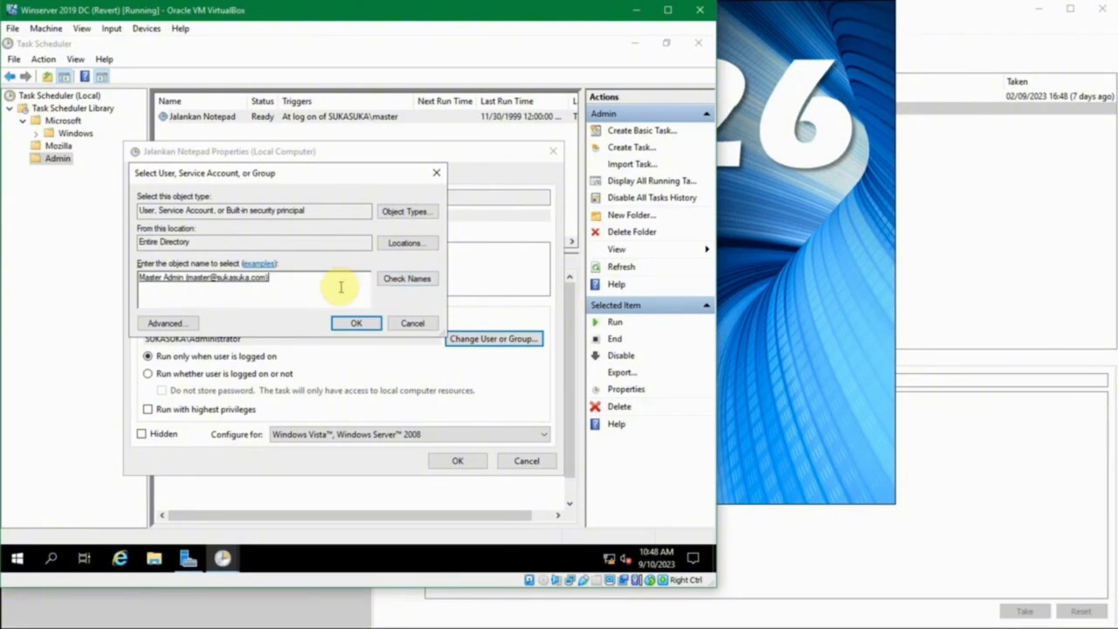
left_click(336, 321)
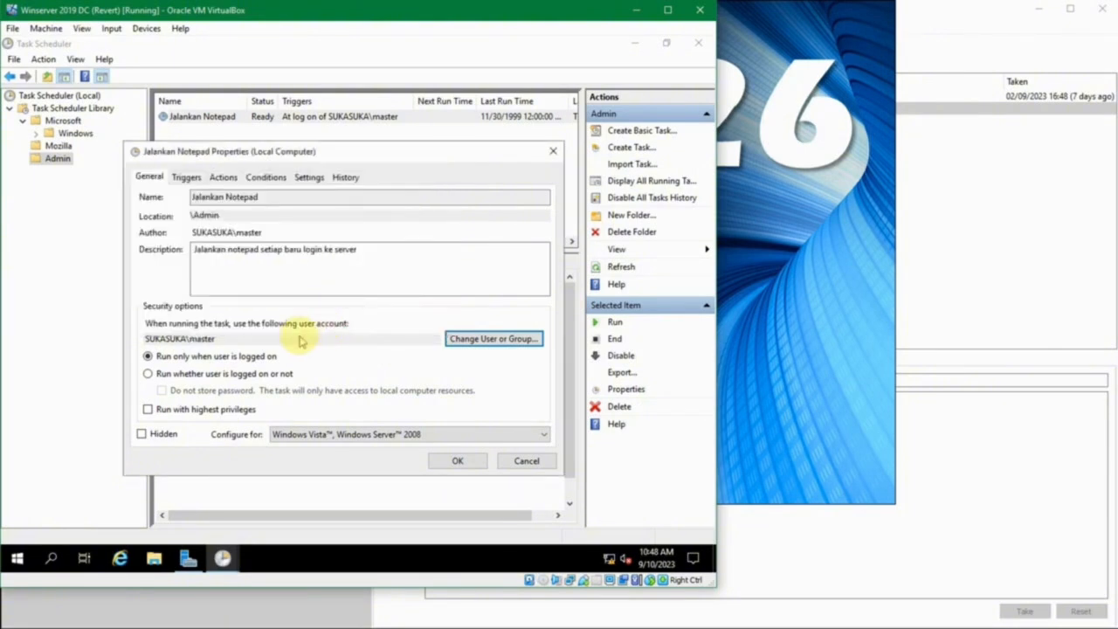
Assign the Administrators group as the account used to run the task
left_click(472, 339)
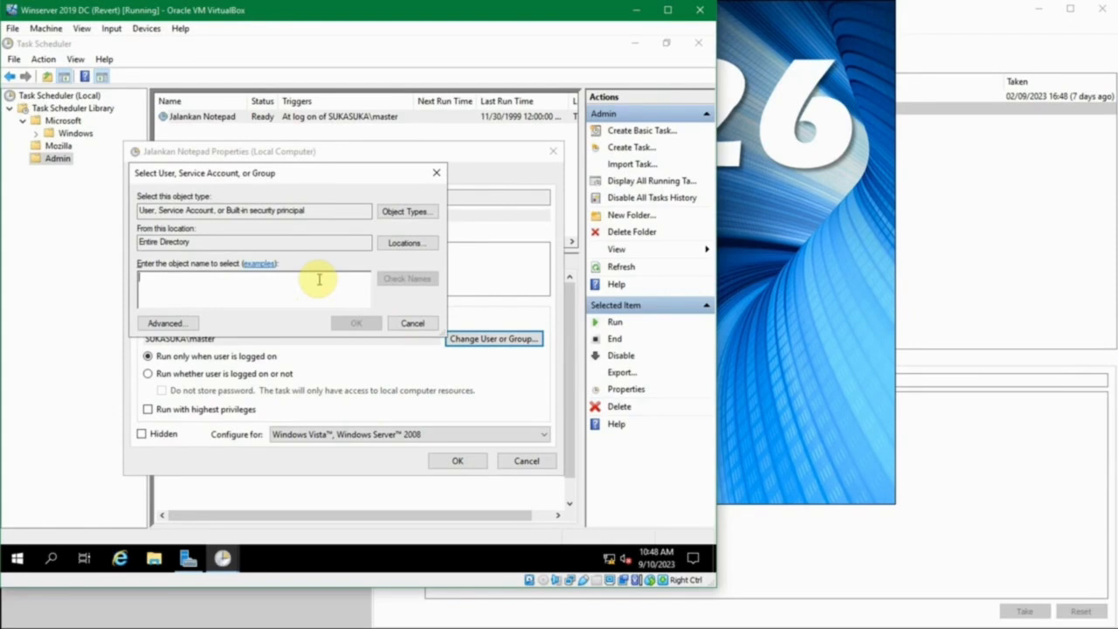
type("administrators")
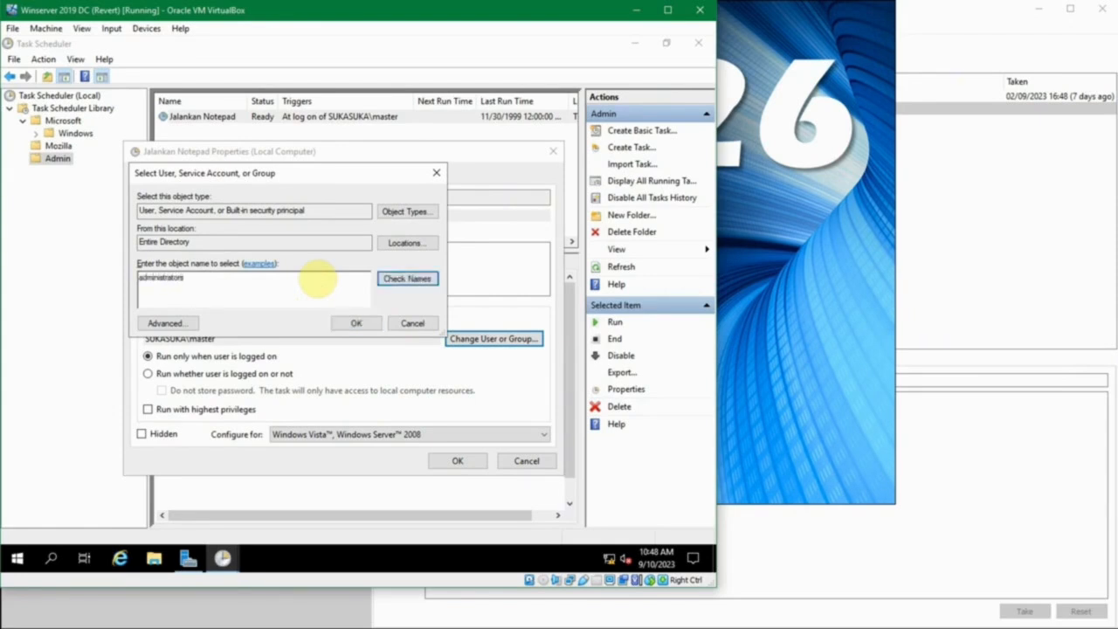
key("Return")
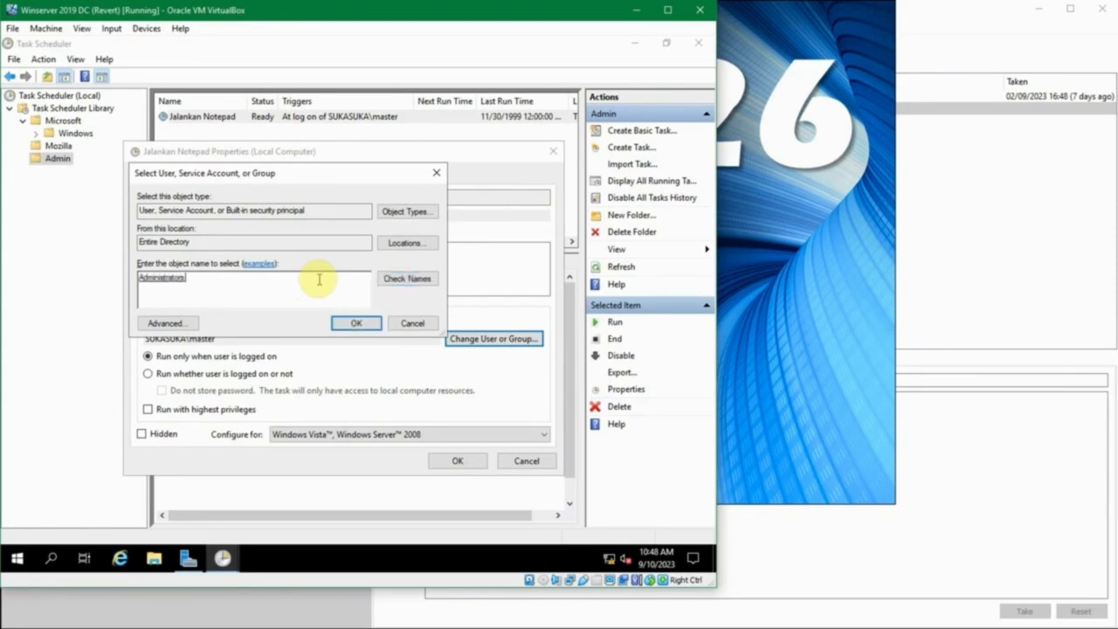
left_click(356, 324)
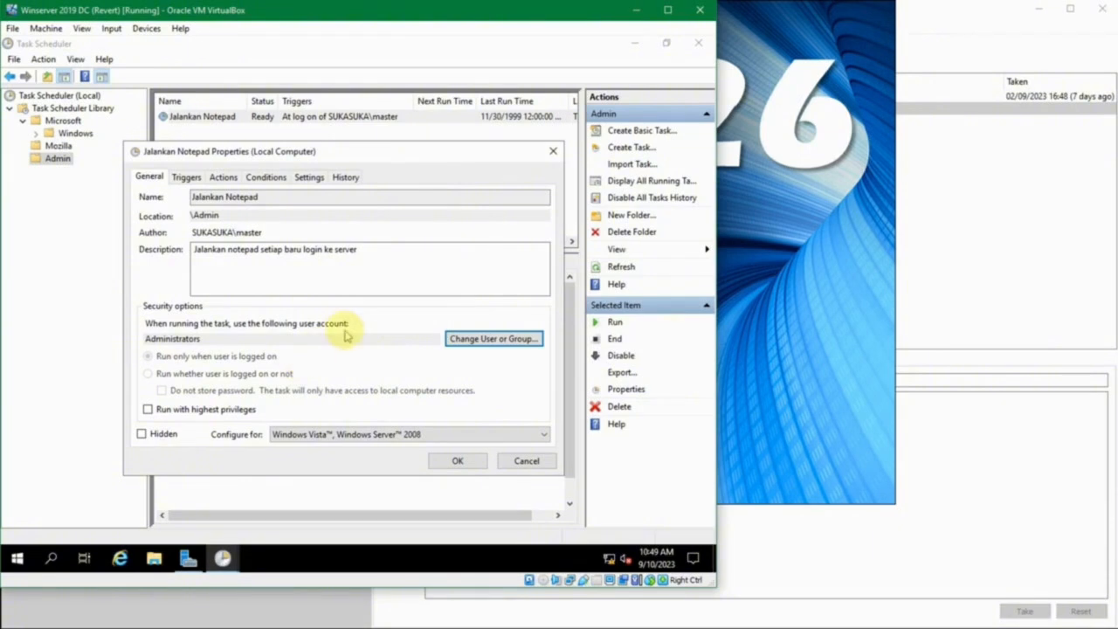
Replace the Administrators group with the master user as the task's run account, and enable running with highest privileges
left_click(462, 337)
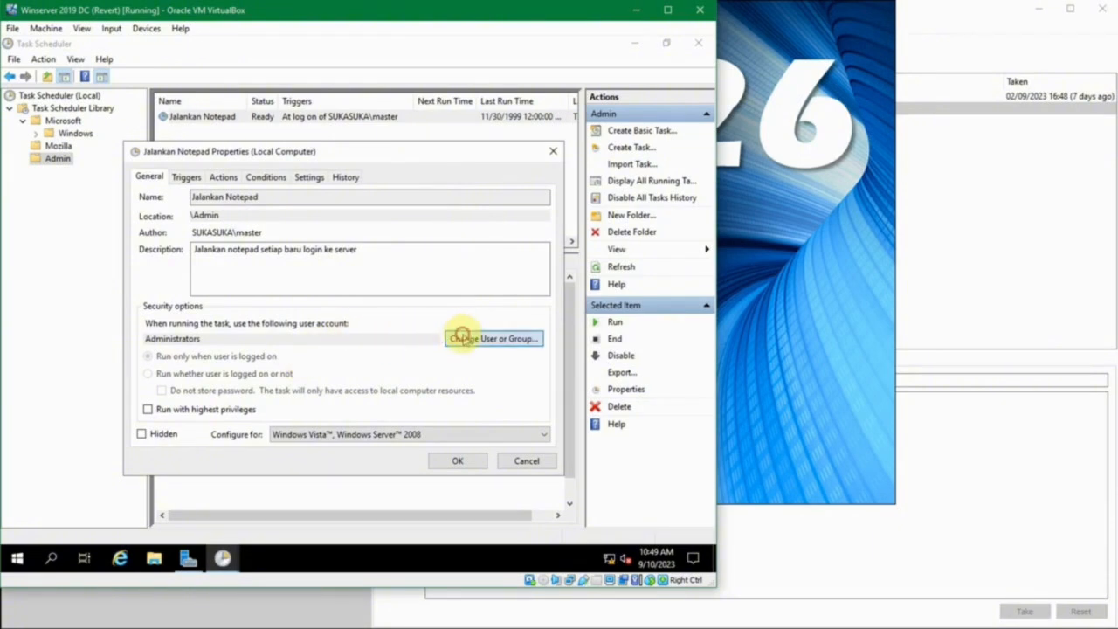
type("mas")
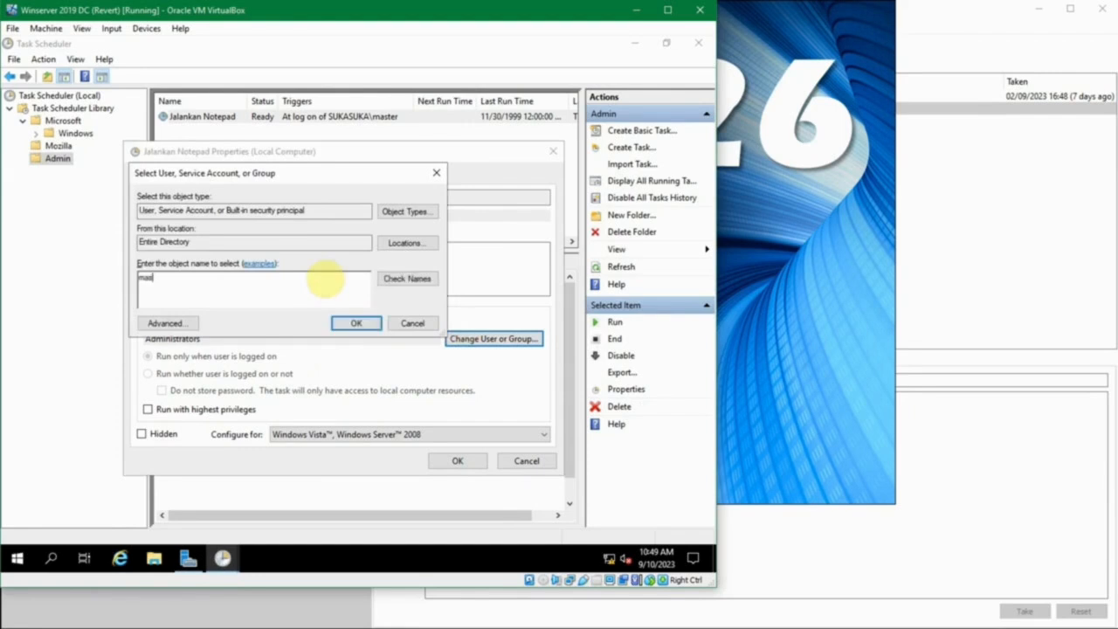
type("ter")
left_click(388, 278)
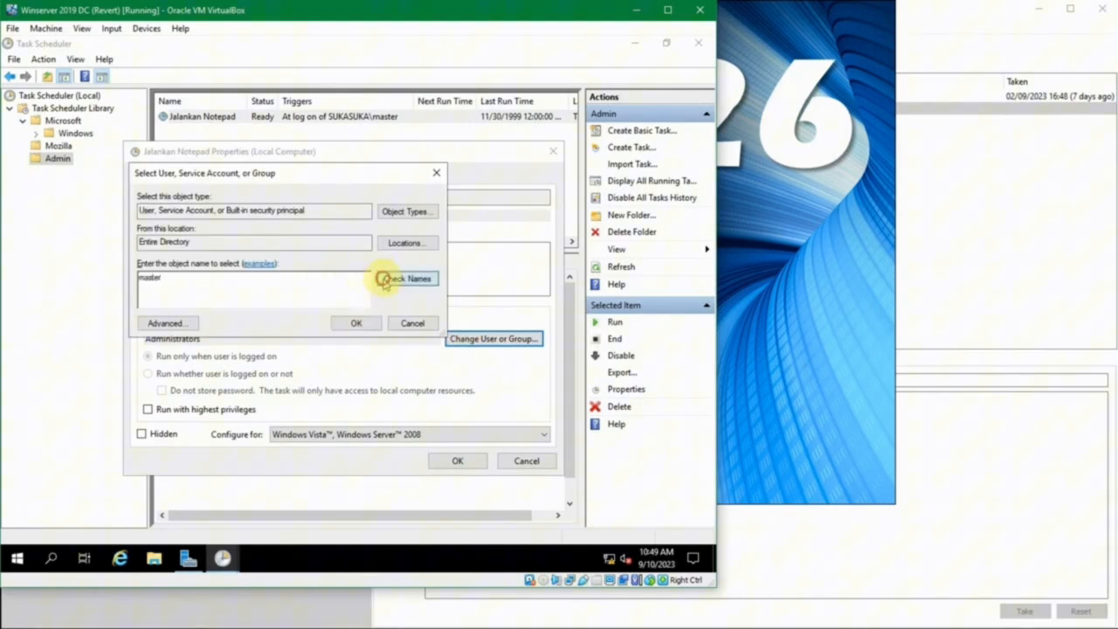
left_click(365, 323)
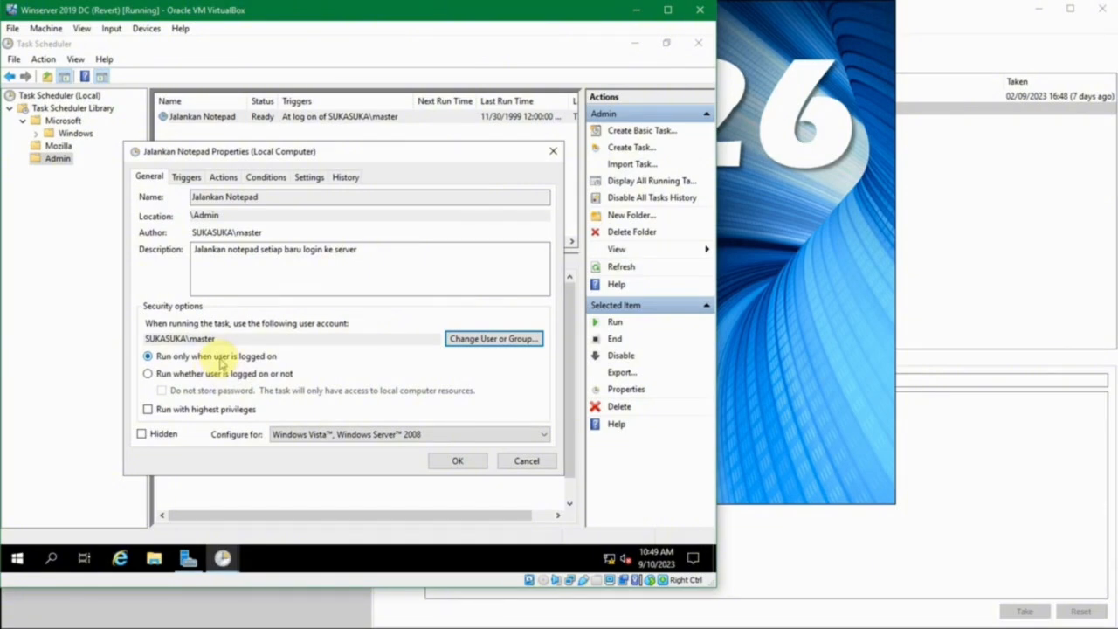
left_click(182, 410)
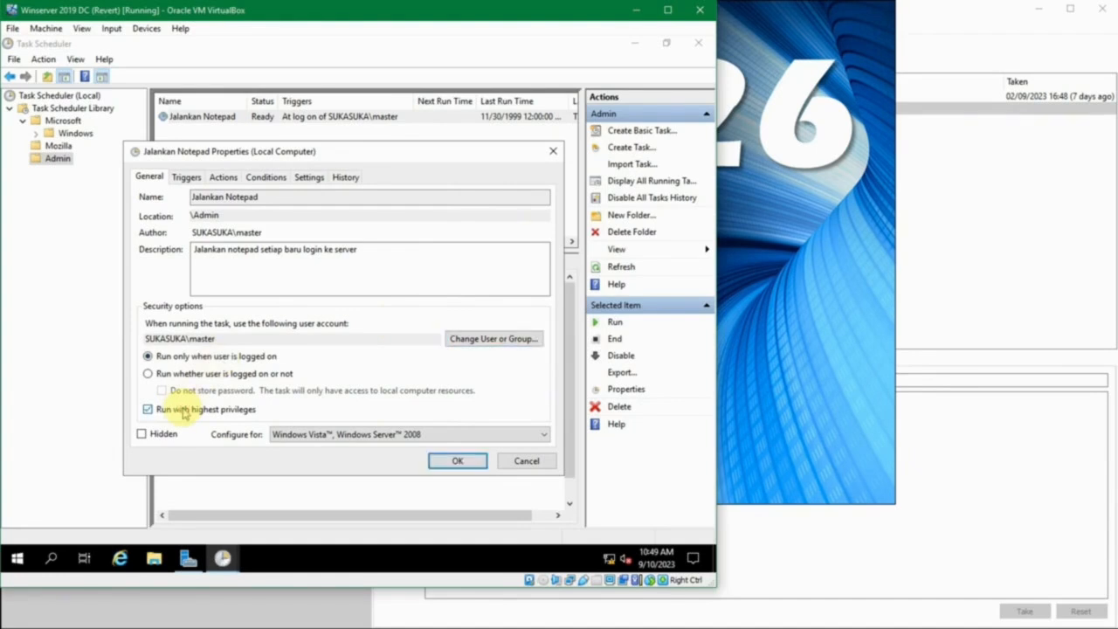
Turn off running with highest privileges for the Jalankan Notepad task, save its properties and close Task Scheduler
left_click(181, 410)
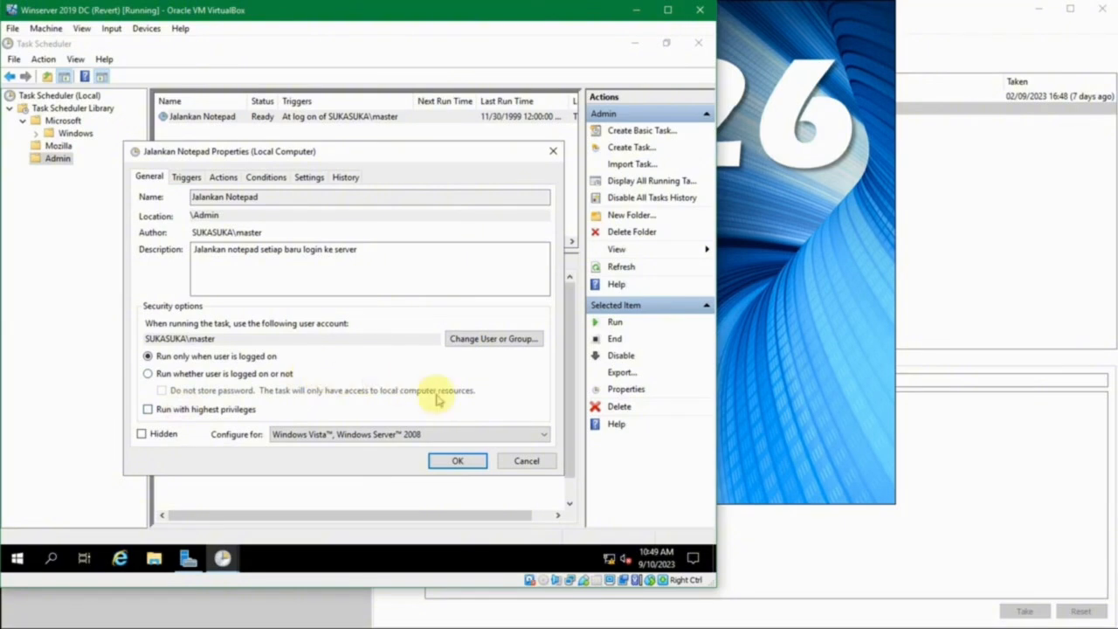
left_click(453, 461)
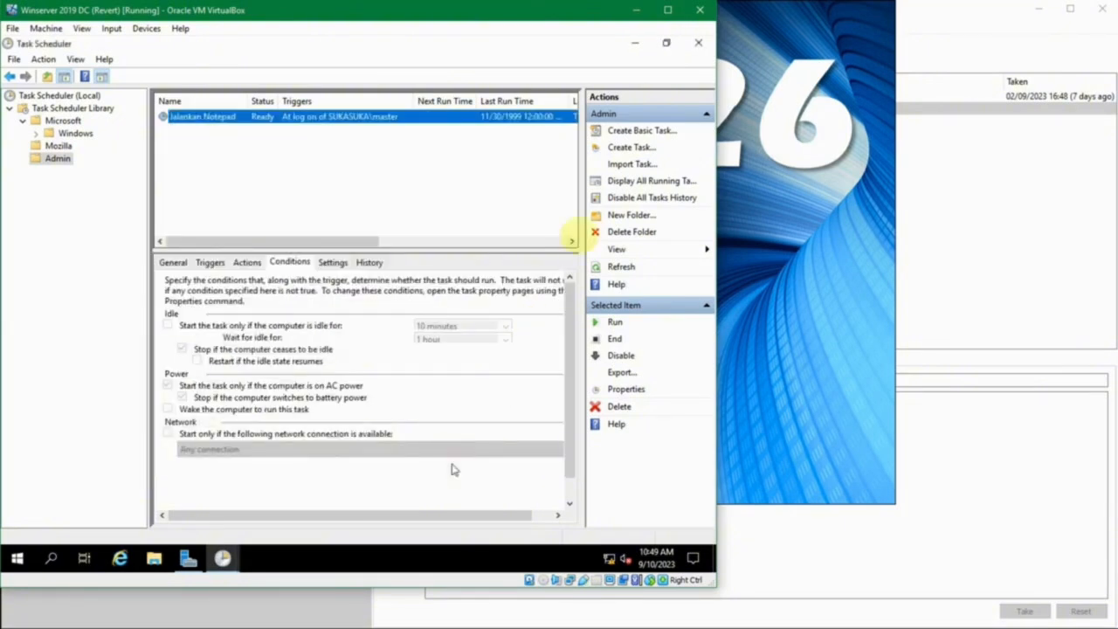
left_click(698, 41)
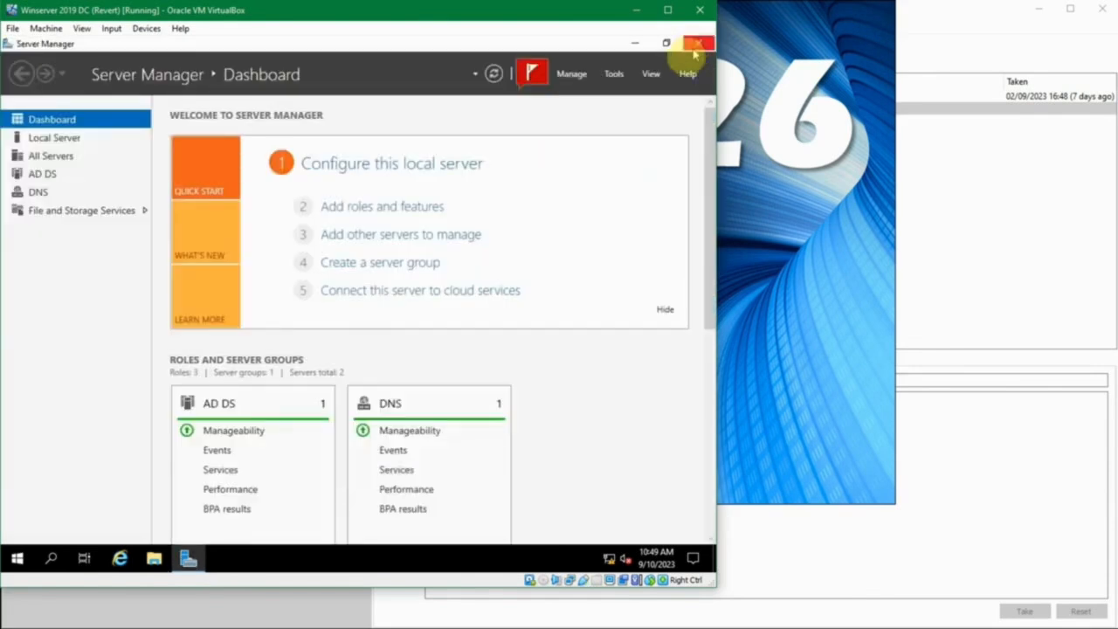
Restart the Windows Server virtual machine to test the log-on task
right_click(26, 562)
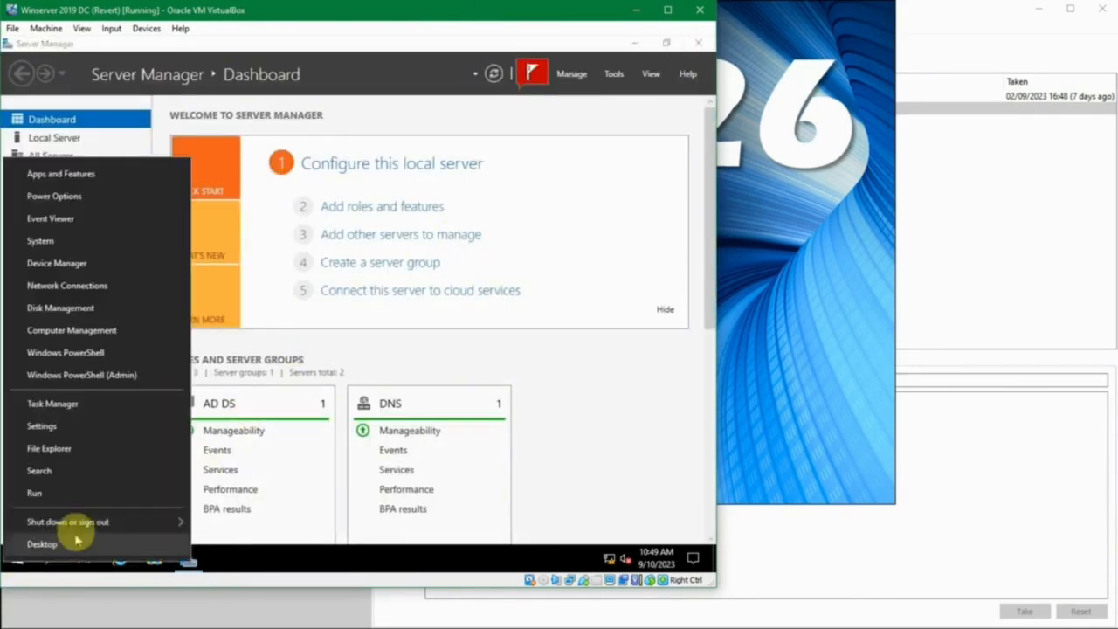
mouse_move(99, 522)
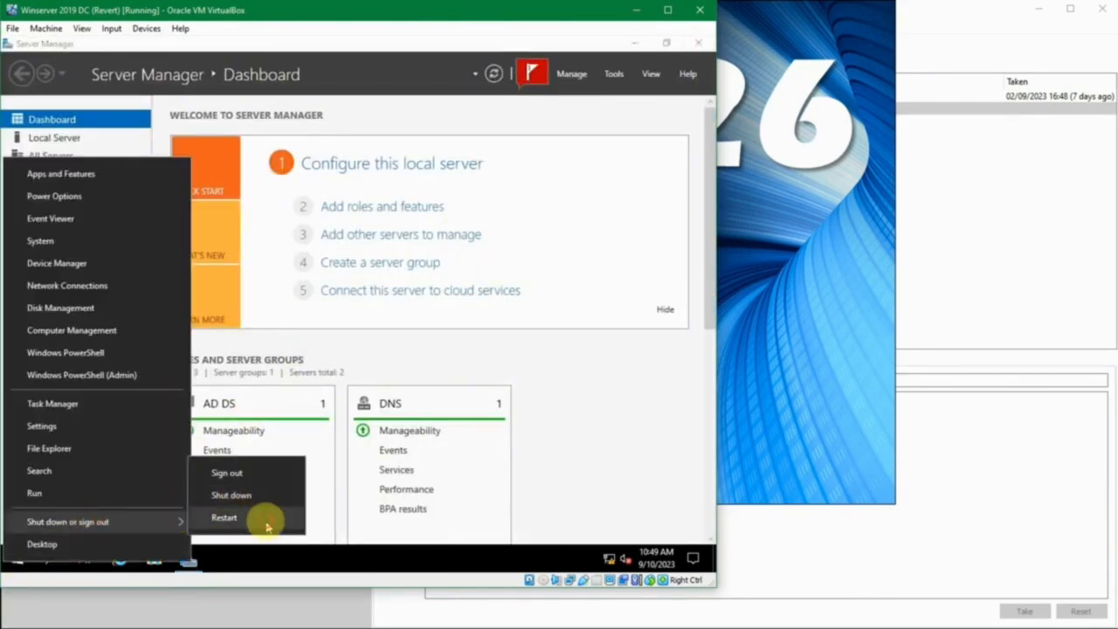
left_click(266, 525)
left_click(227, 534)
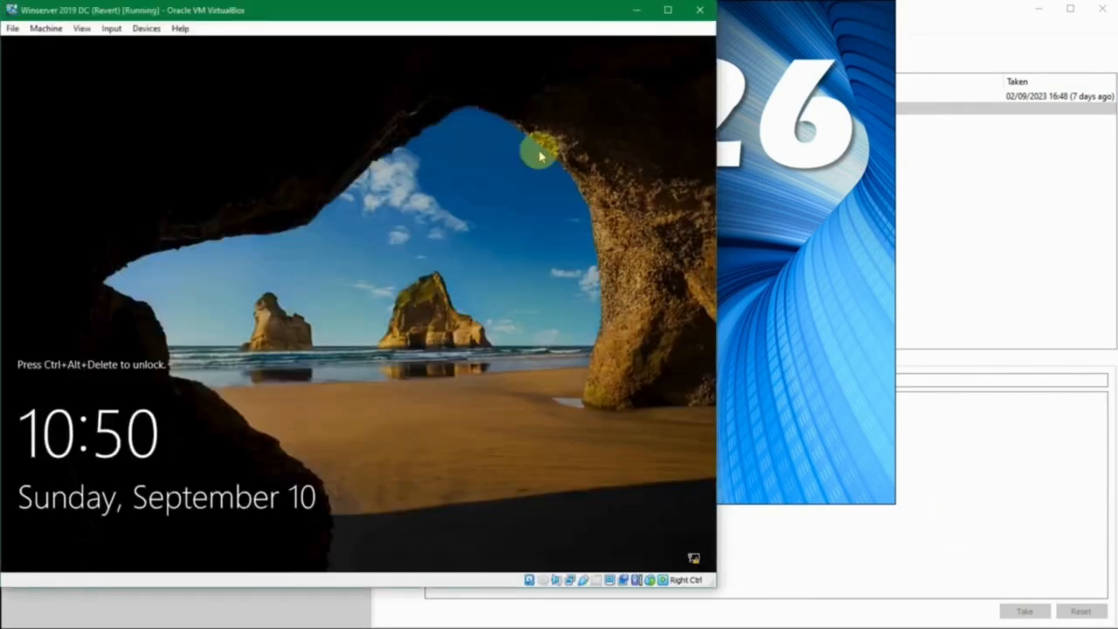
Unlock the restarted server and sign in to the preselected administrator account by entering the account password
key("ctrl+alt+Delete")
type("••")
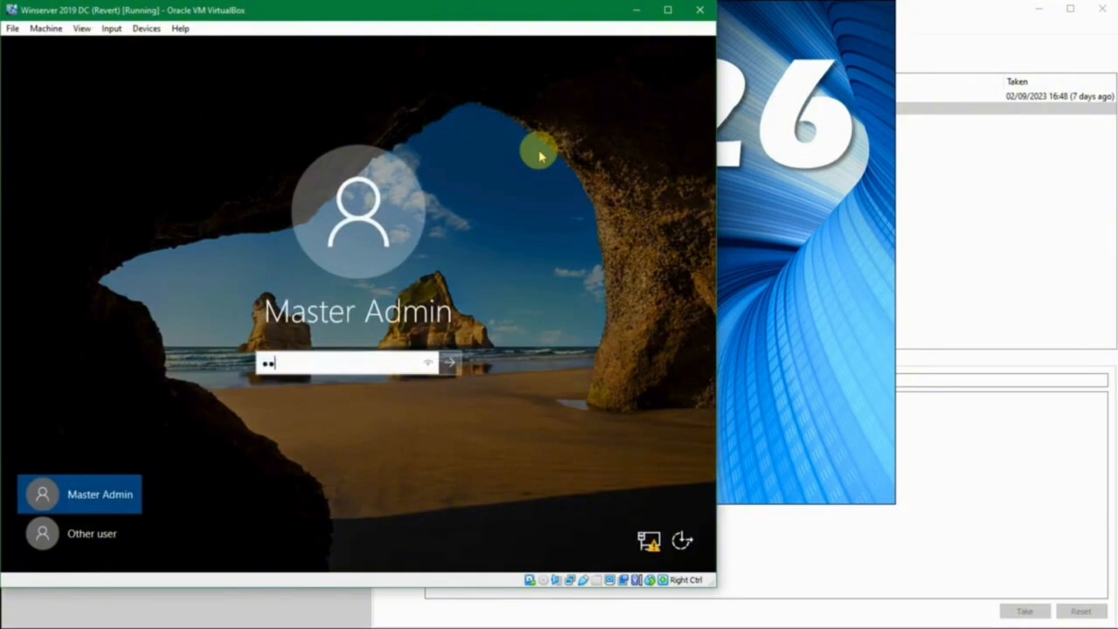
type("•••••••••••••")
key("Return")
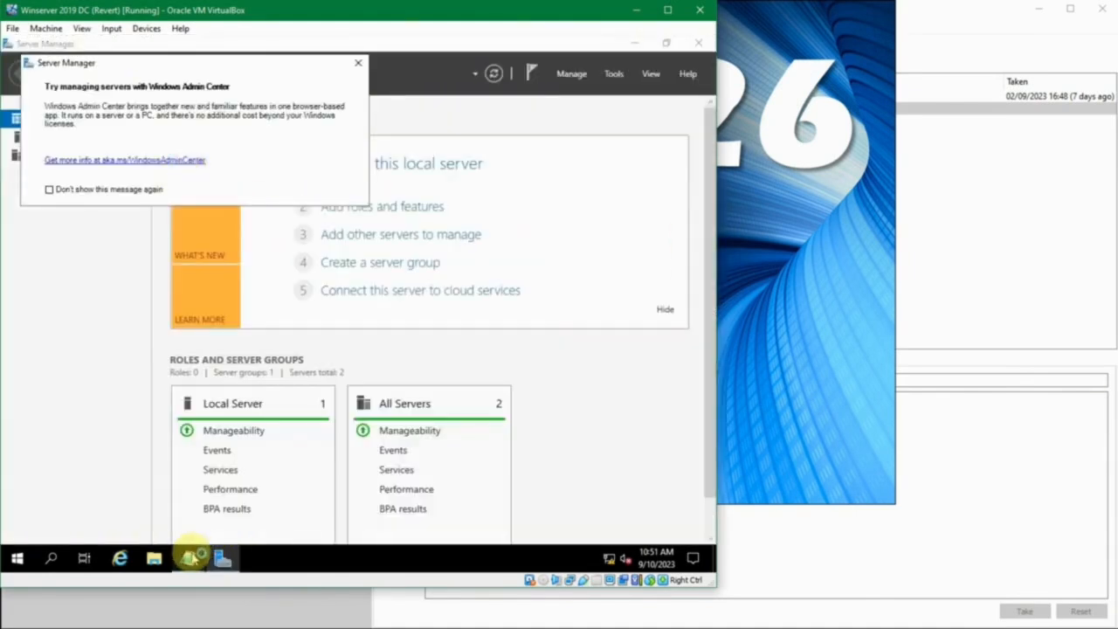
View the Notepad window launched by the scheduled task at log on, and close it
mouse_move(194, 557)
left_click(194, 524)
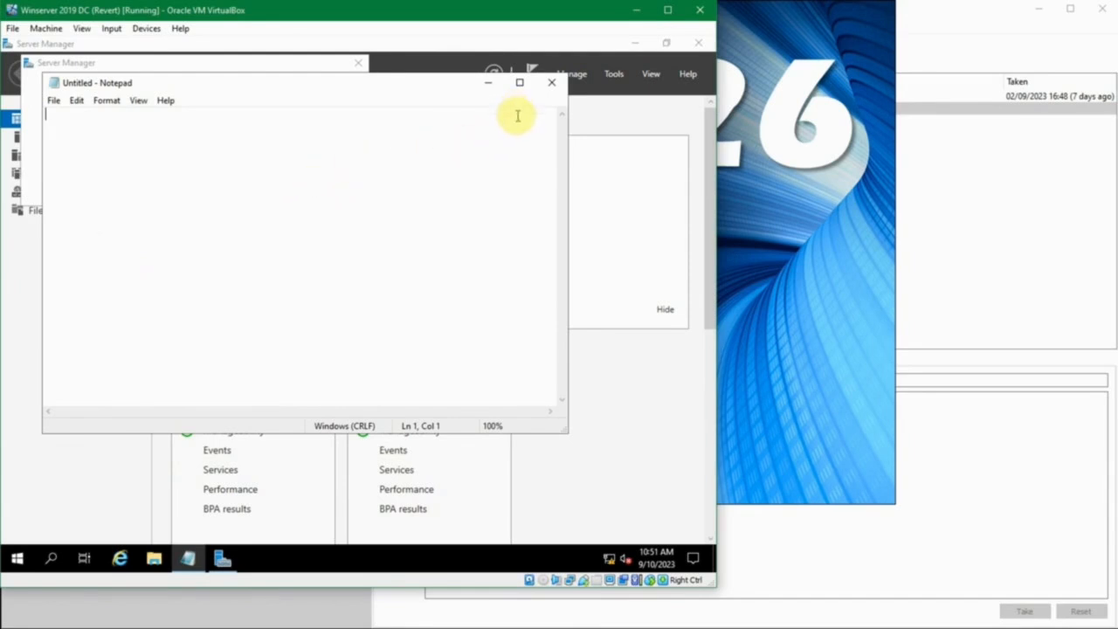
left_click(551, 83)
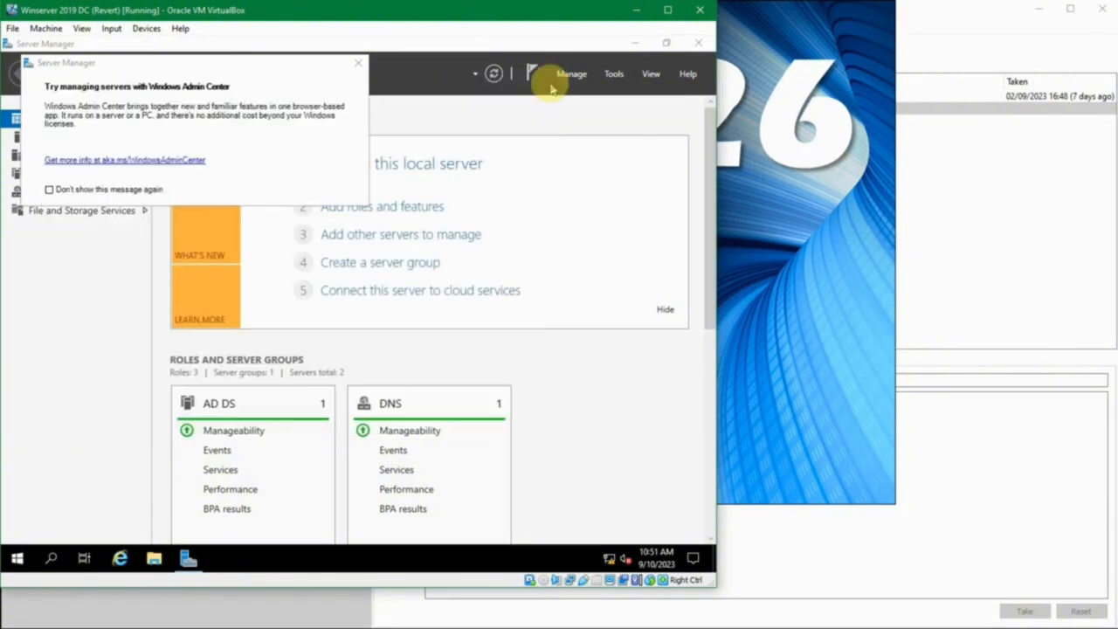
Dismiss the Windows Admin Center message and remove the Automatic Refresh notification in Server Manager
left_click(358, 65)
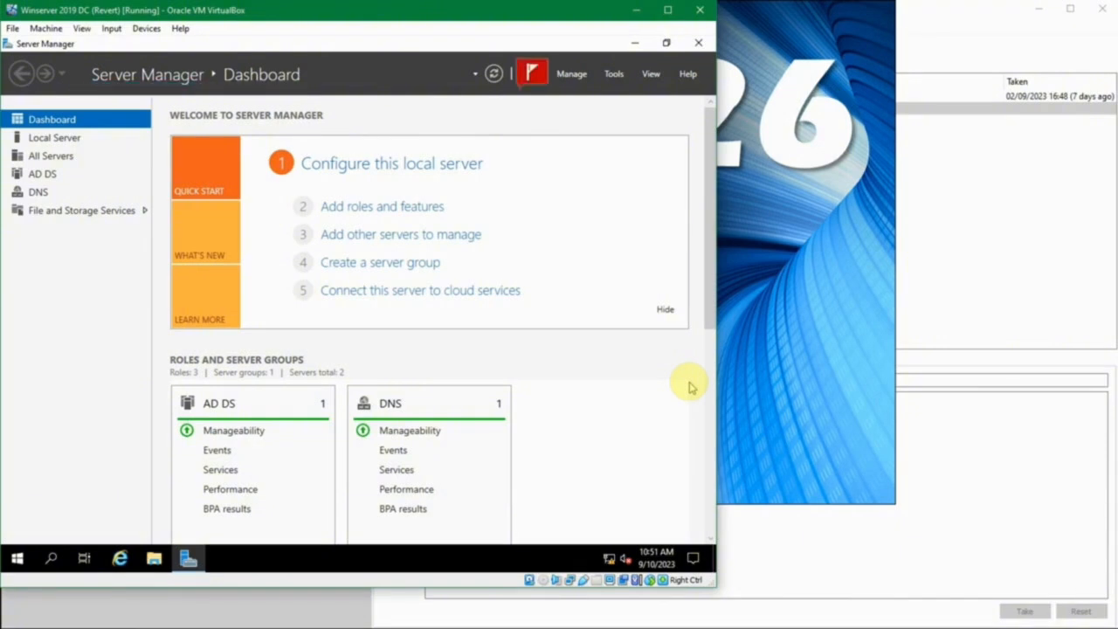
left_click(530, 73)
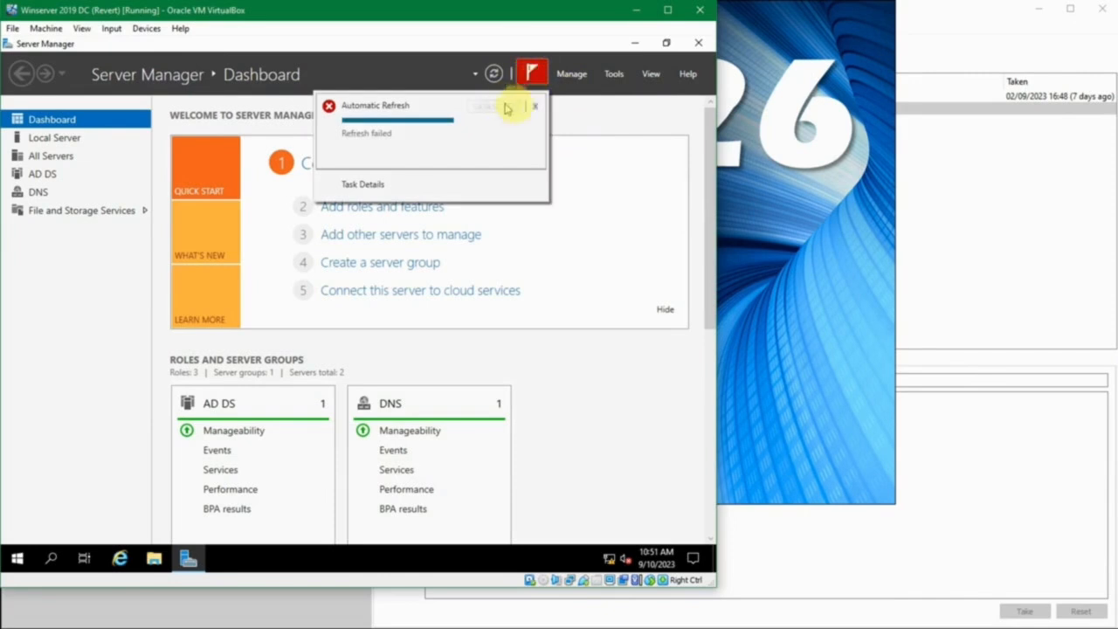
left_click(534, 105)
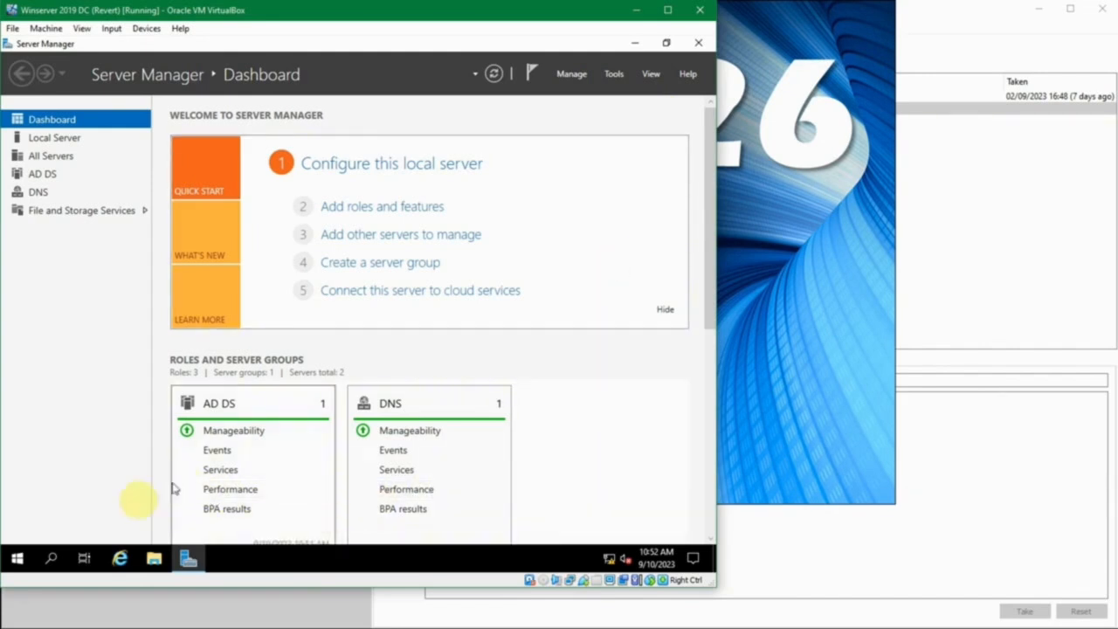
Launch Notepad and a Command Prompt by running notepad and cmd
key("super+r")
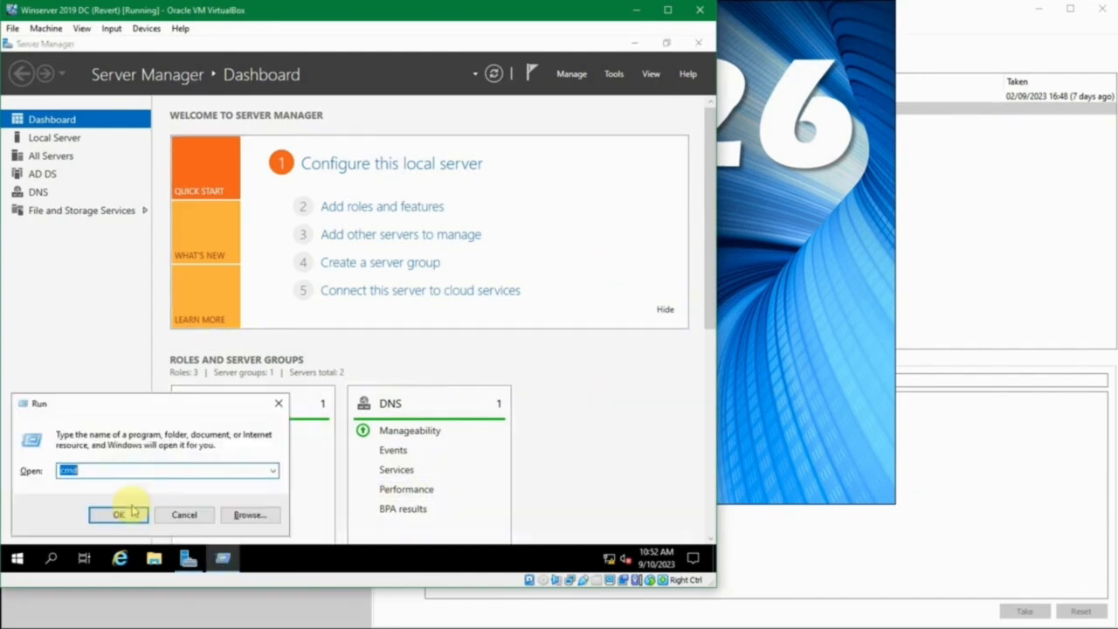
type("notepad")
left_click(131, 509)
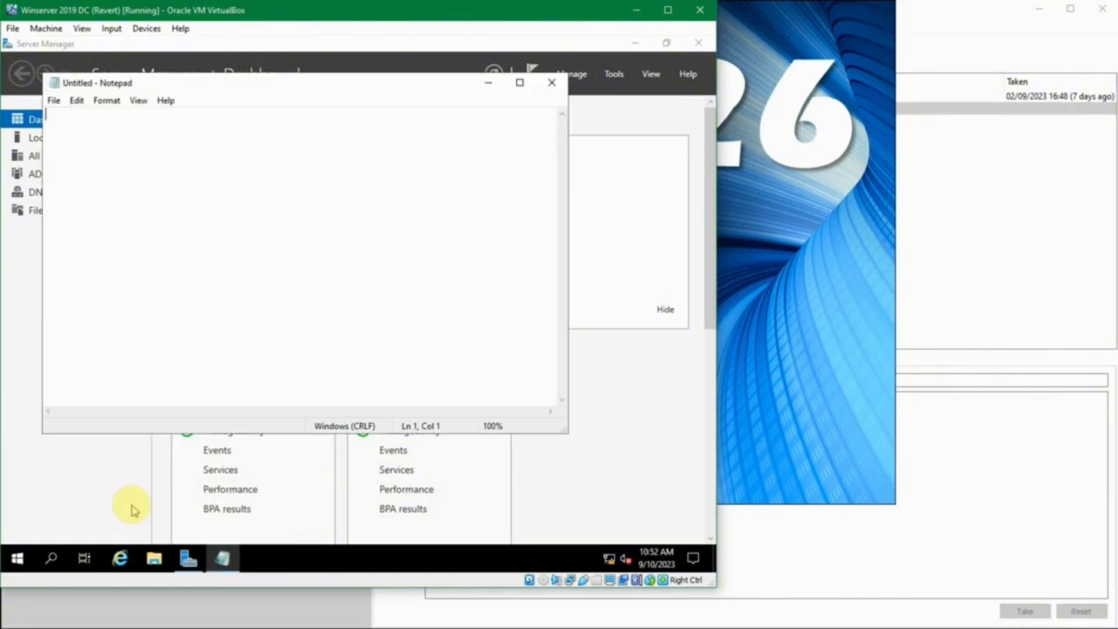
key("super+r")
type("cmd")
left_click(131, 509)
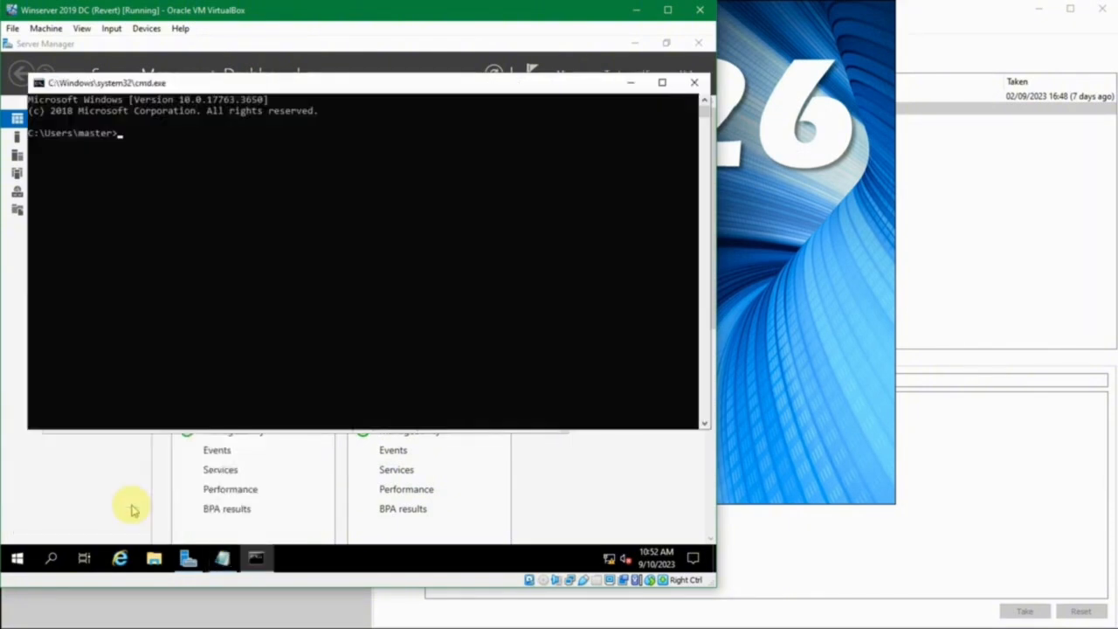
Display the help of the shutdown command with shutdown /? at the command prompt
type("shutdown ")
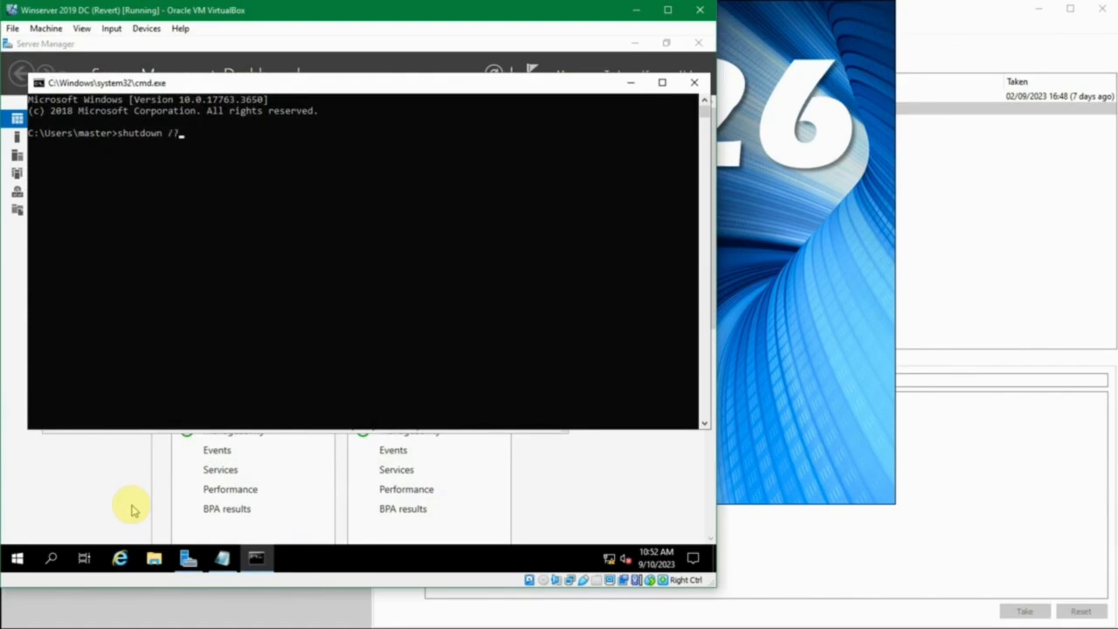
type("/?")
key("Return")
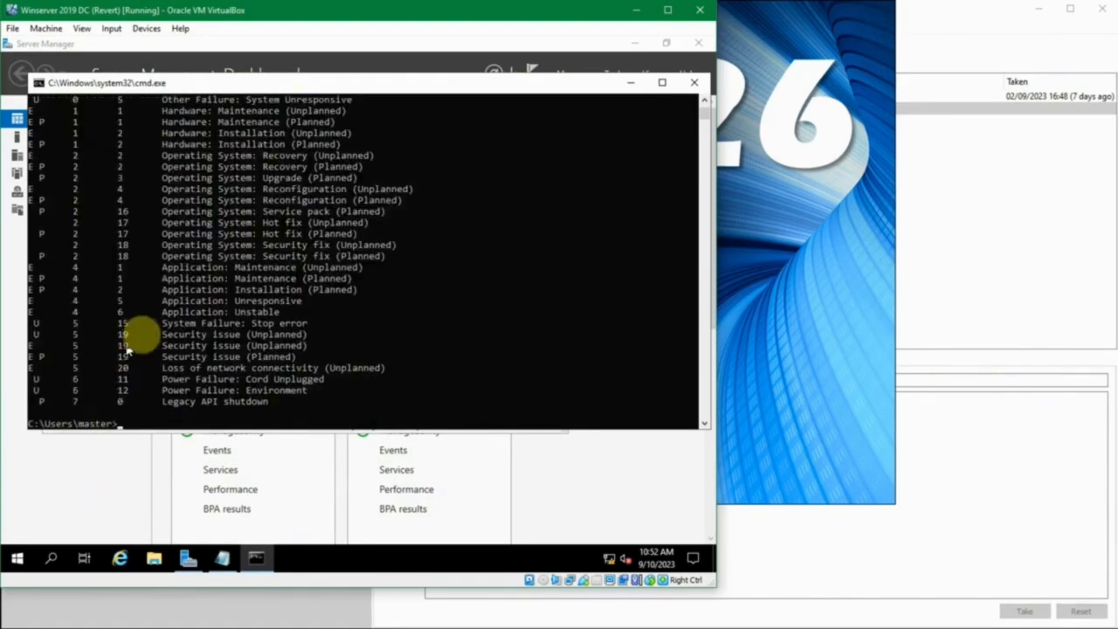
Examine the options in the shutdown help, especially the /r option for a full shutdown and restart
scroll(144, 336, "up", 12)
scroll(144, 336, "up", 8)
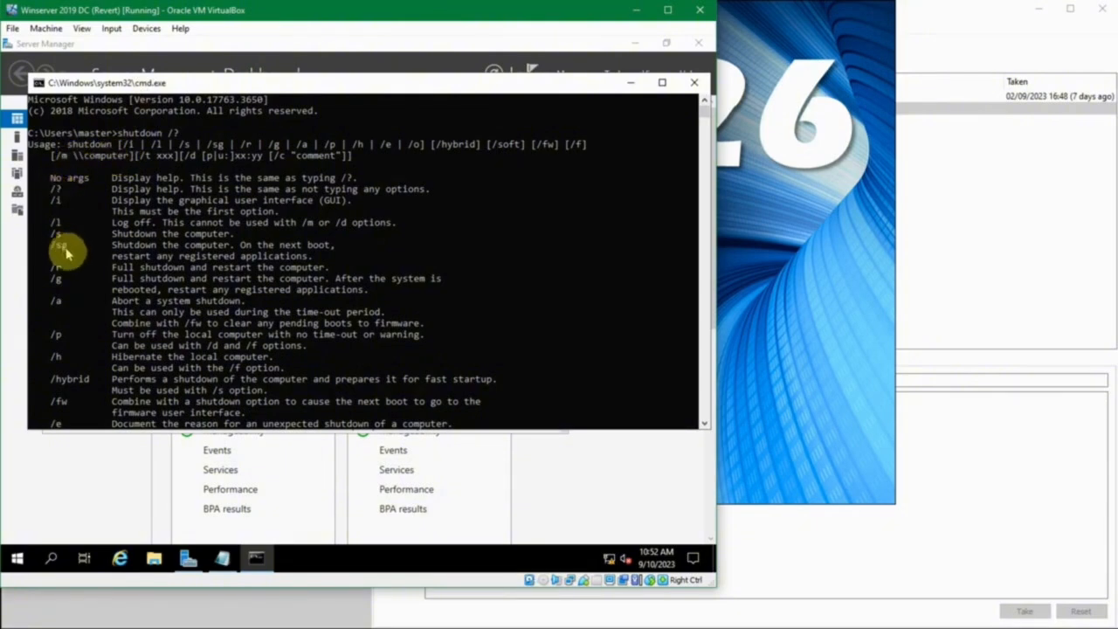
scroll(75, 278, "down", 1)
scroll(75, 280, "down", 4)
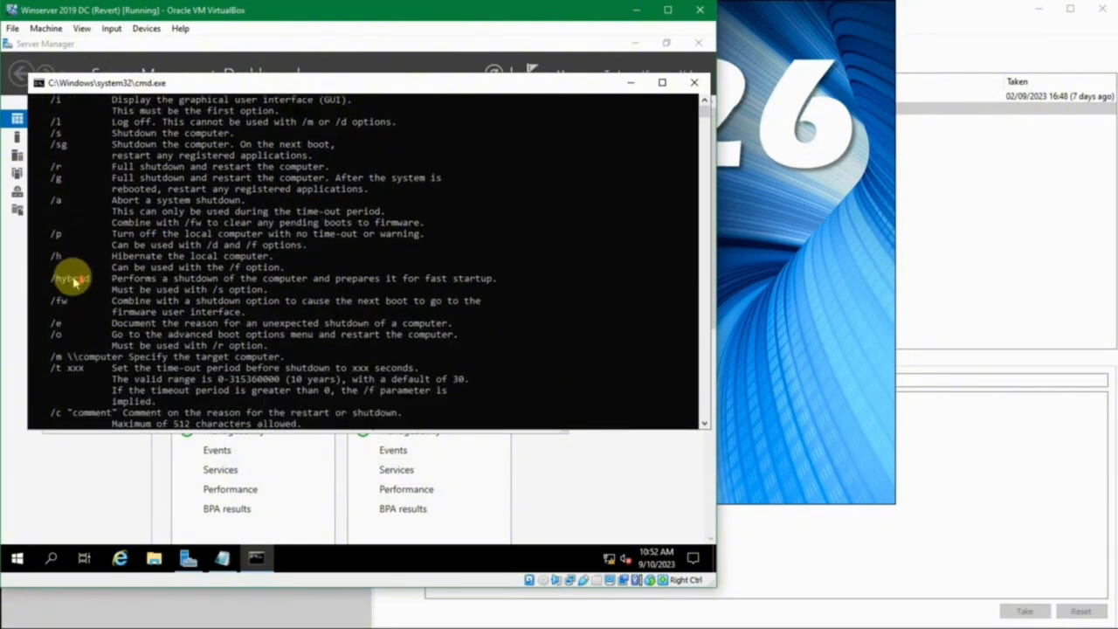
scroll(75, 281, "down", 2)
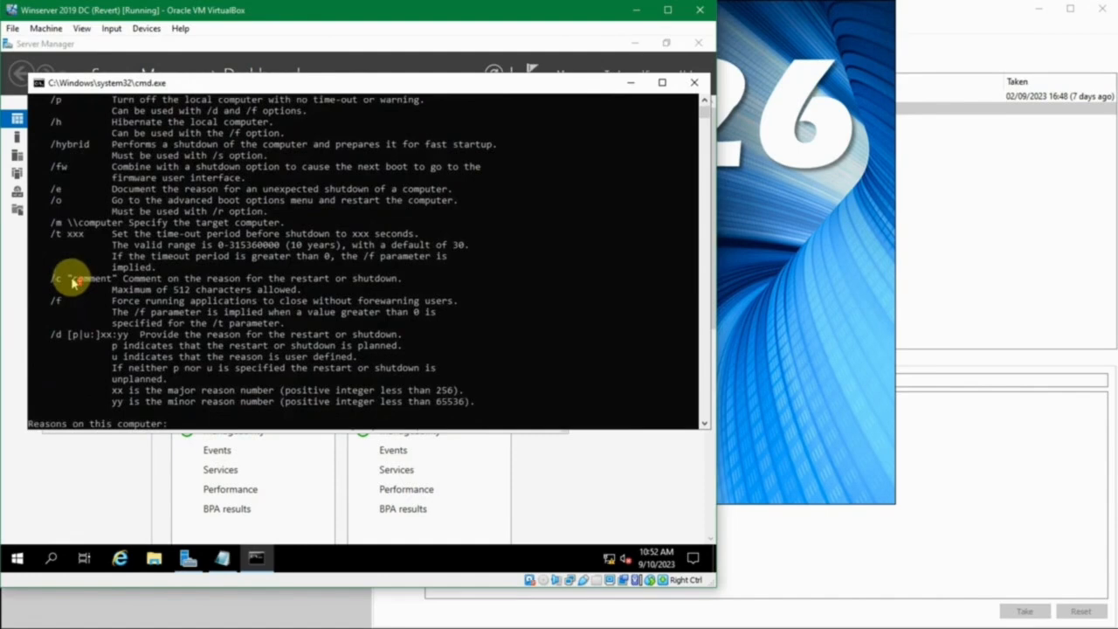
scroll(74, 281, "up", 6)
scroll(75, 281, "up", 1)
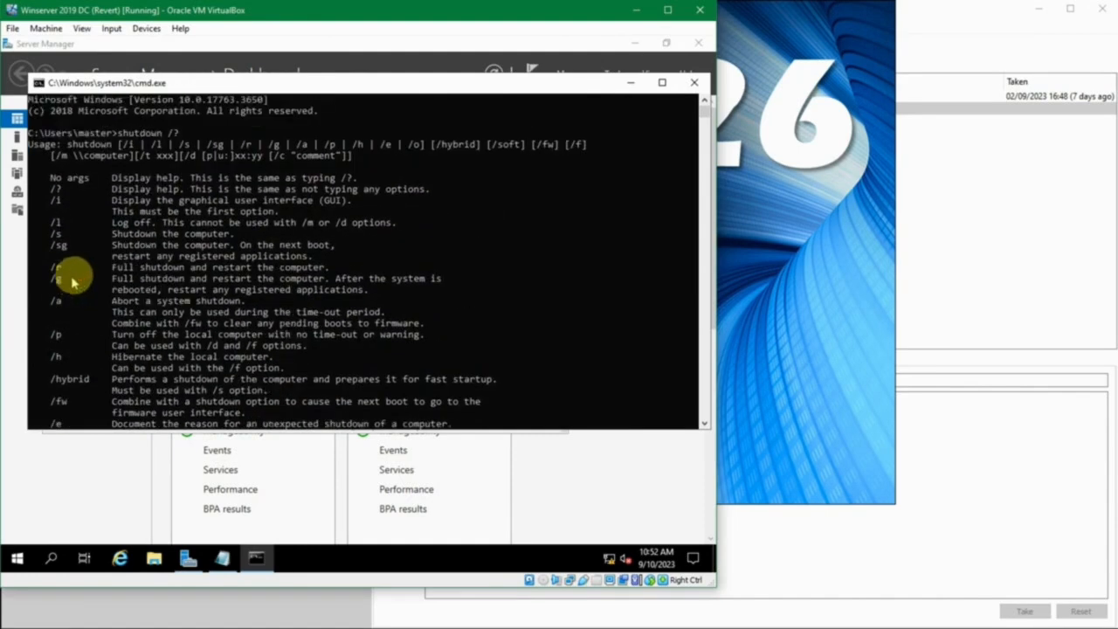
scroll(116, 259, "down", 1)
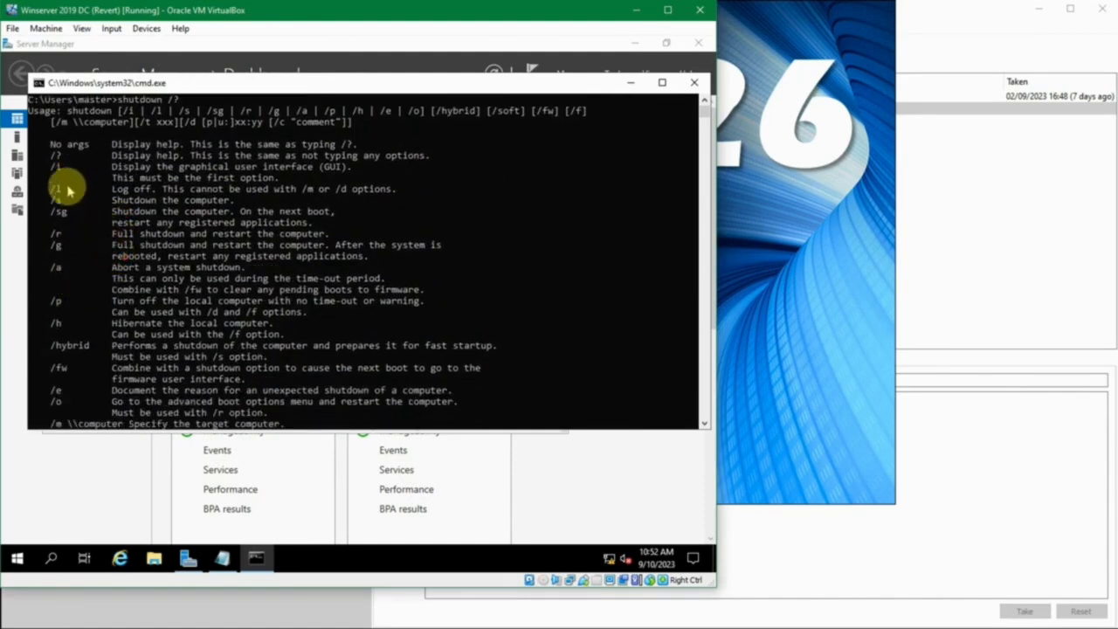
left_click_drag(139, 233, 312, 234)
scroll(305, 226, "up", 1)
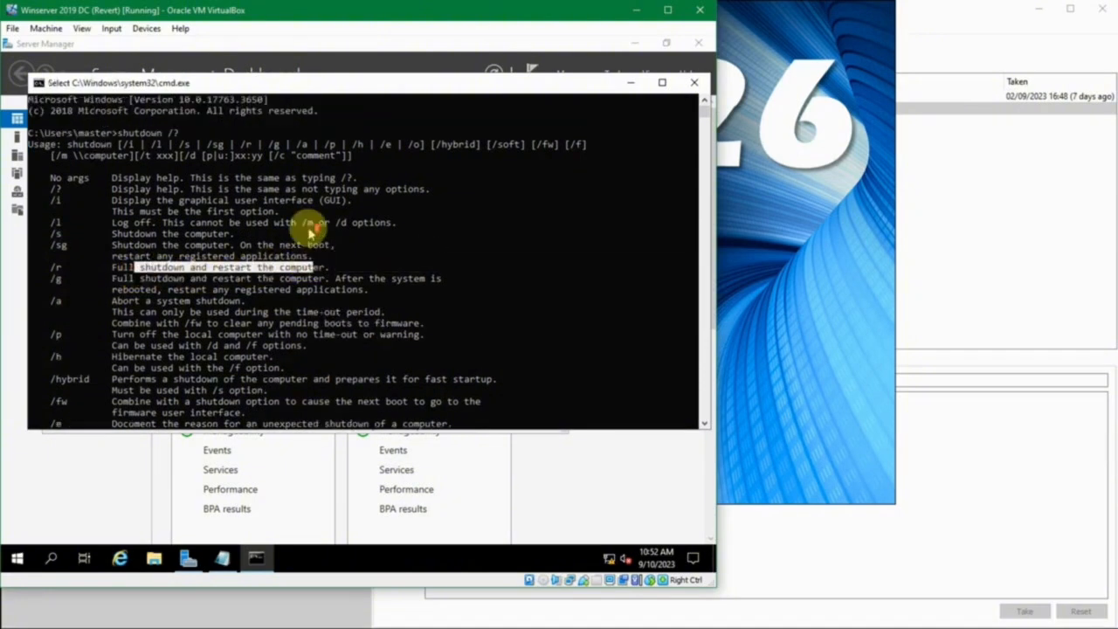
left_click(199, 133)
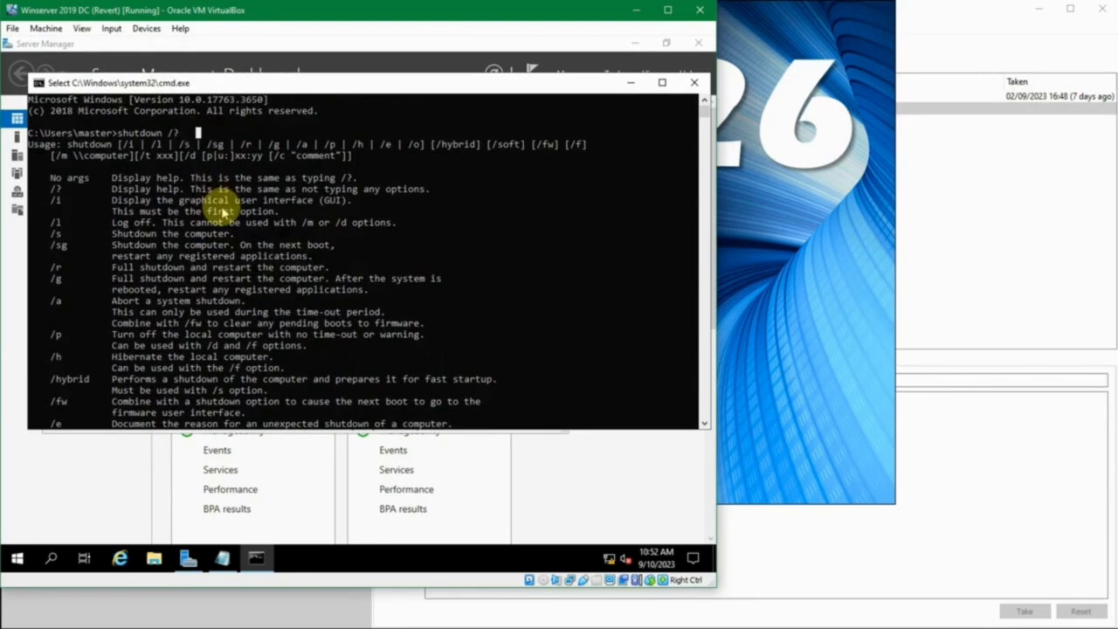
Compose shutdown -r -t 10 at the command prompt without running it, checking the /t time-out option in the help
key("Up")
key("BackSpace")
key("BackSpace")
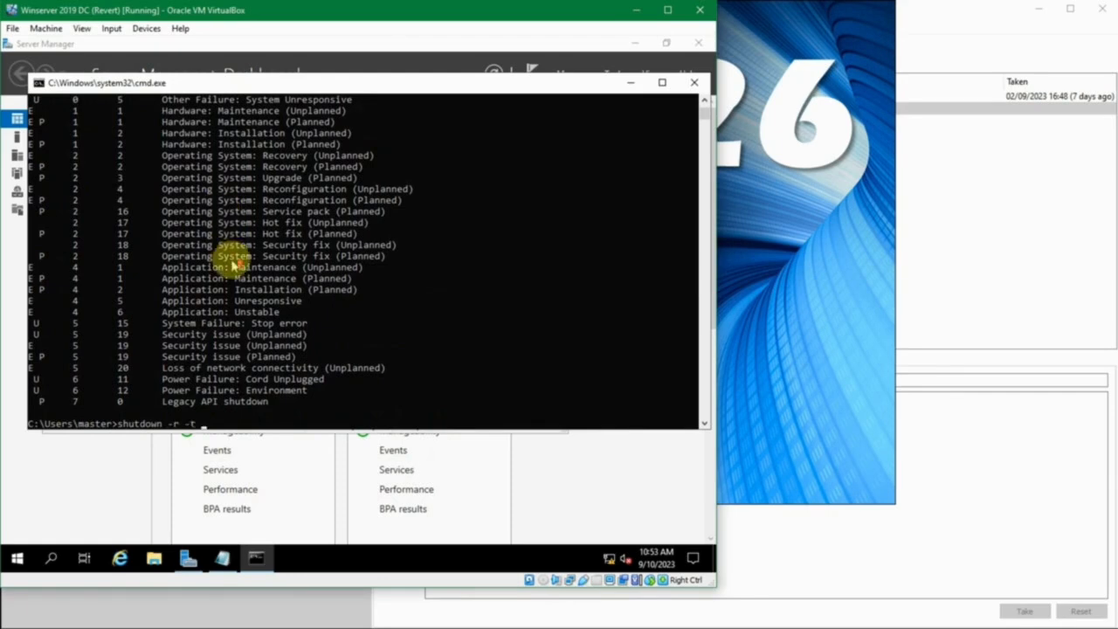
scroll(234, 265, "up", 15)
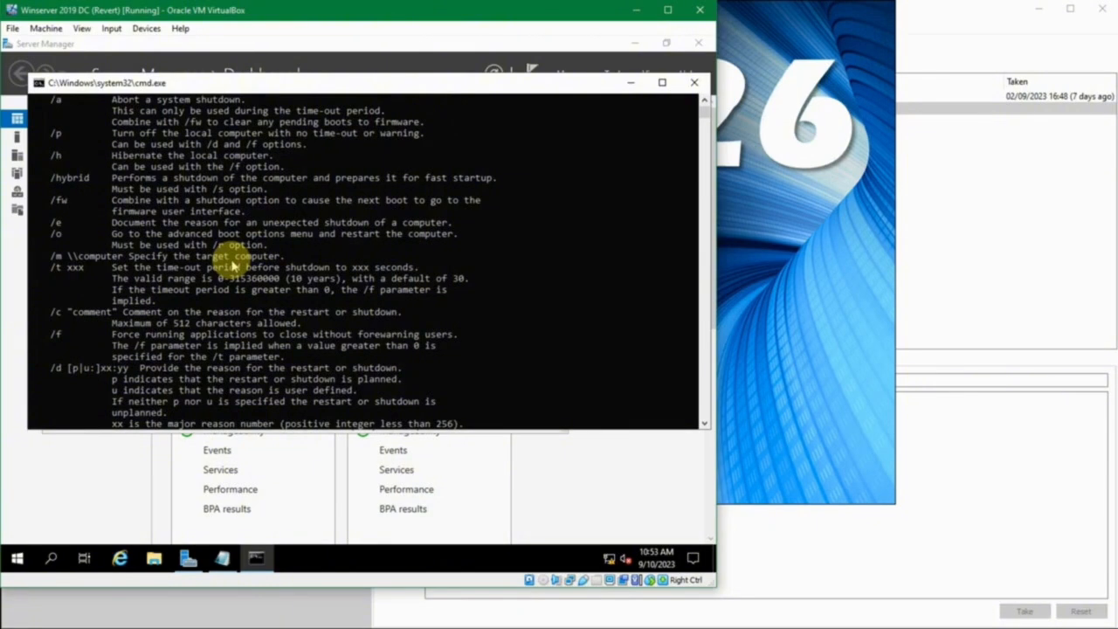
scroll(234, 265, "up", 5)
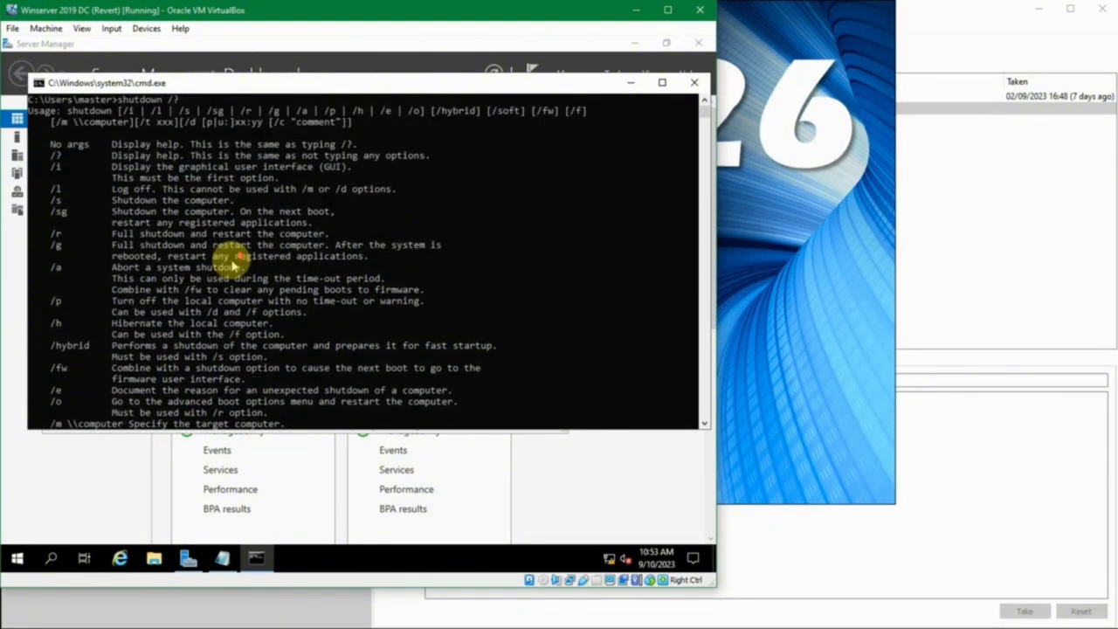
scroll(234, 265, "down", 2)
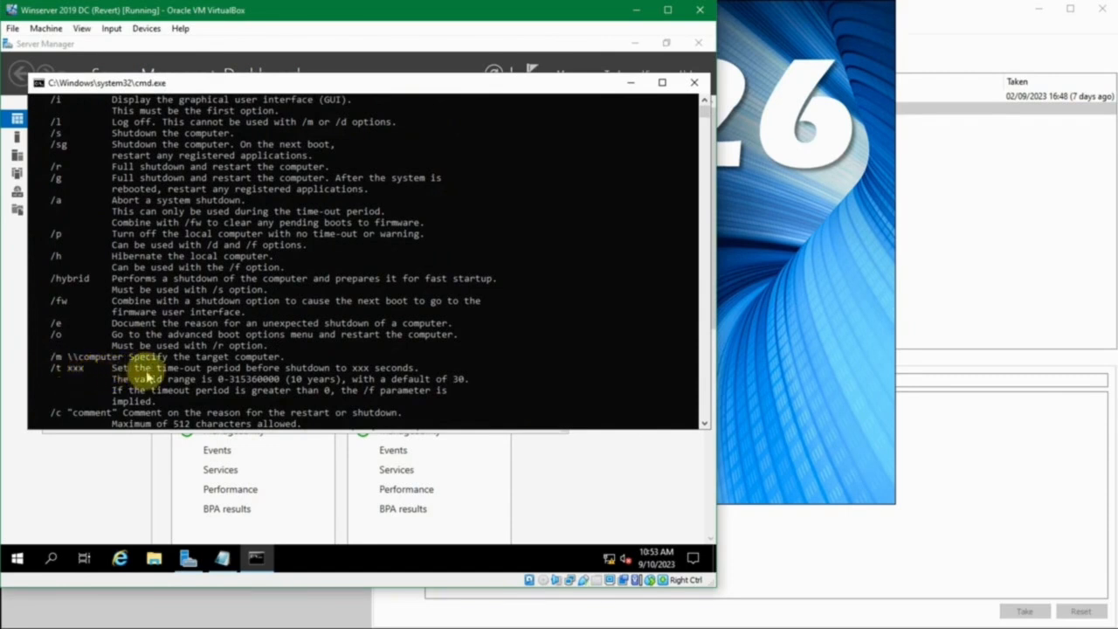
scroll(170, 371, "down", 6)
scroll(228, 358, "down", 12)
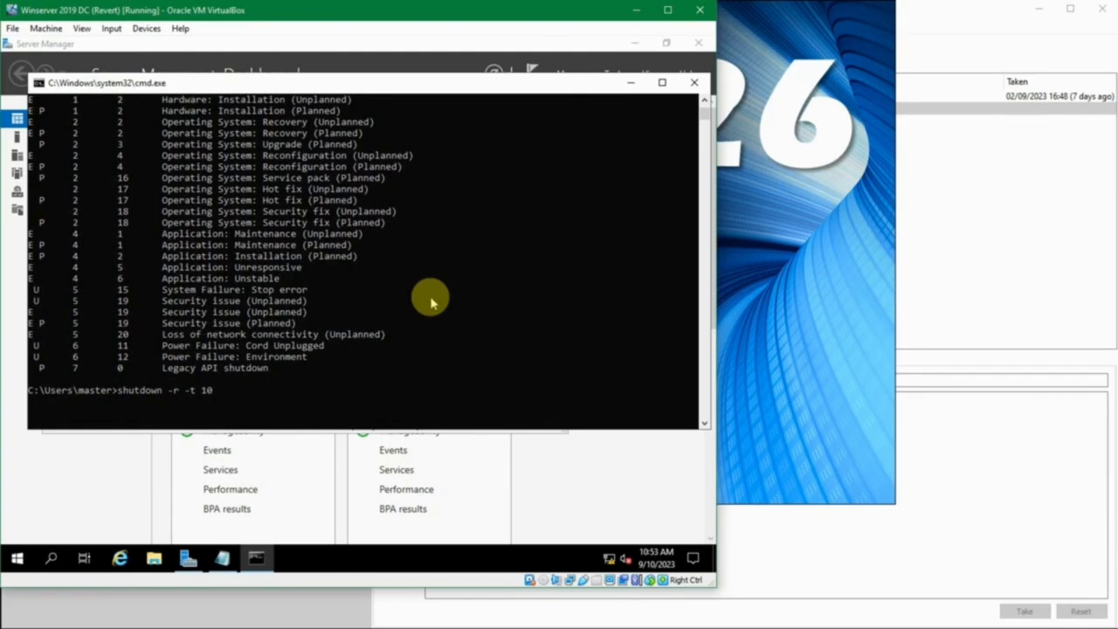
key("BackSpace")
key("BackSpace")
key("BackSpace")
key("BackSpace")
key("BackSpace")
key("BackSpace")
key("BackSpace")
key("BackSpace")
key("BackSpace")
key("BackSpace")
key("BackSpace")
key("BackSpace")
key("BackSpace")
key("BackSpace")
key("BackSpace")
key("BackSpace")
Write the restart command shutdown -r -t 10 in the empty Notepad document
left_click(224, 556)
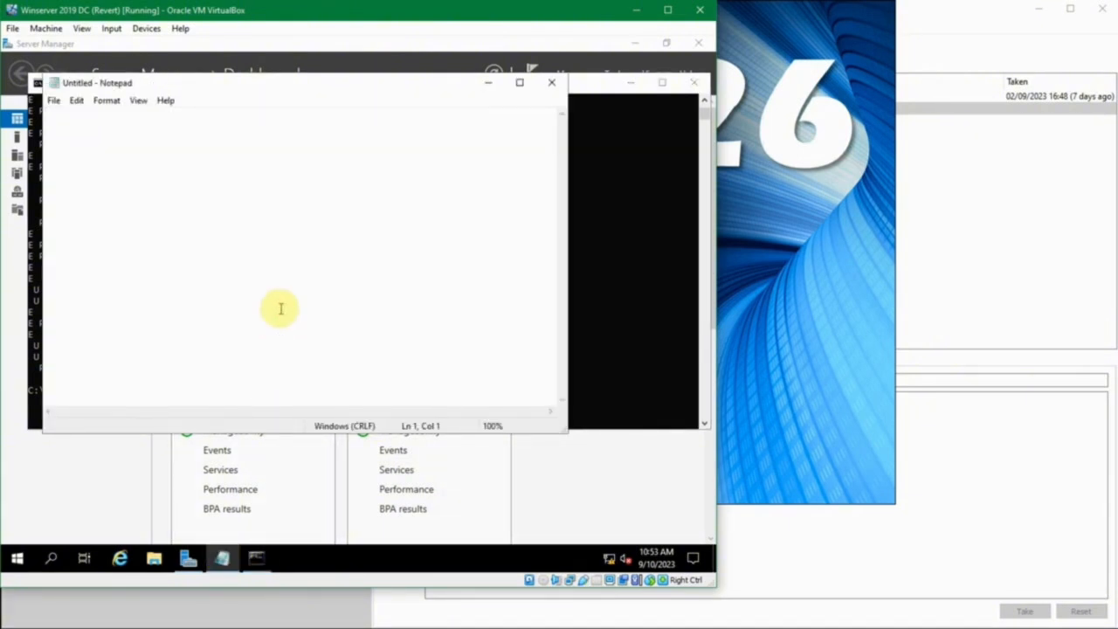
type("shutdown /")
key("BackSpace")
type("10")
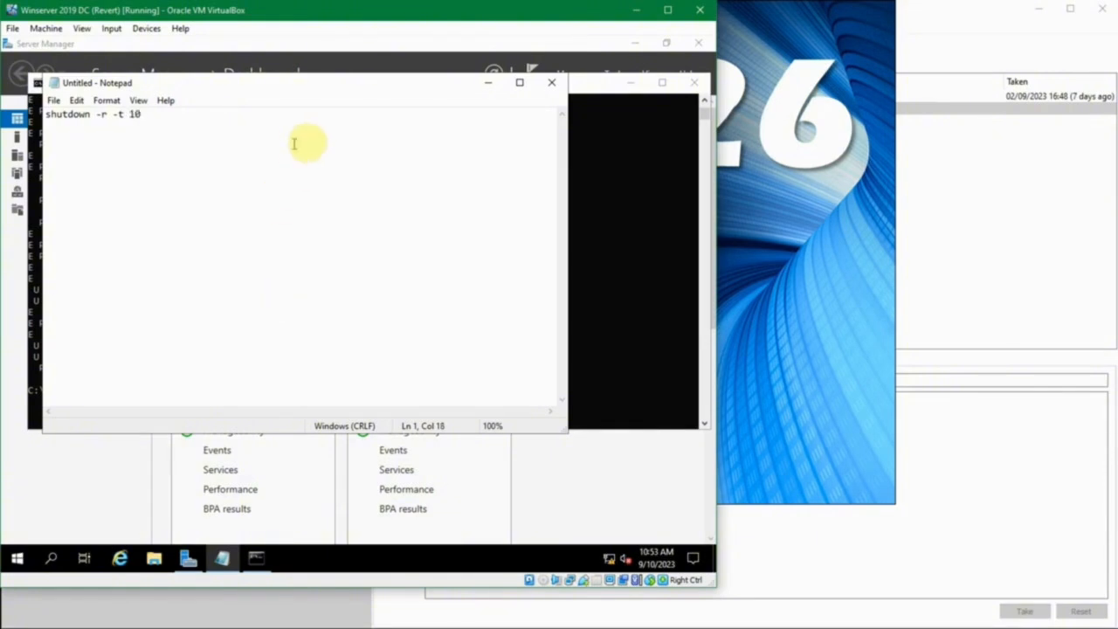
Save the Notepad document with the restart command to the Desktop as restart.txt
key("ctrl+s")
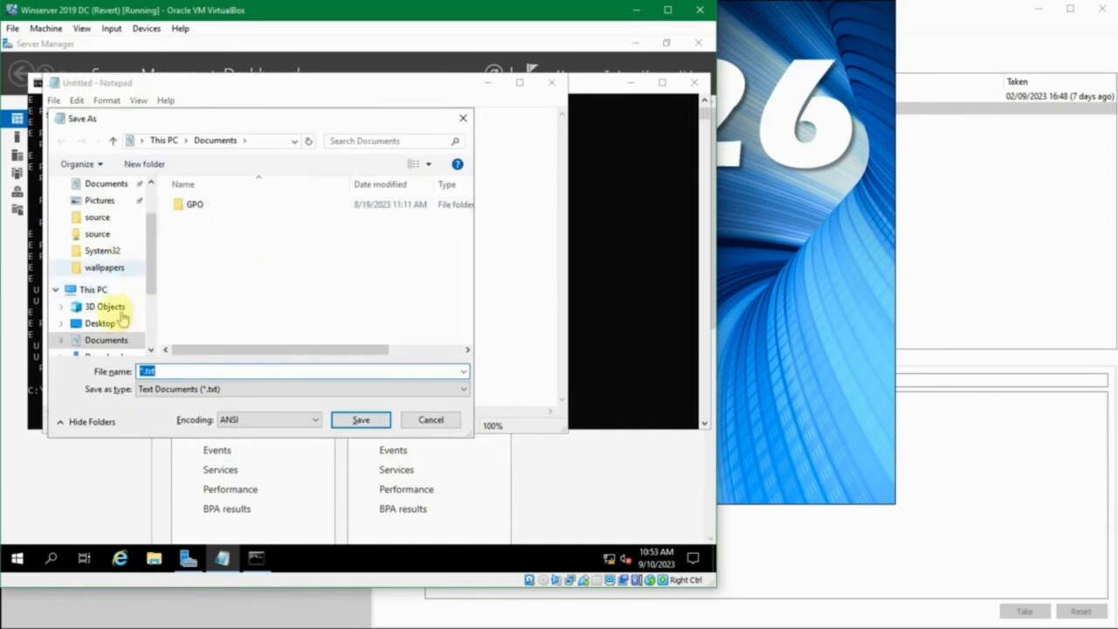
left_click(101, 324)
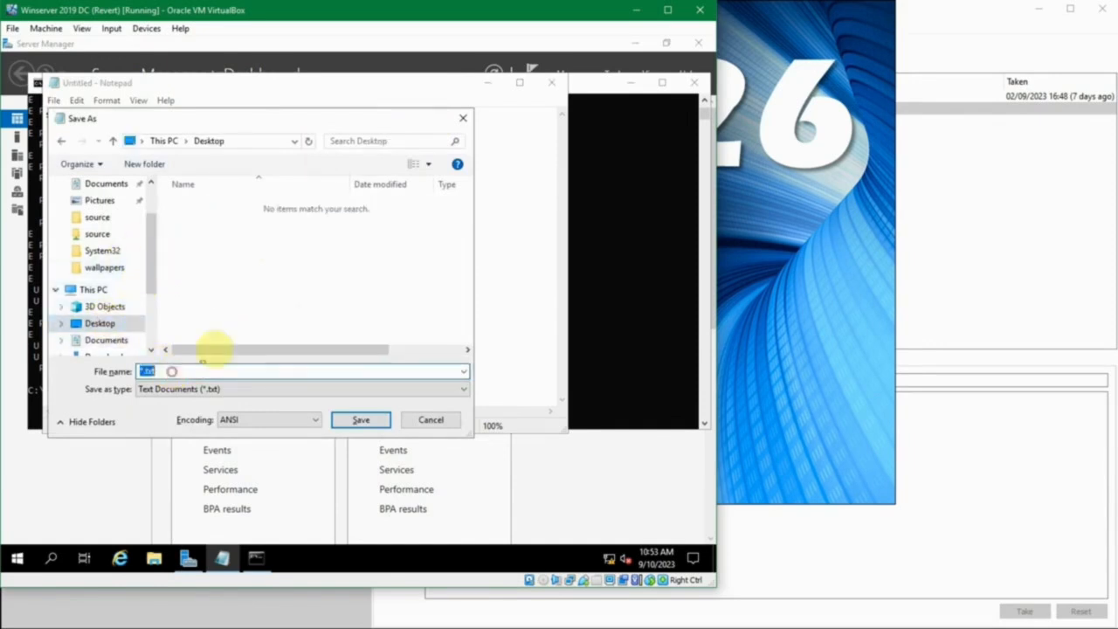
type("restart")
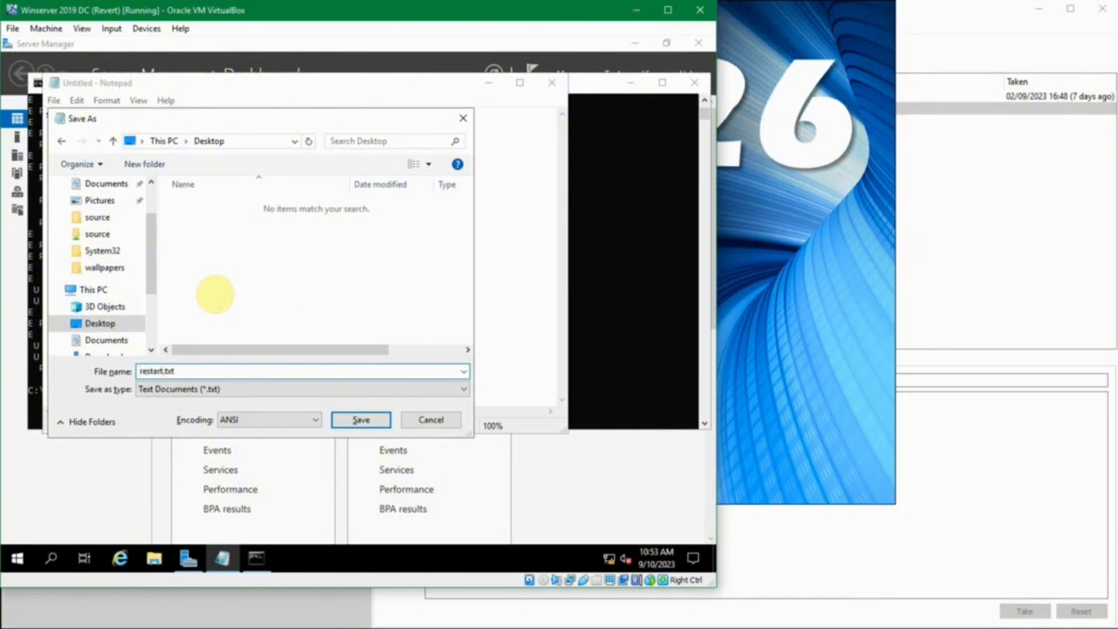
left_click(360, 420)
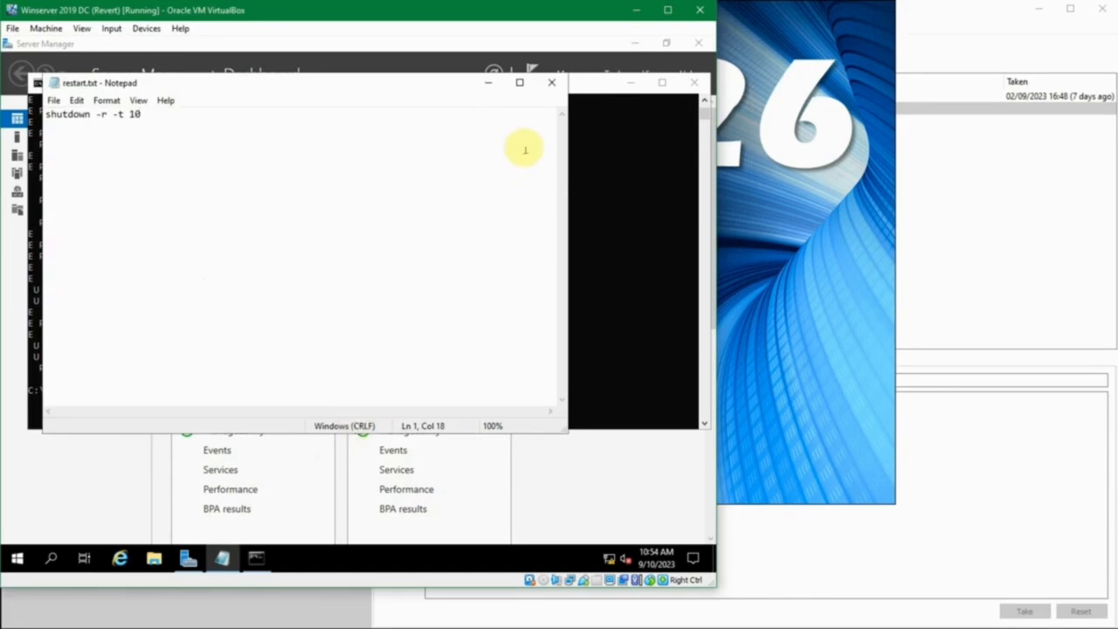
Close Notepad and the command prompt, and minimize Server Manager to reveal the desktop
left_click(550, 85)
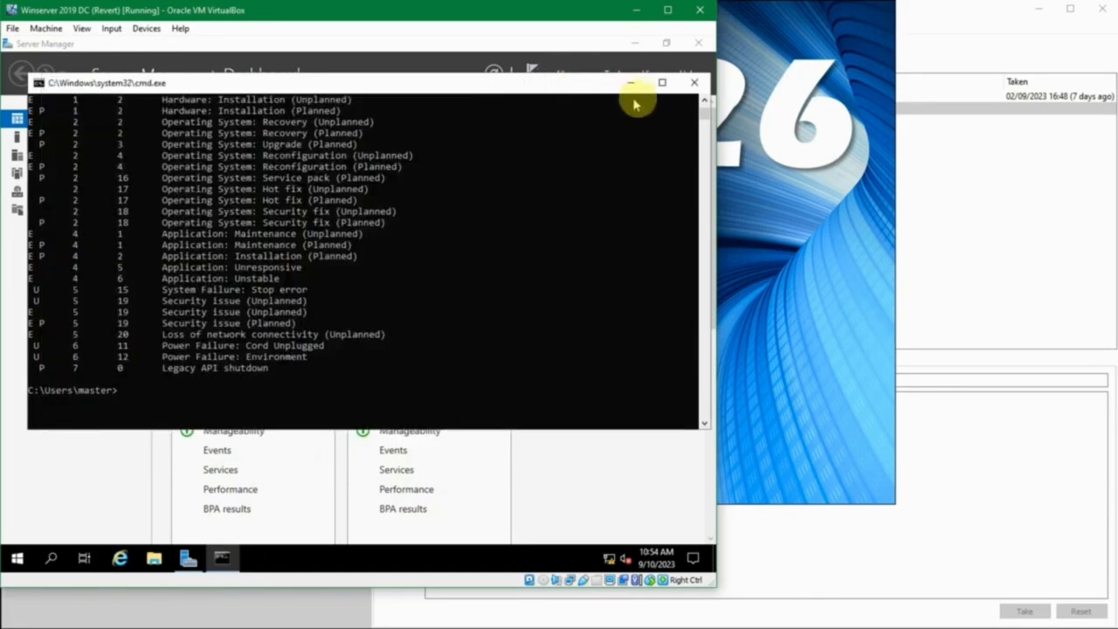
left_click(693, 82)
left_click(634, 43)
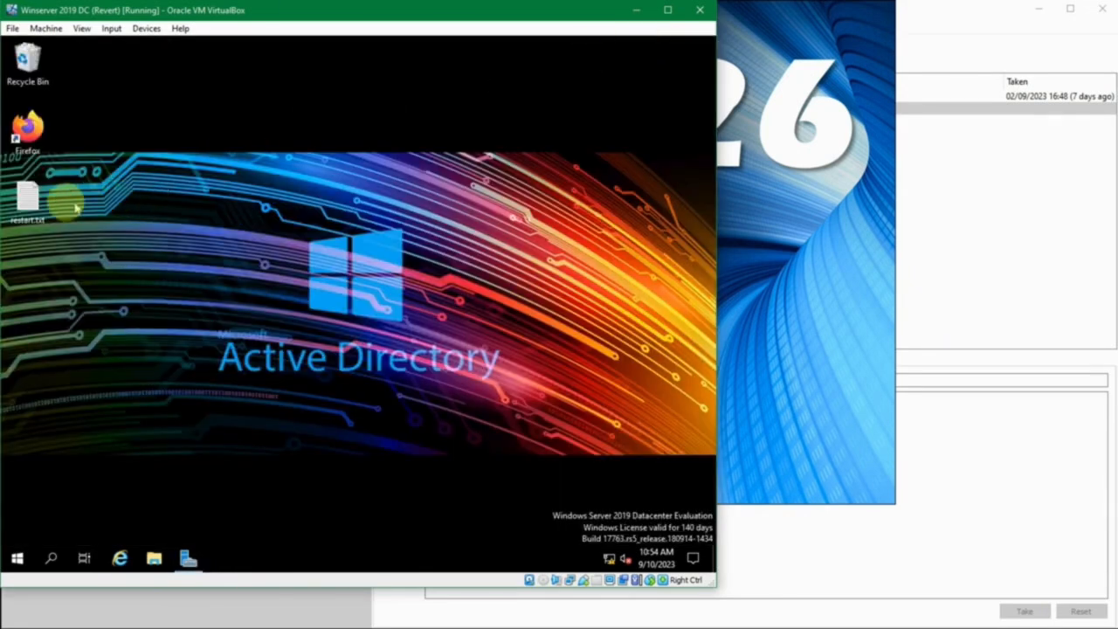
Rename the desktop file restart.txt to restart.bat, accepting the change of file extension
left_click(33, 209)
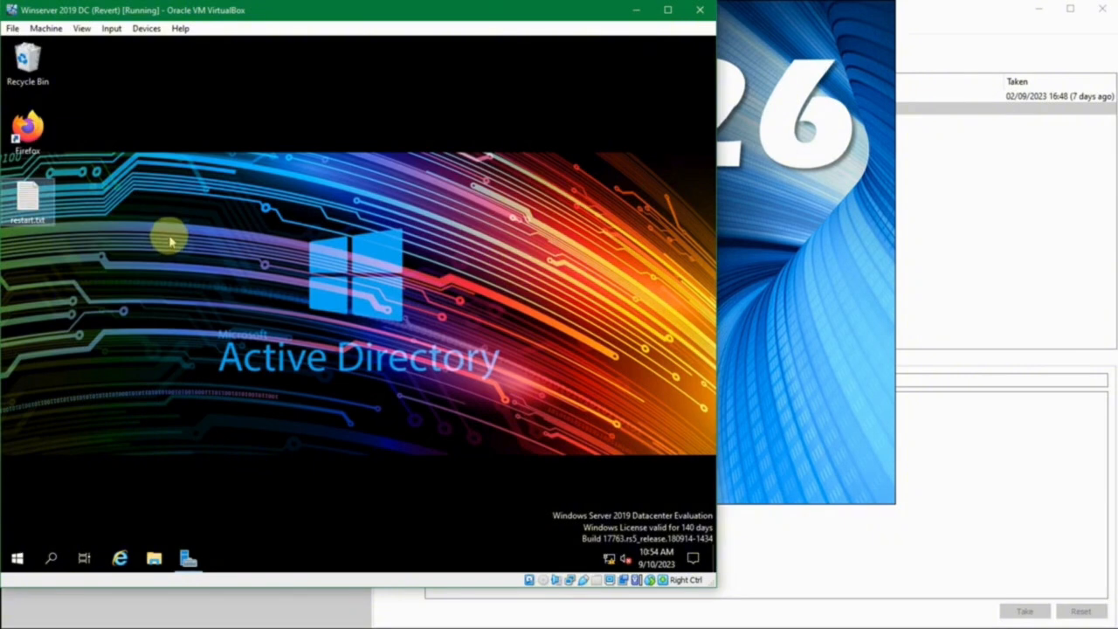
key("F2")
left_click(45, 222)
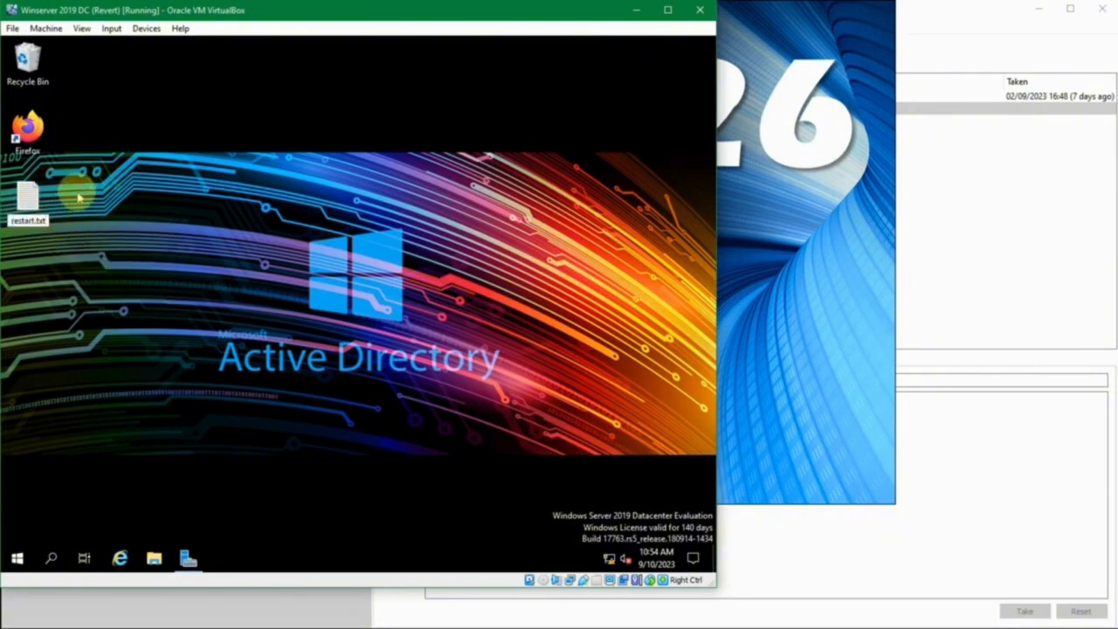
key("BackSpace")
key("BackSpace")
key("BackSpace")
key("BackSpace")
type(".bat")
key("Return")
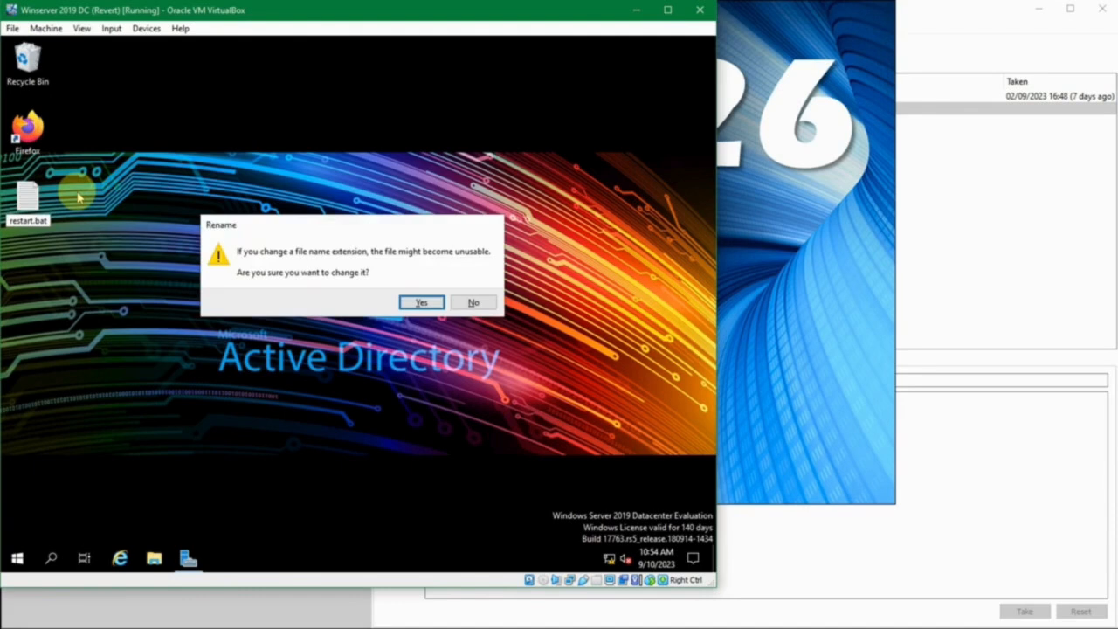
left_click(420, 303)
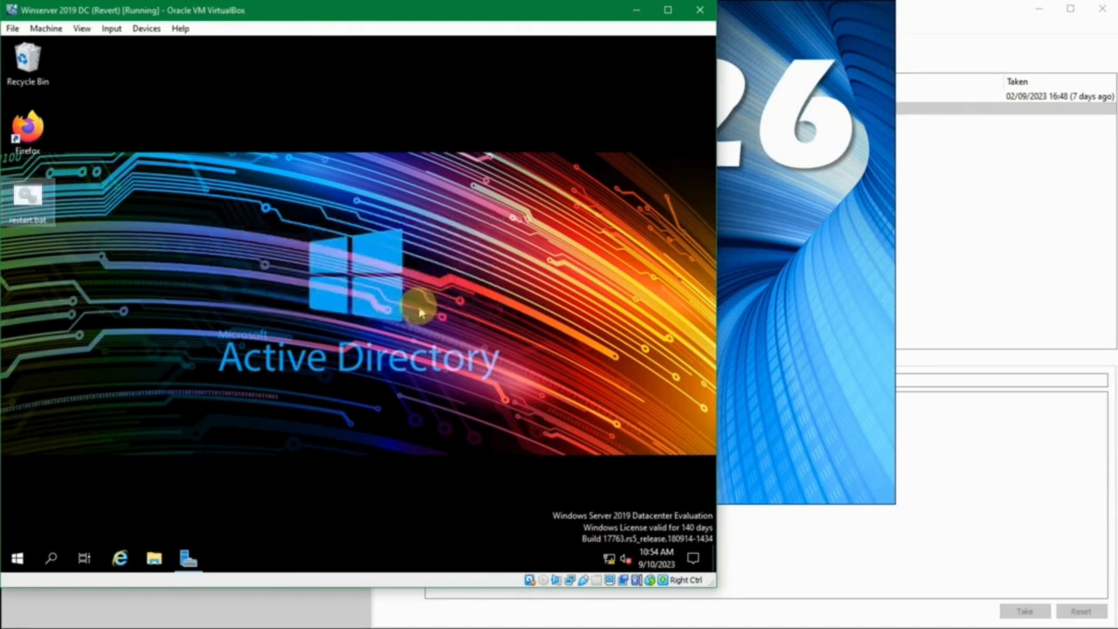
left_click(29, 216)
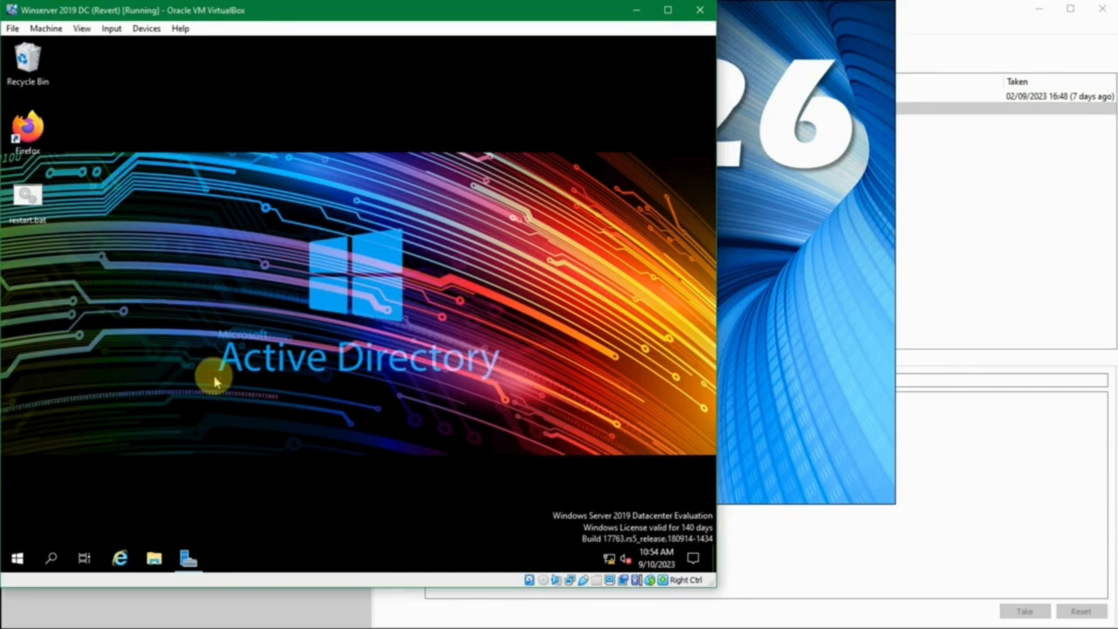
left_click(17, 558)
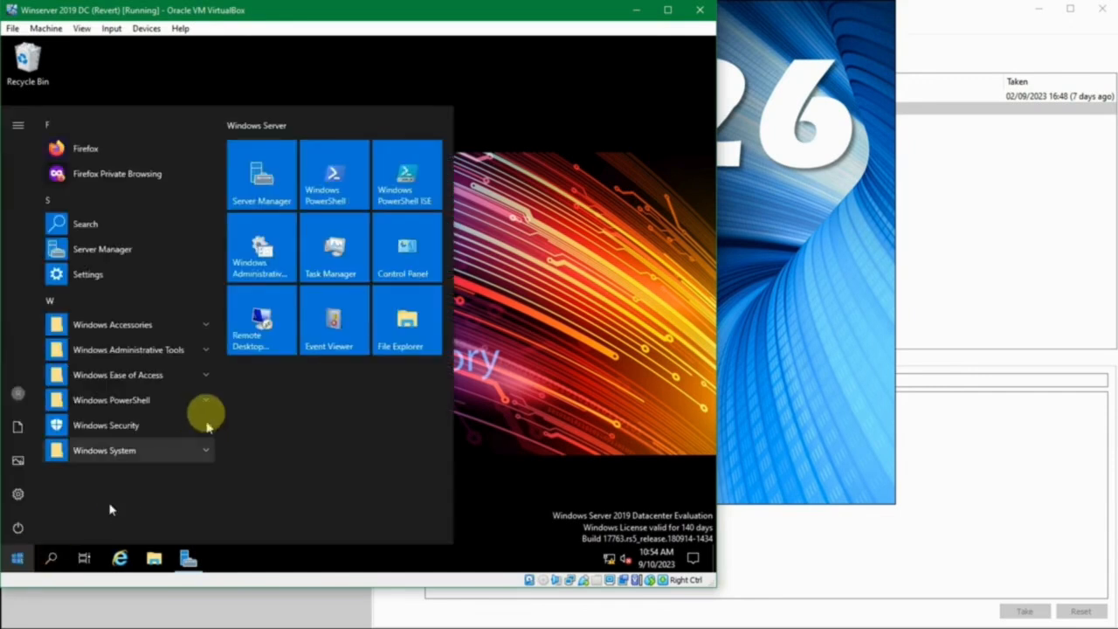
left_click(472, 295)
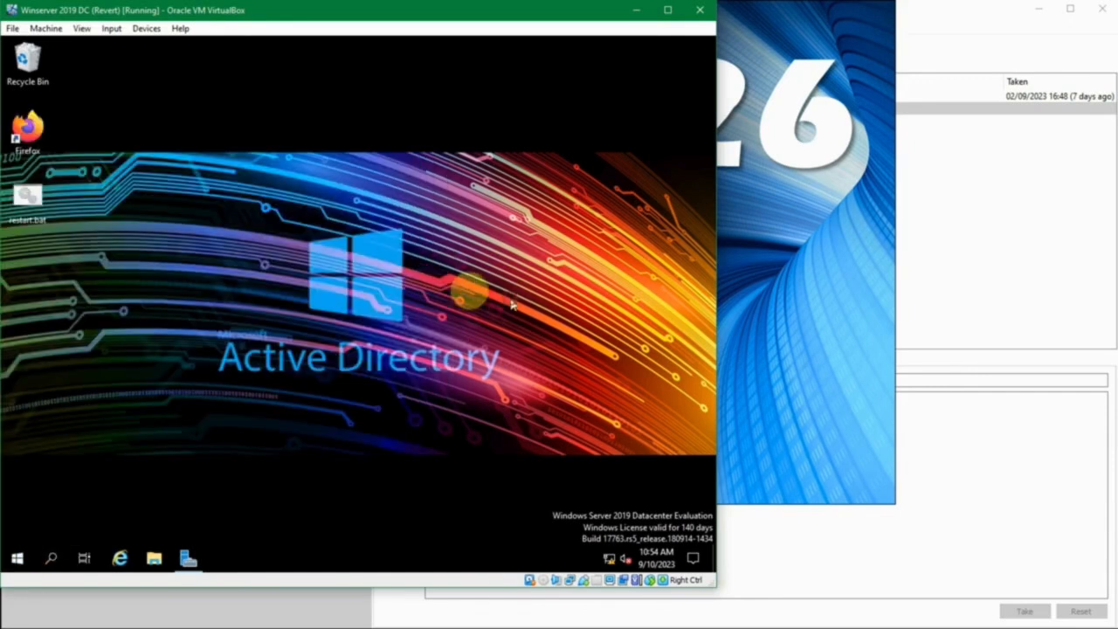
left_click(26, 213)
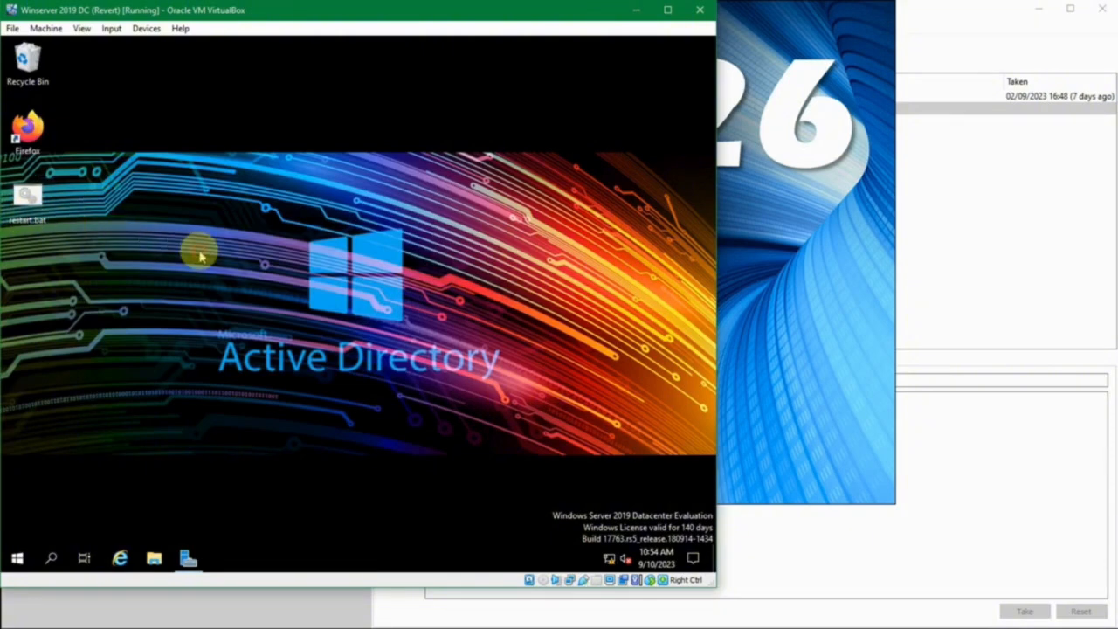
Open Task Scheduler, display the Admin folder of the Task Scheduler Library and widen the task list's Name column slightly
key("super")
type("task")
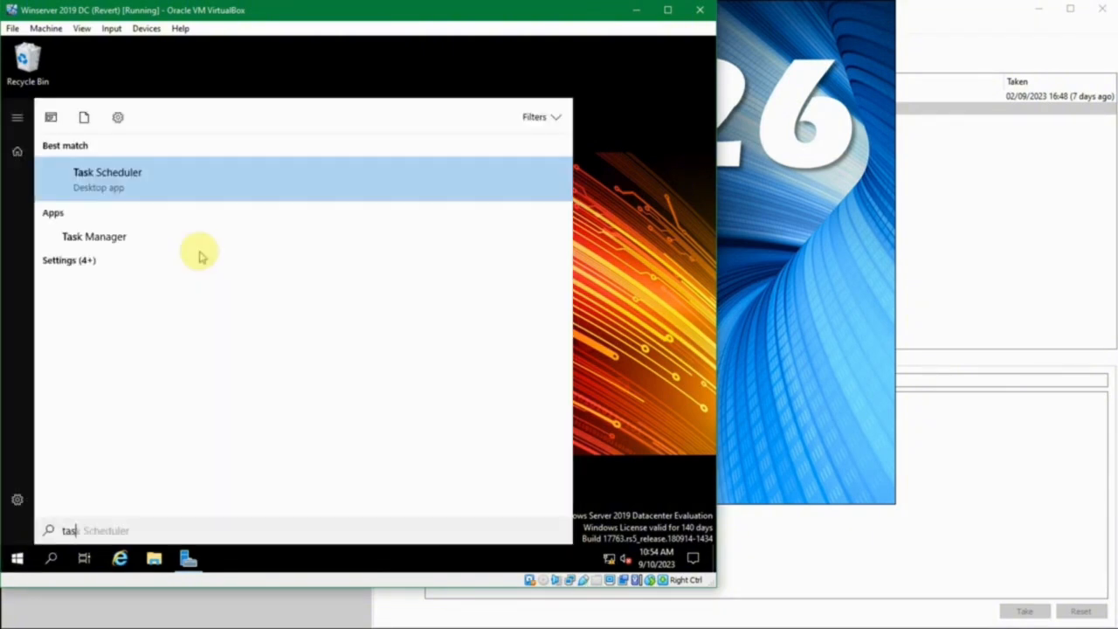
key("Return")
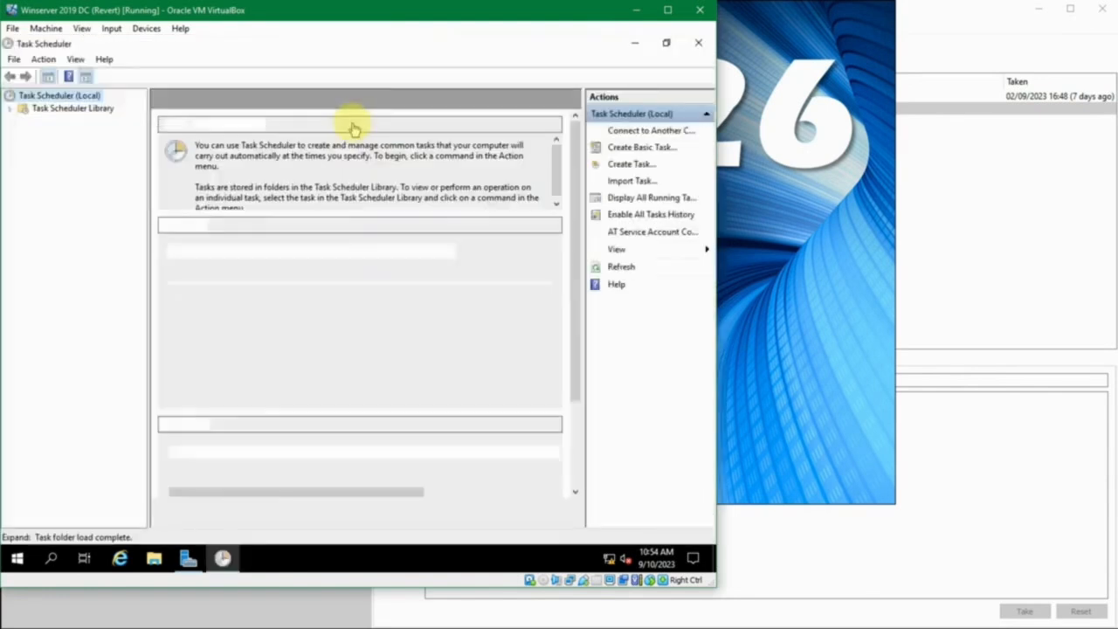
left_click(10, 109)
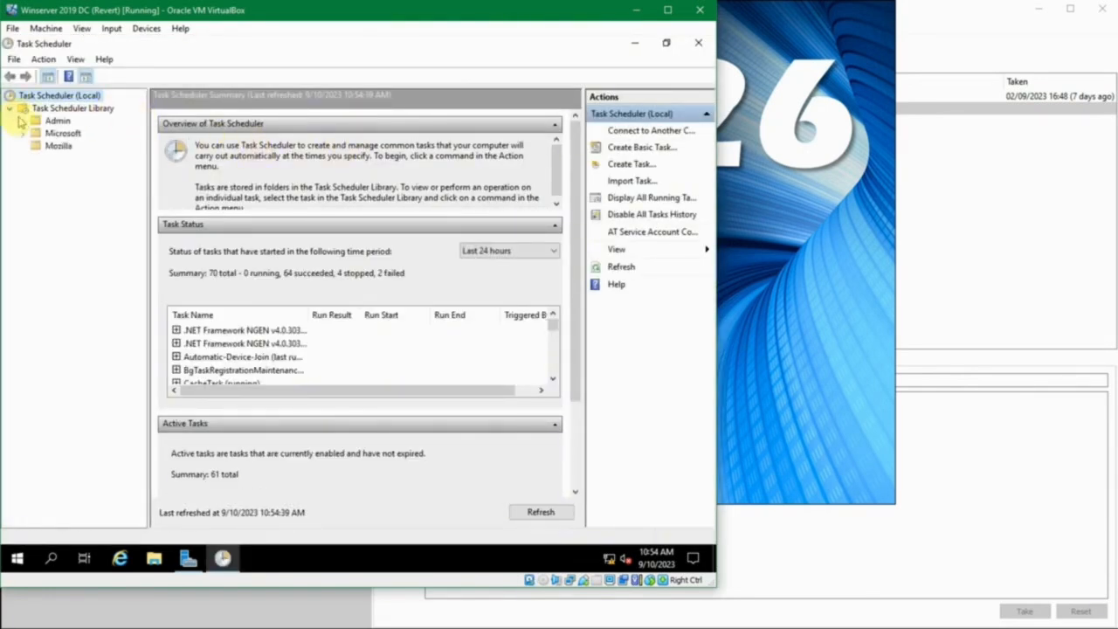
left_click(48, 122)
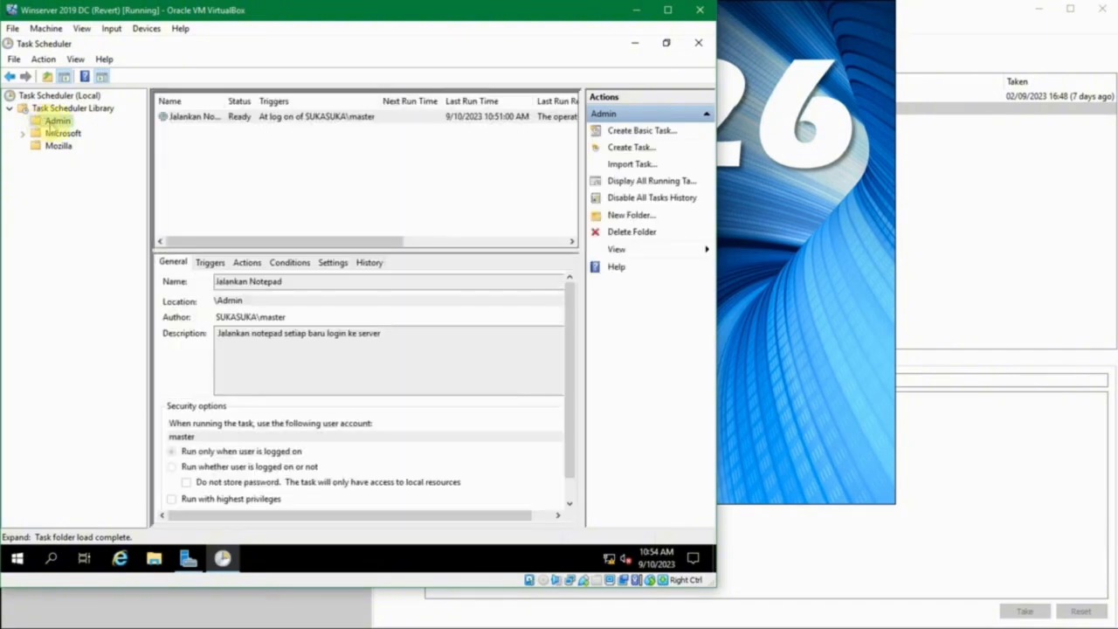
left_click(199, 145)
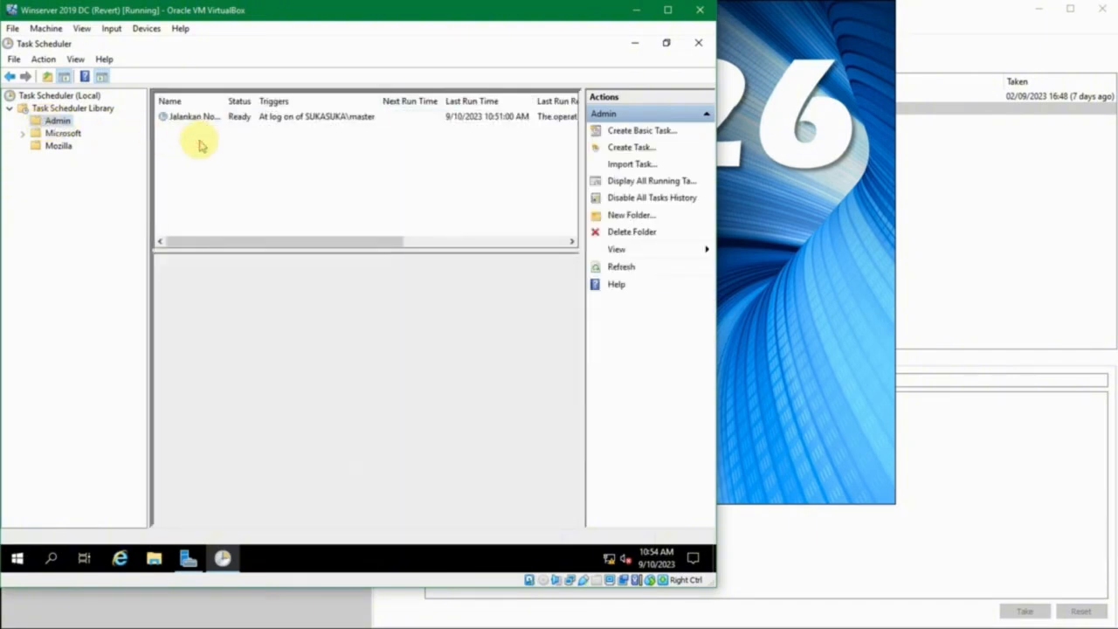
left_click_drag(225, 100, 236, 101)
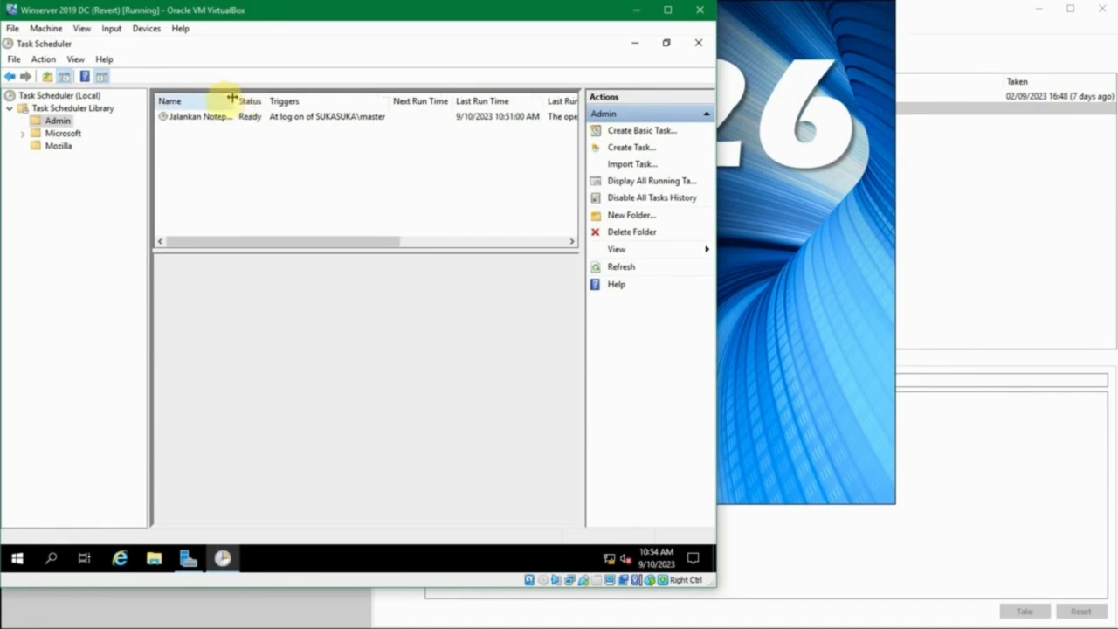
Start a new custom task in the Admin folder, named Restart Server with the description Restart terjadwal
right_click(186, 145)
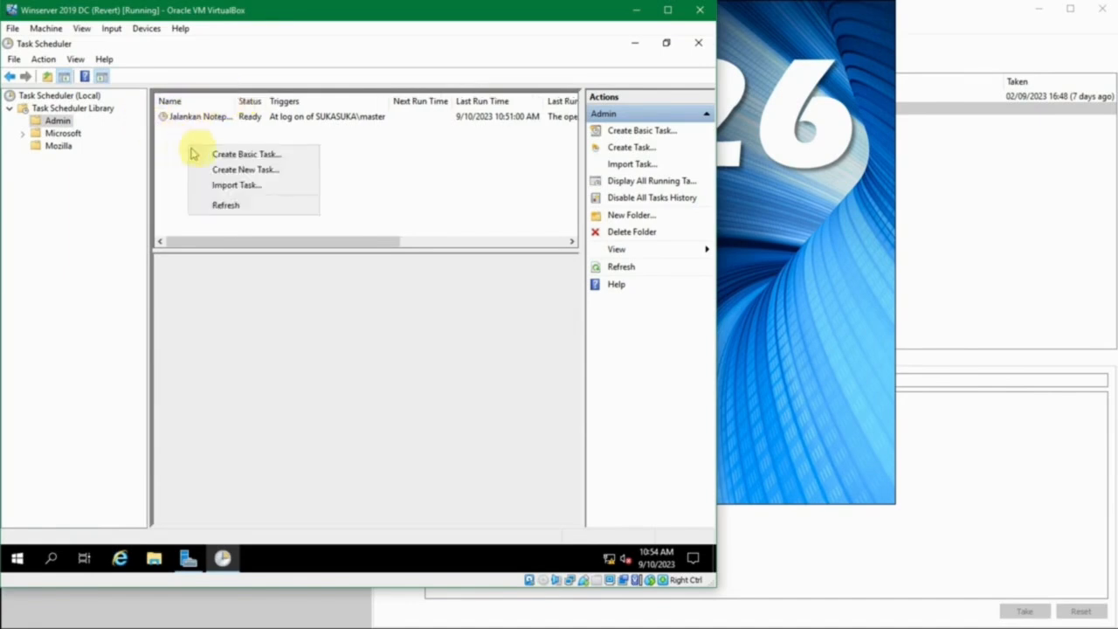
left_click(417, 164)
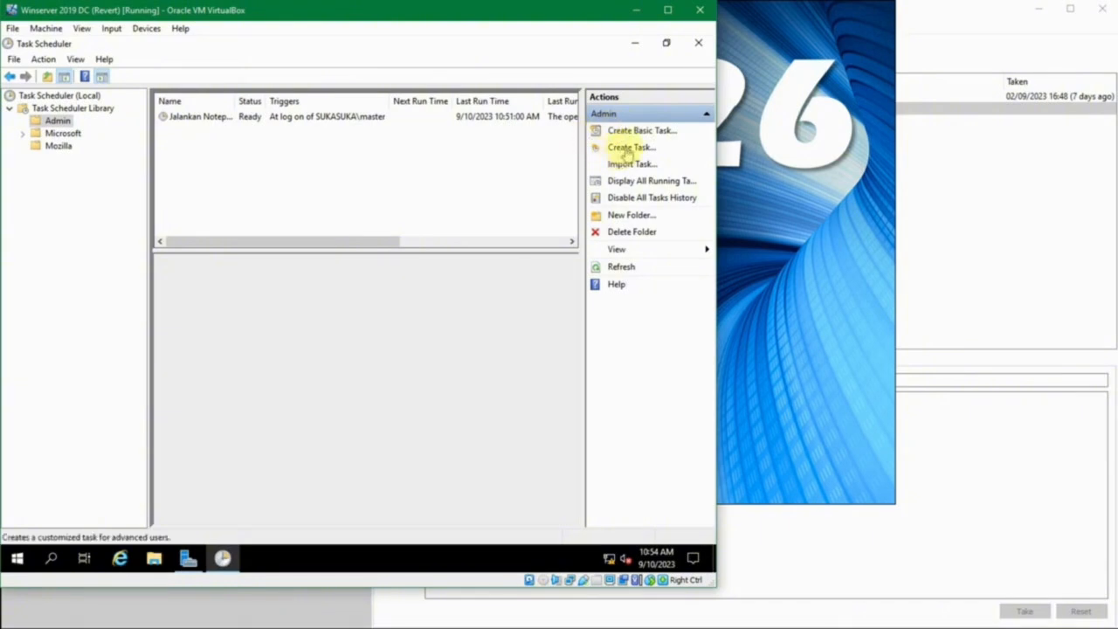
left_click(626, 151)
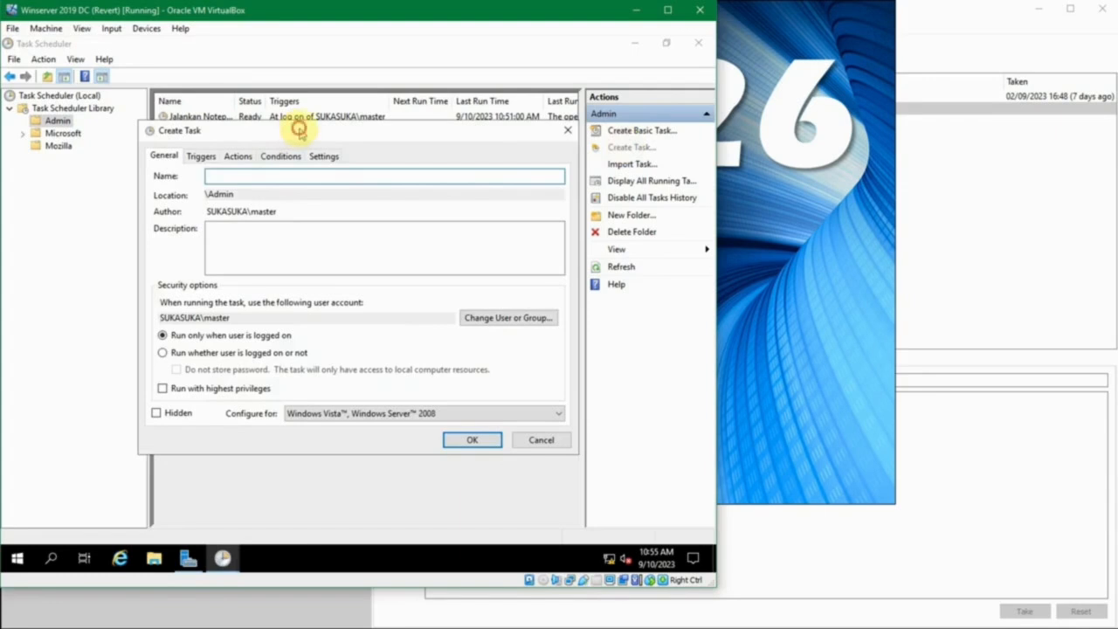
left_click_drag(299, 126, 270, 129)
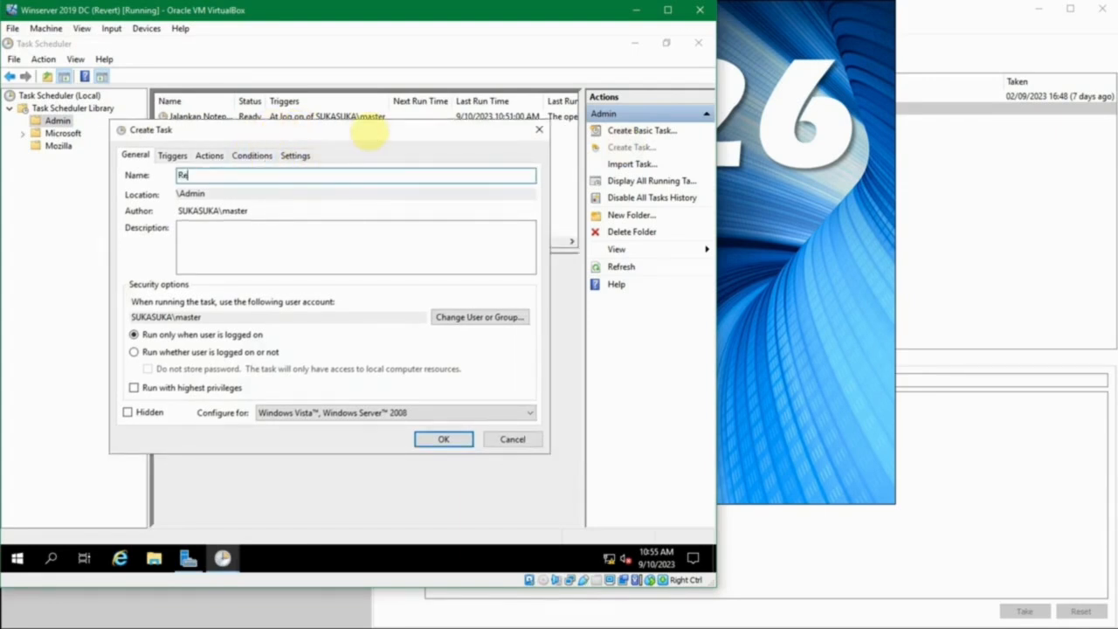
type("Restart Server")
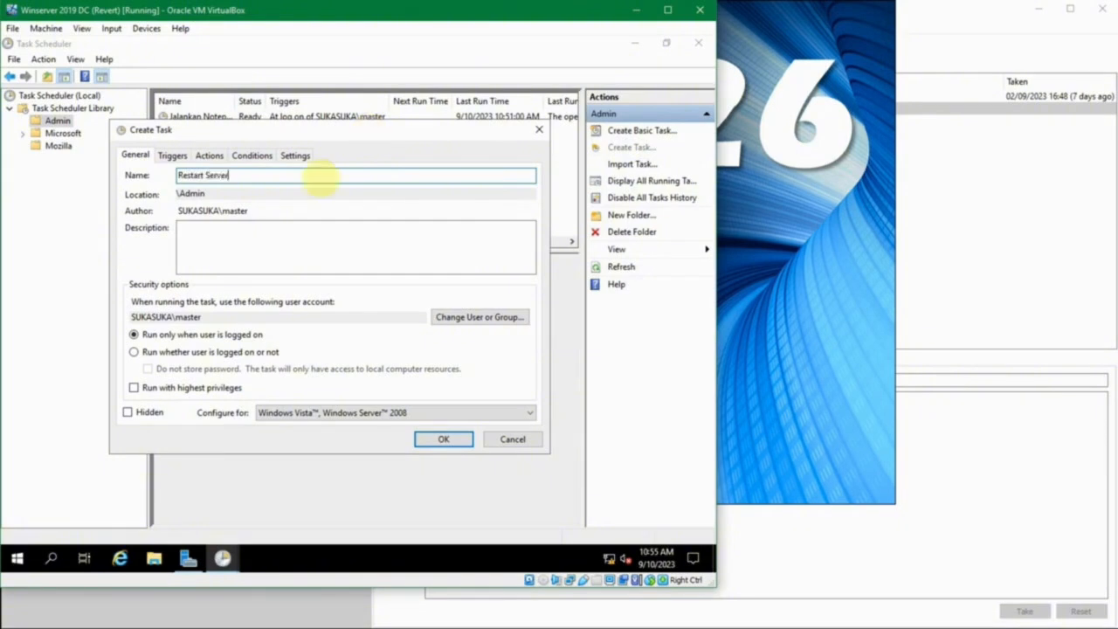
left_click(314, 257)
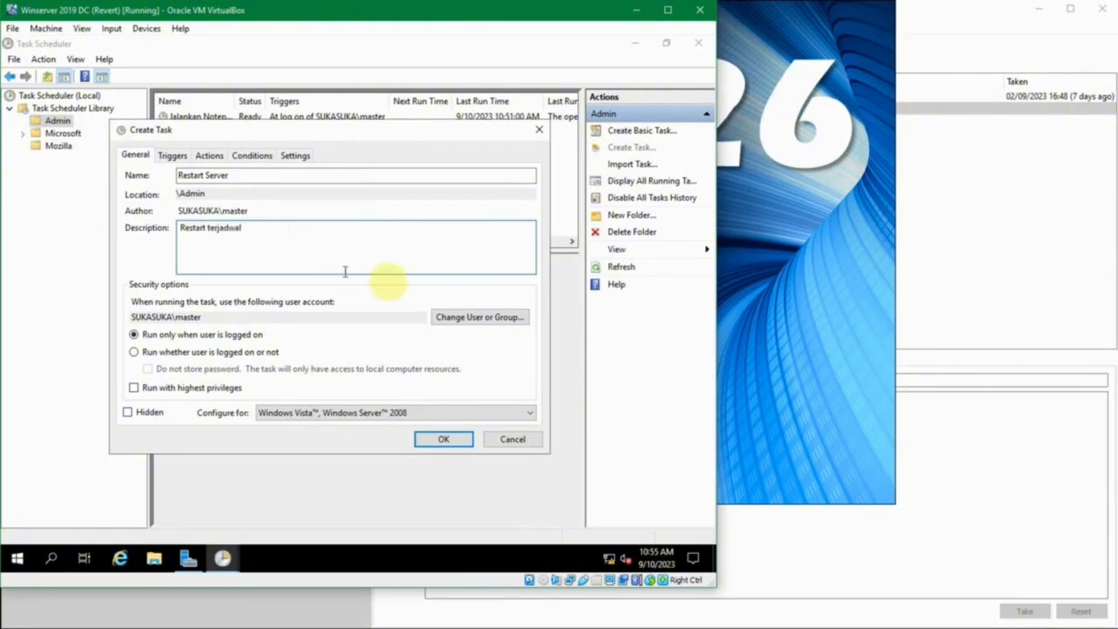
Set the Restart Server task to run under the Administrators group with highest privileges
left_click(450, 320)
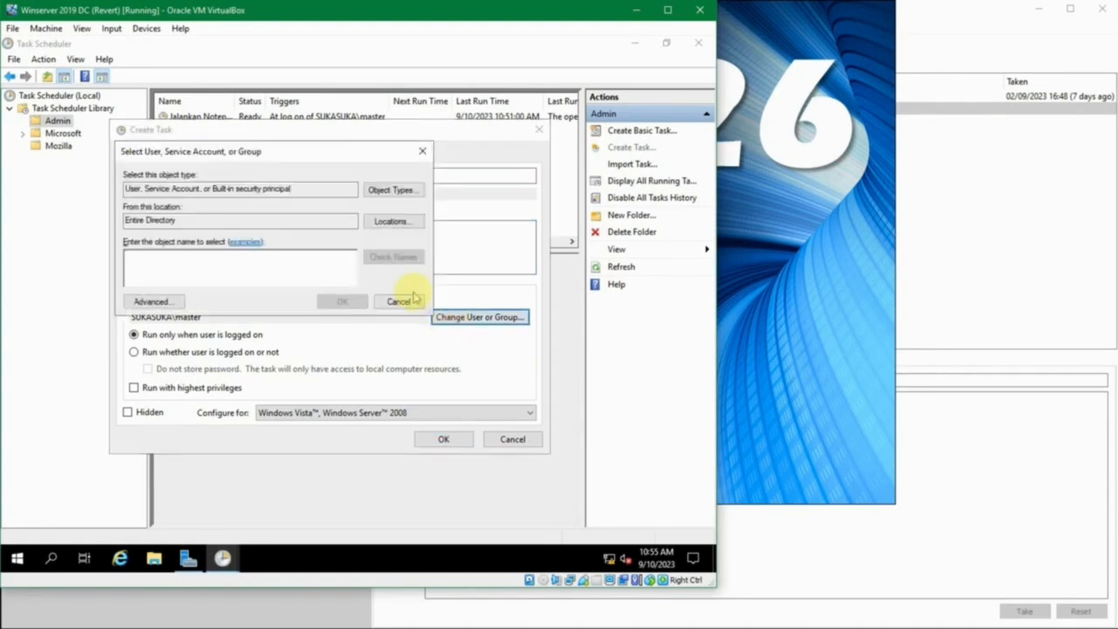
left_click(310, 157)
left_click_drag(315, 164, 335, 179)
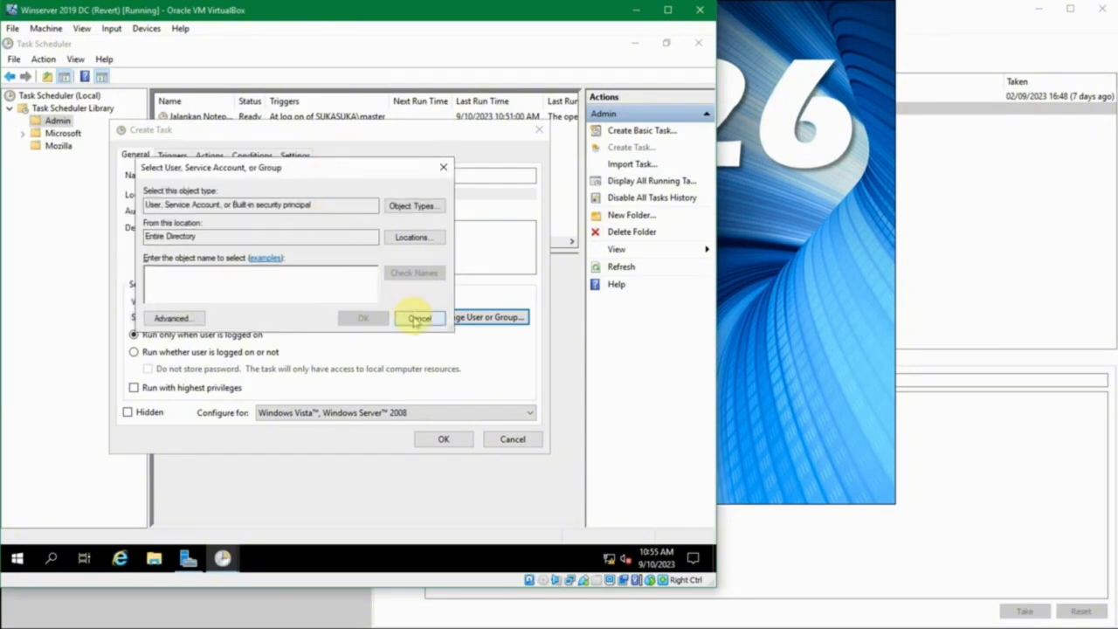
left_click(327, 283)
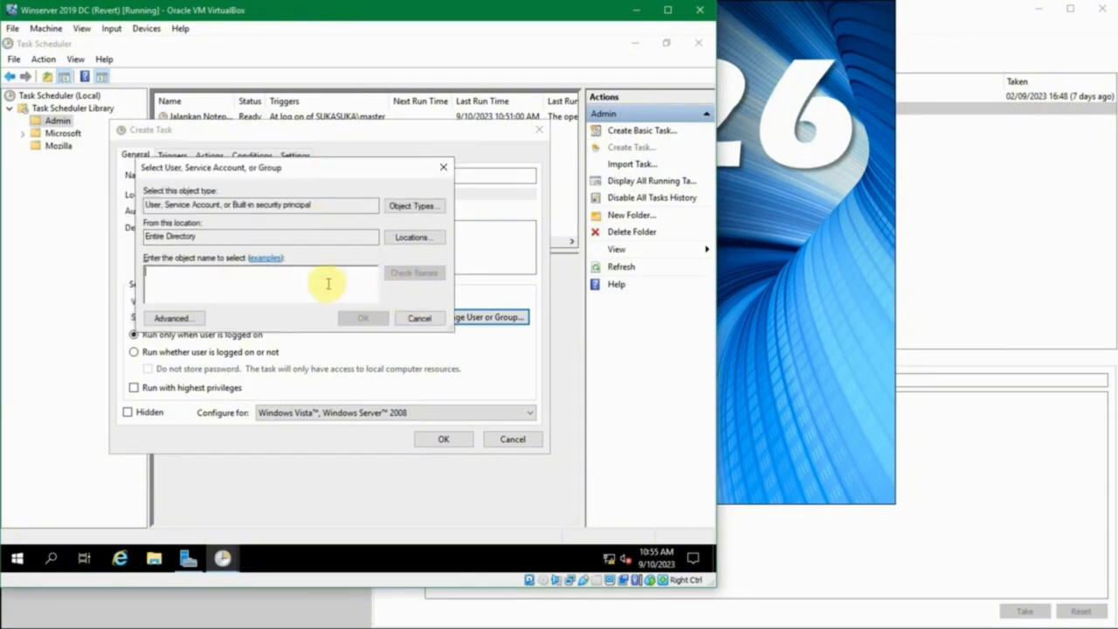
type("administrators")
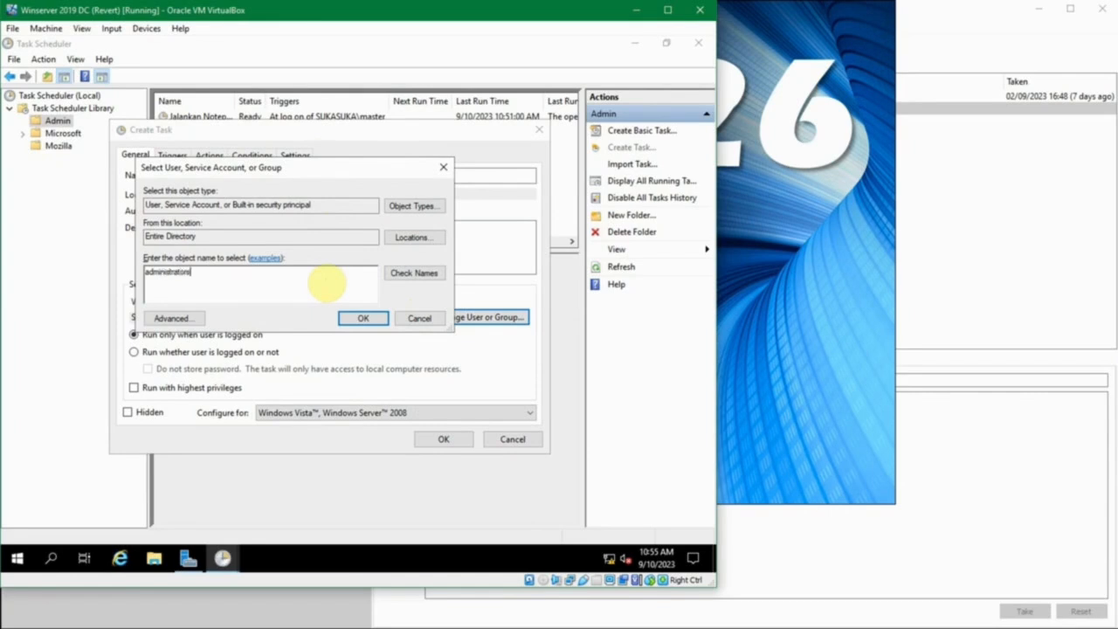
key("alt+c")
left_click(342, 323)
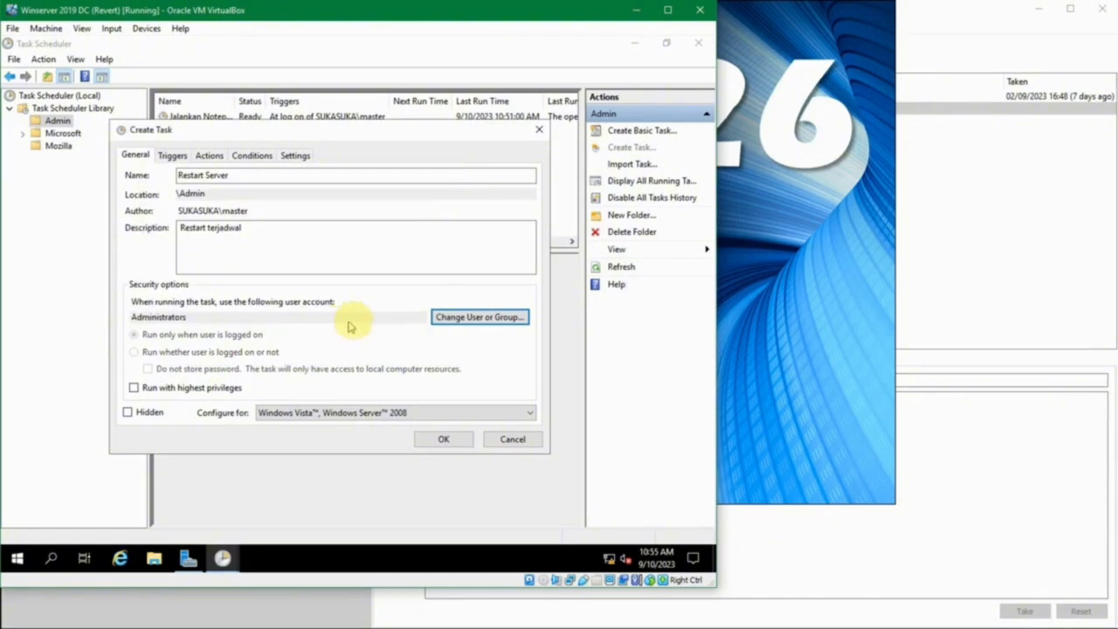
left_click(320, 253)
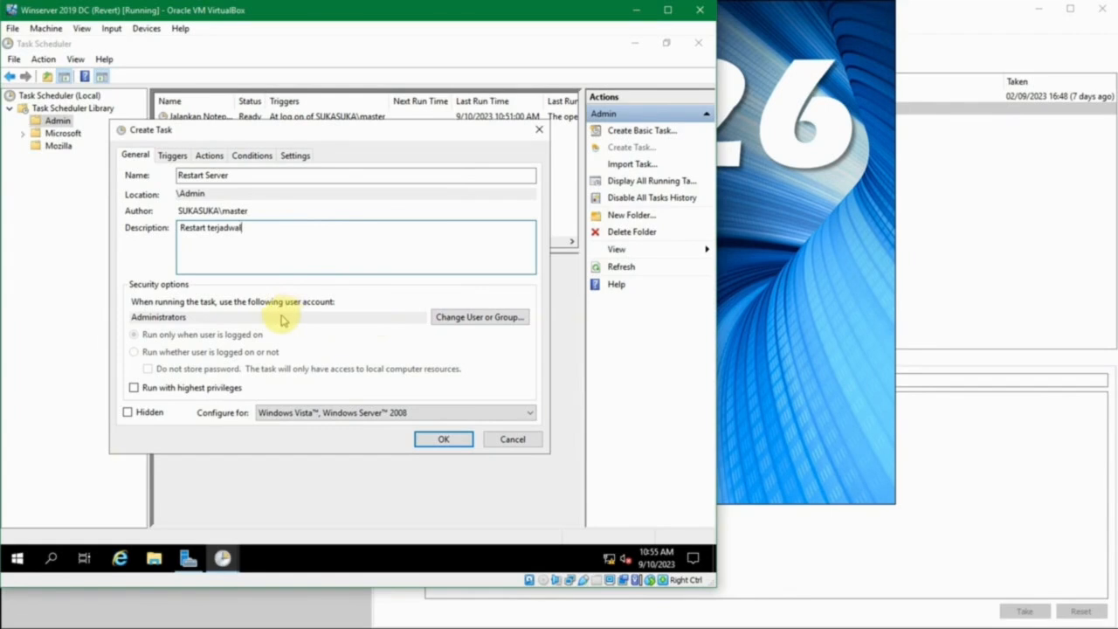
left_click(185, 392)
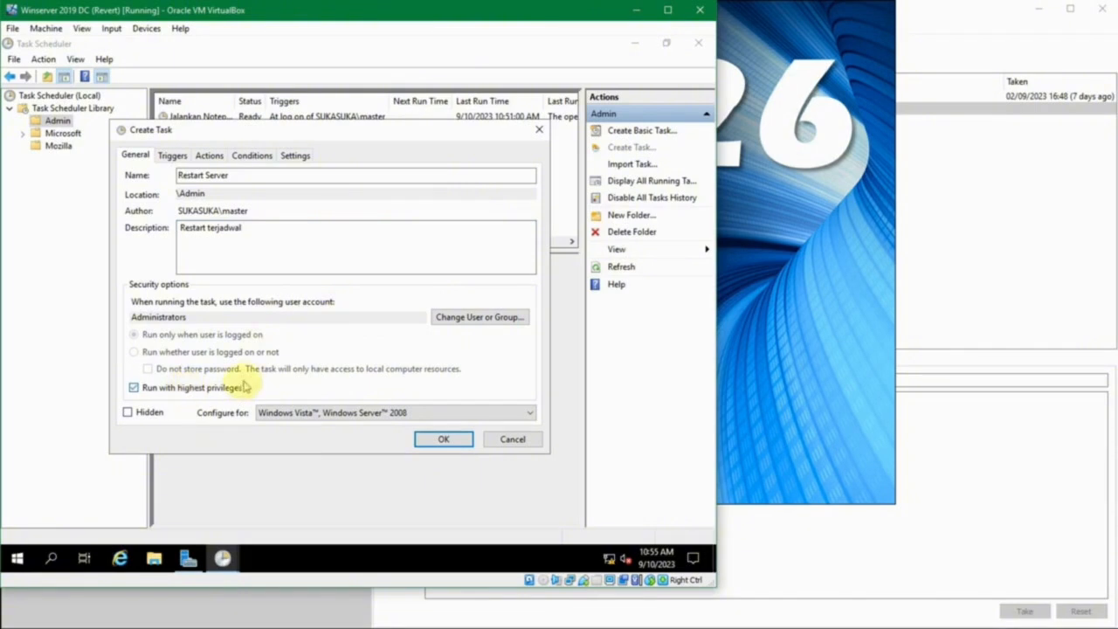
Start a new trigger for the Restart Server task that begins on a schedule and recurs monthly
left_click(173, 154)
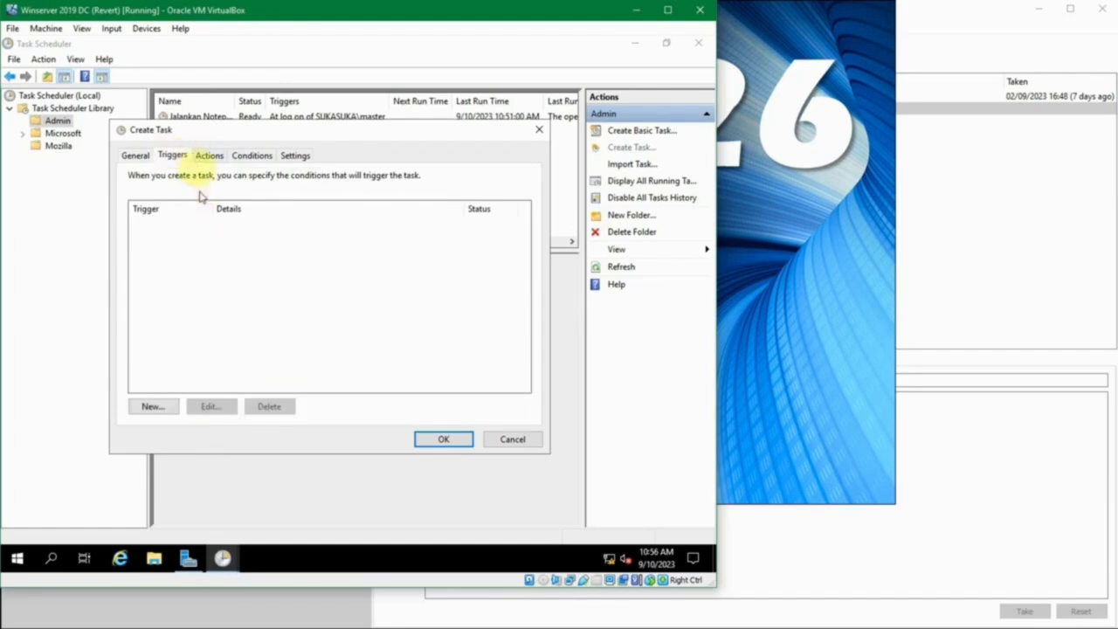
left_click_drag(199, 130, 202, 158)
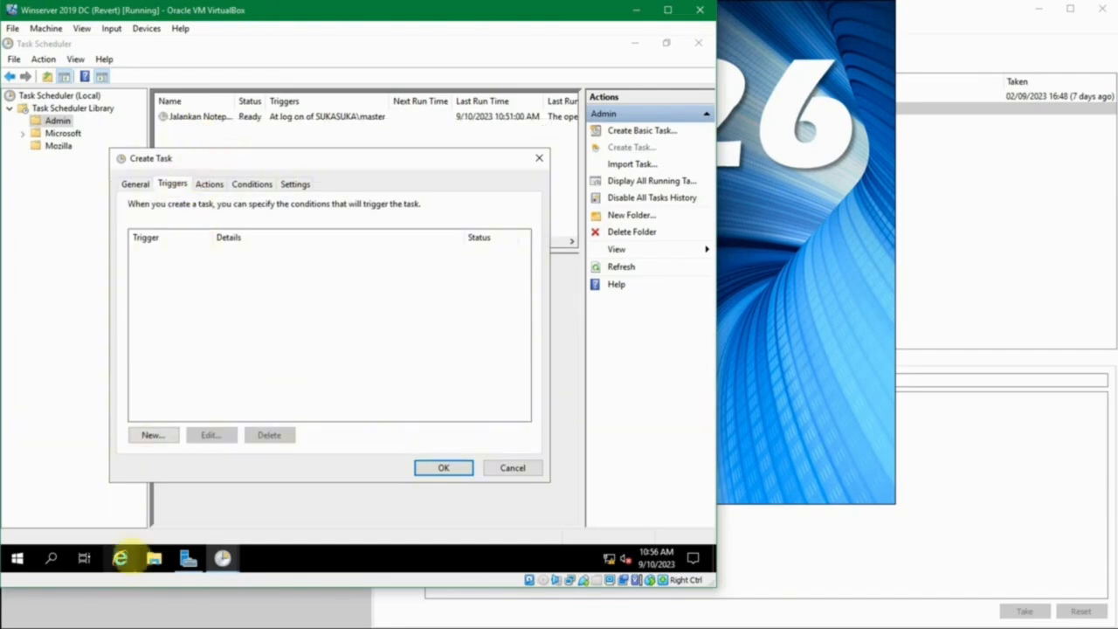
left_click(154, 434)
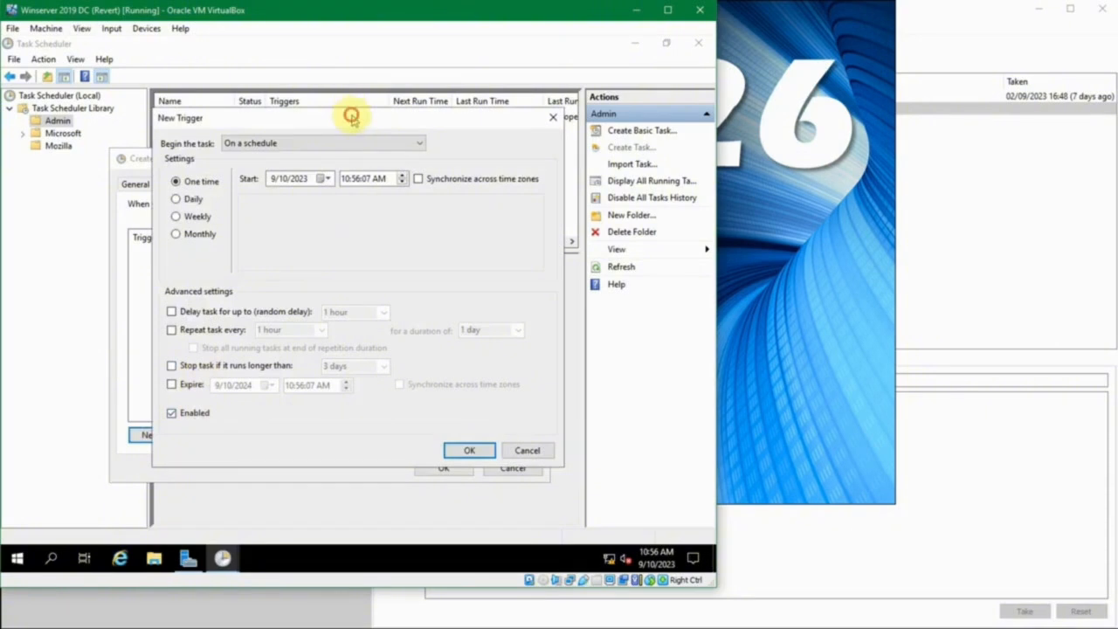
left_click_drag(349, 112, 394, 140)
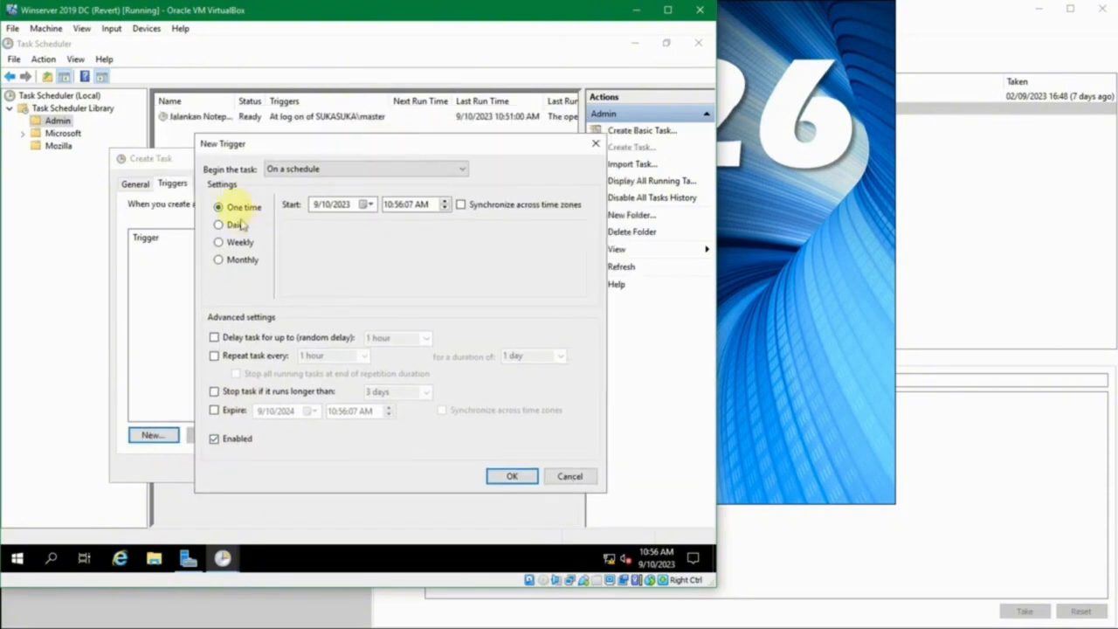
left_click(233, 225)
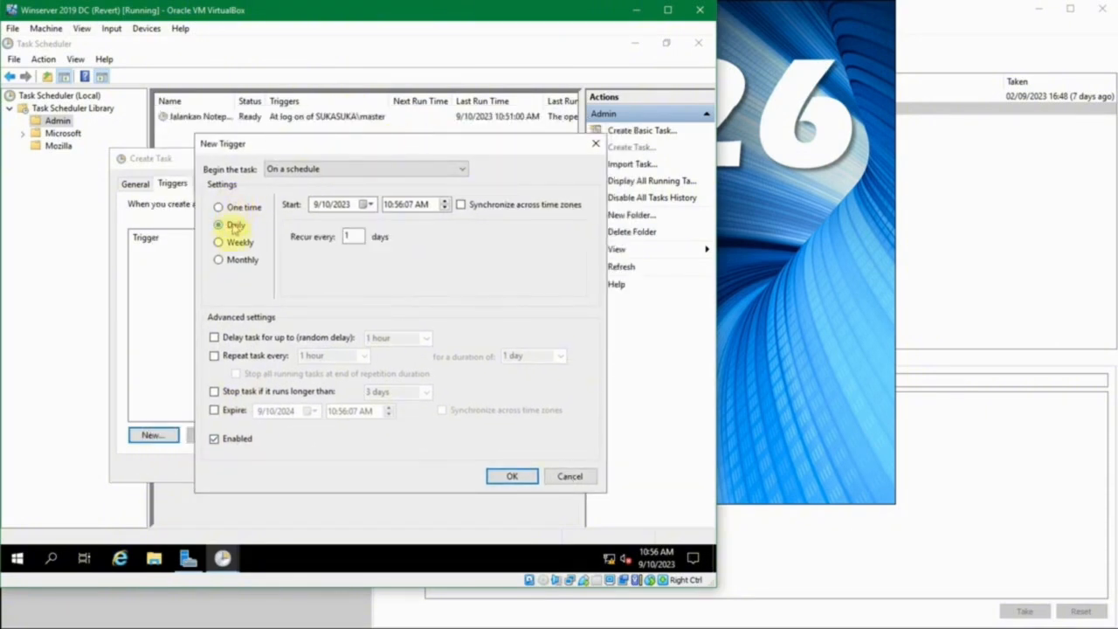
left_click(237, 244)
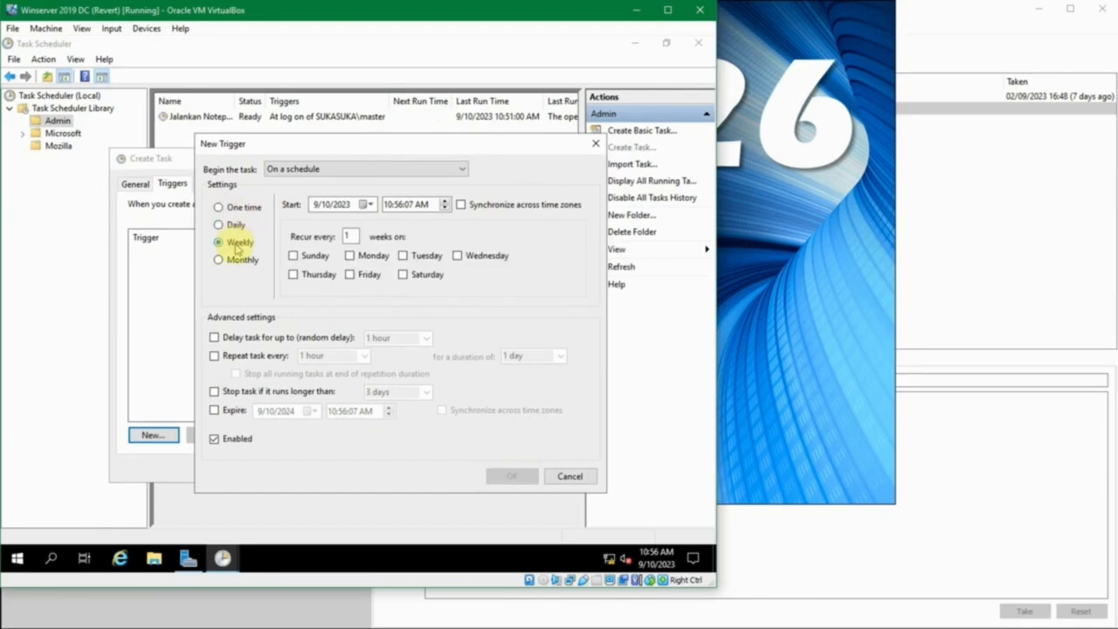
left_click(238, 259)
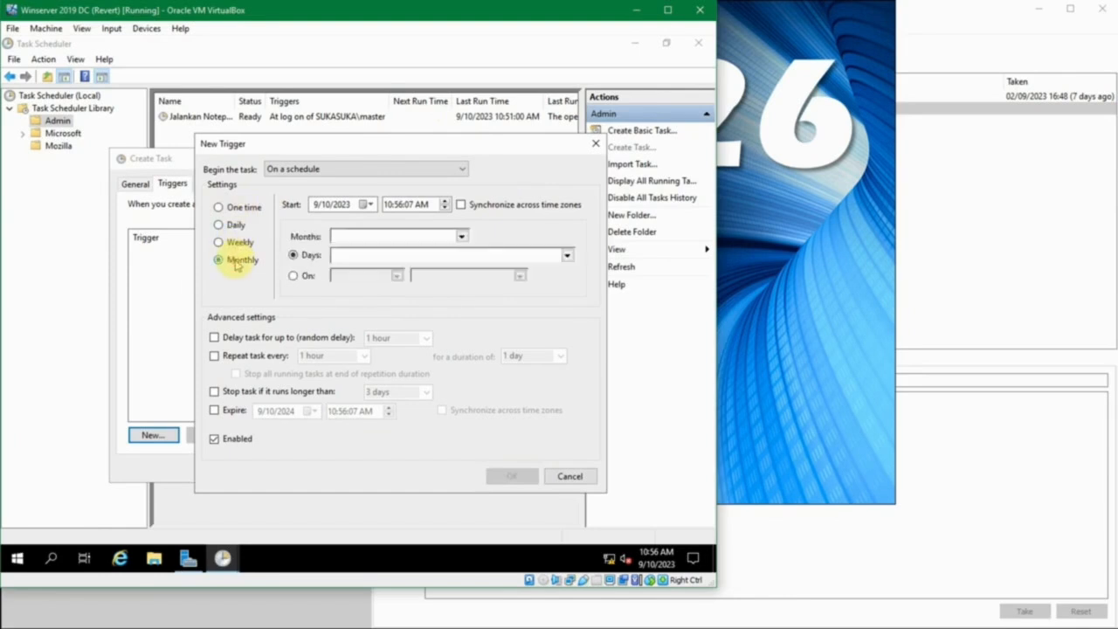
left_click(354, 171)
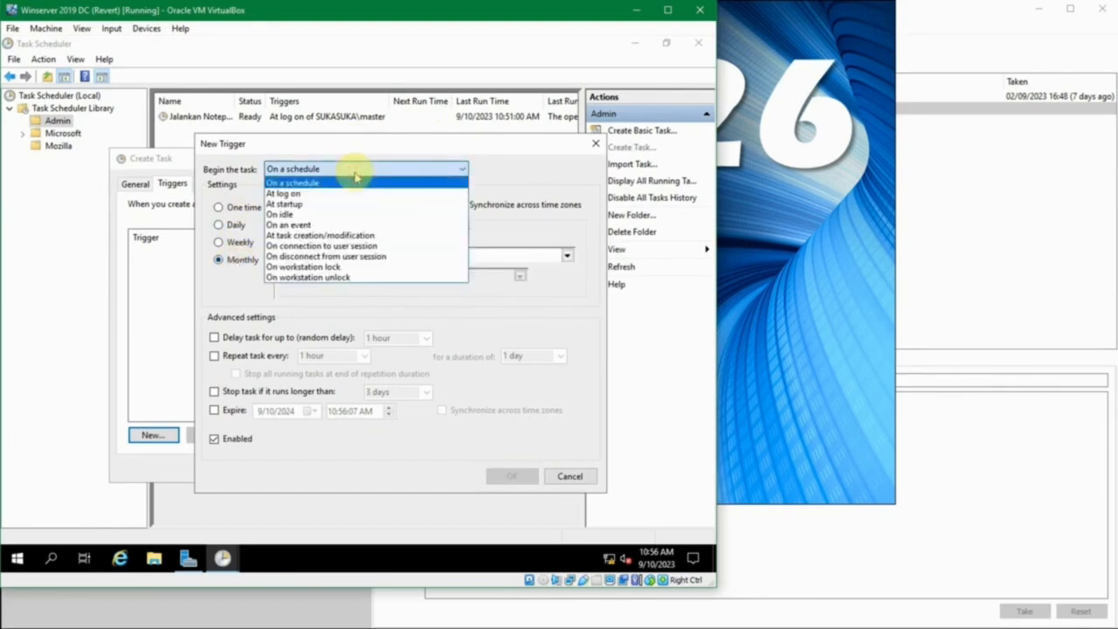
left_click(356, 177)
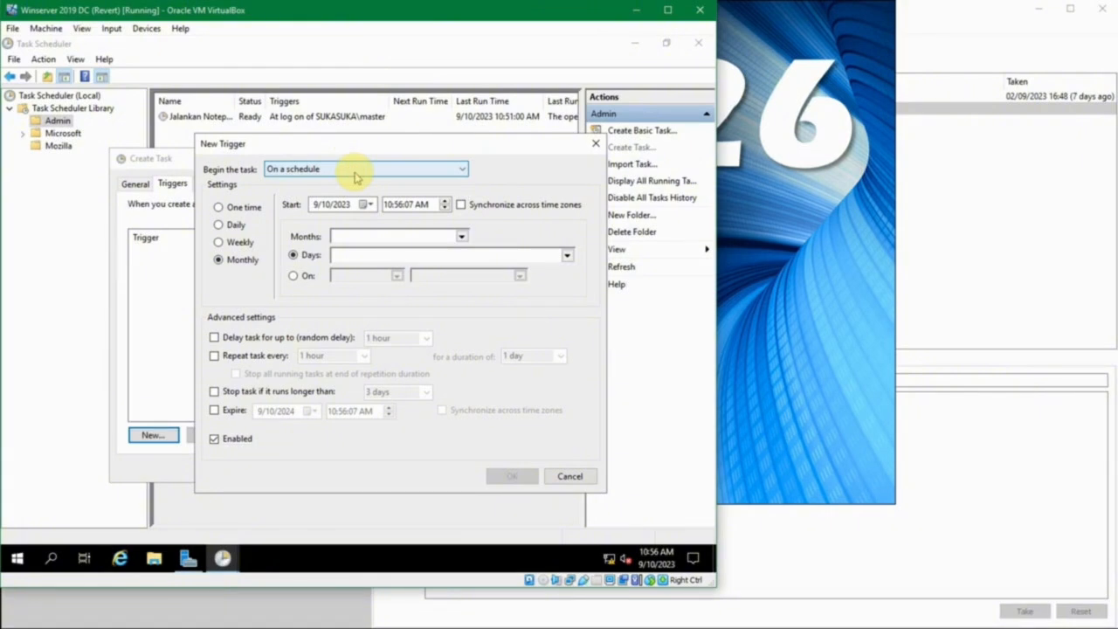
left_click(354, 173)
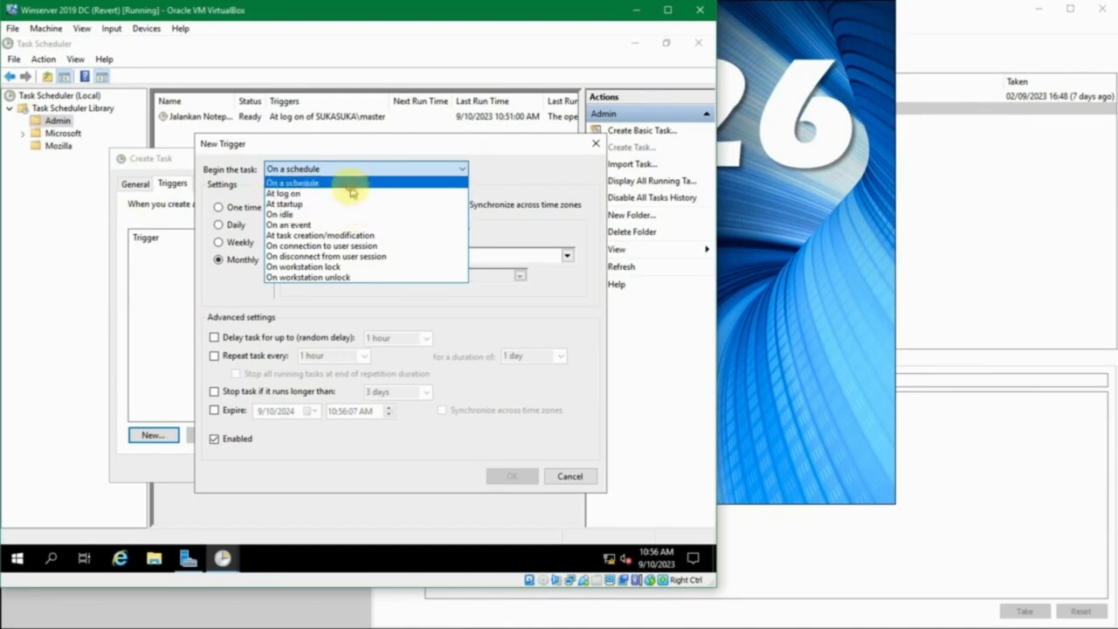
left_click(350, 185)
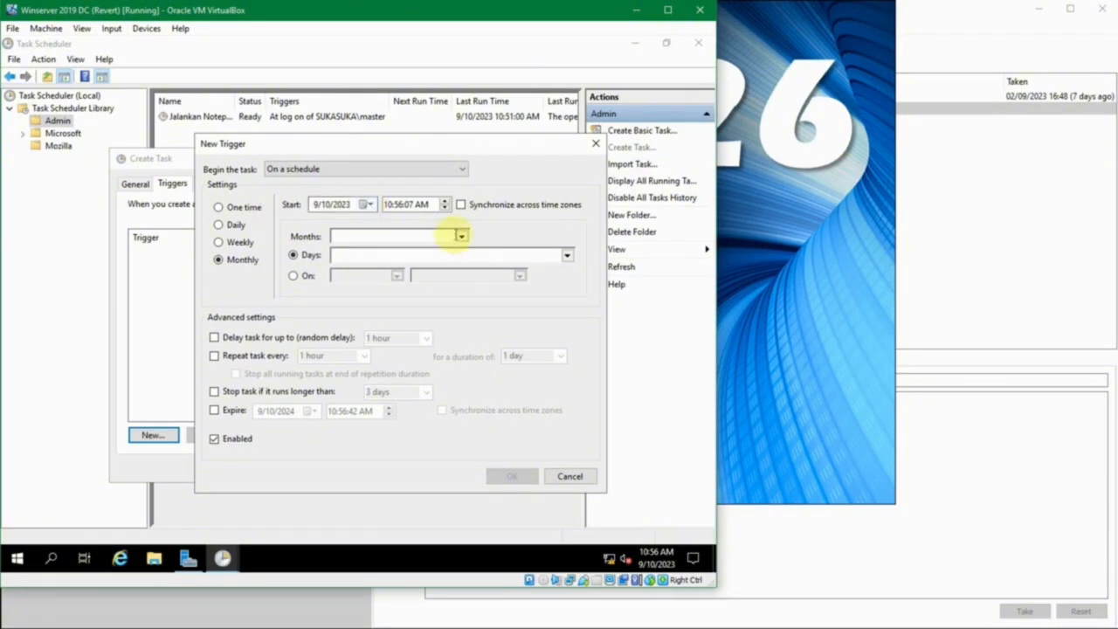
Set the monthly trigger to run in all months on day 1
left_click(458, 235)
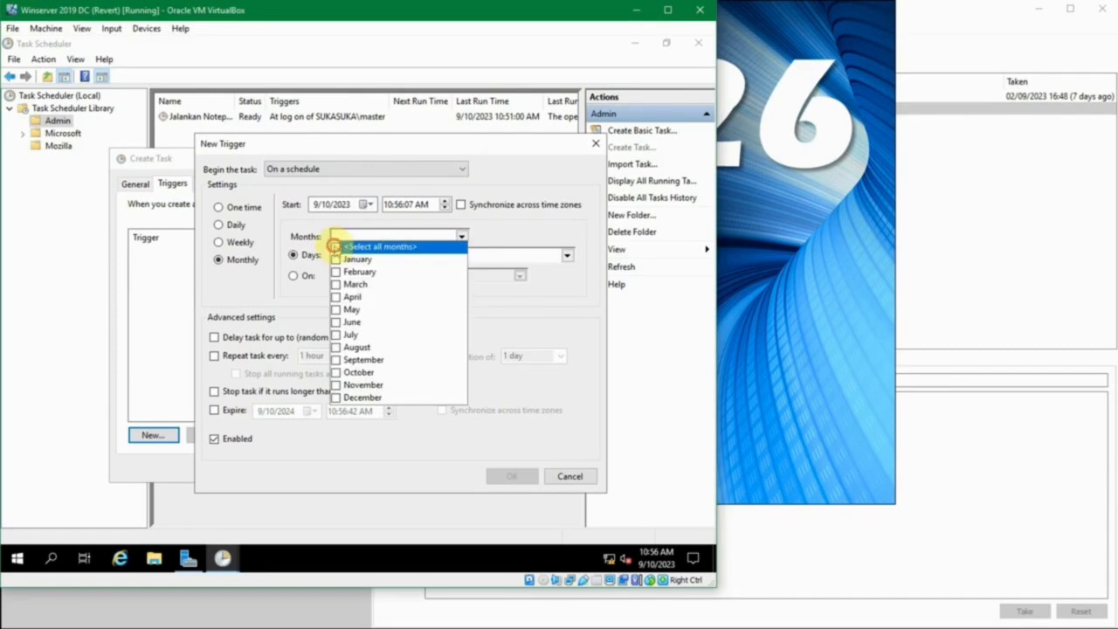
left_click(334, 246)
left_click(460, 234)
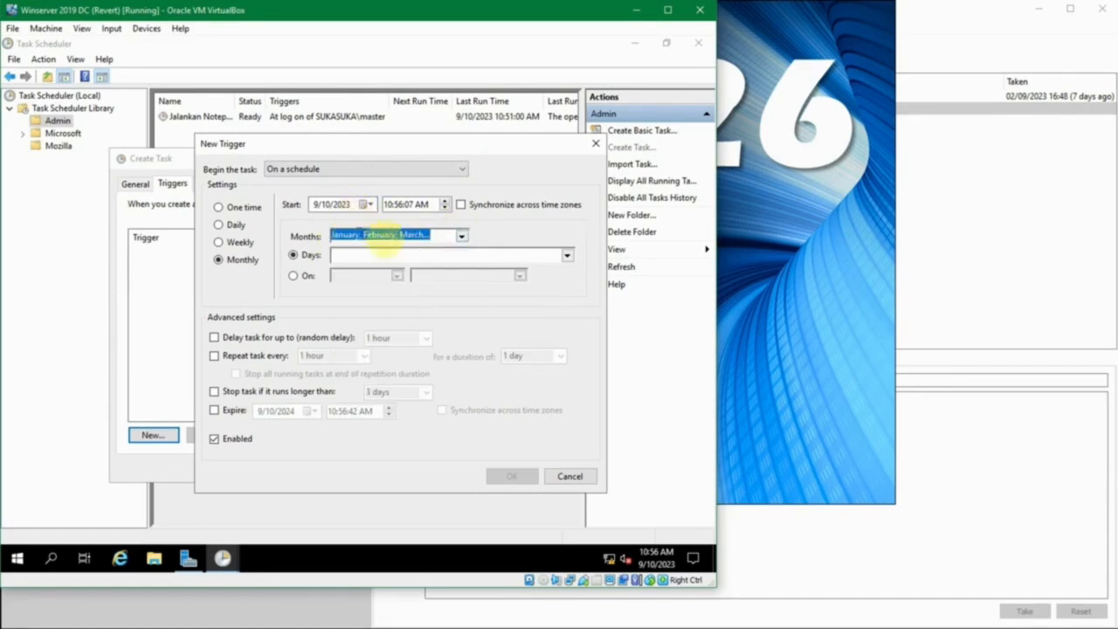
left_click(566, 254)
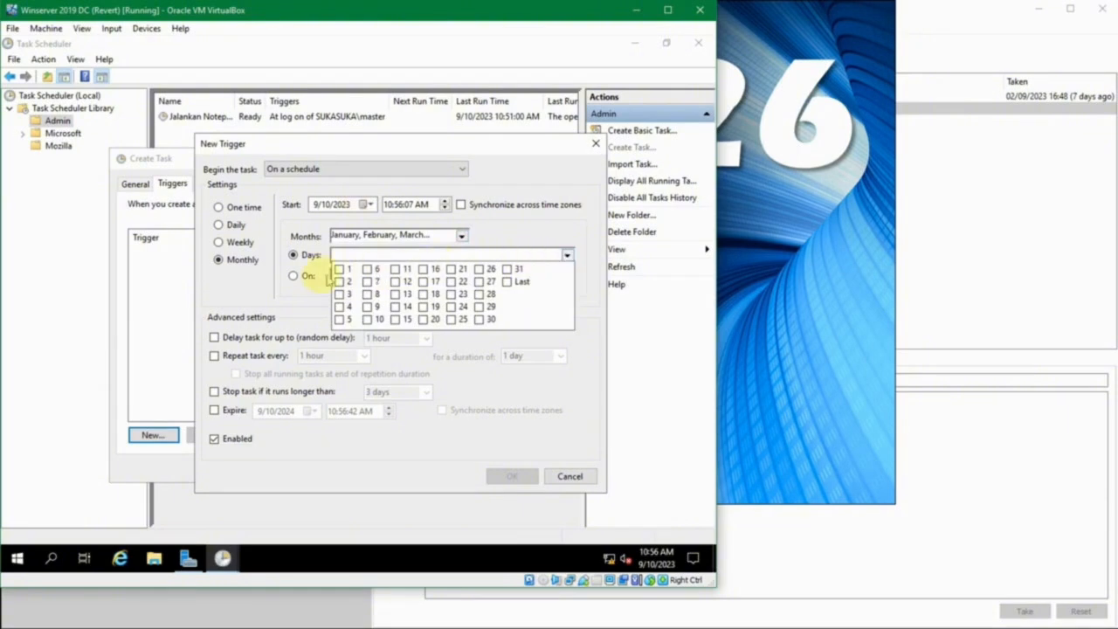
left_click(340, 270)
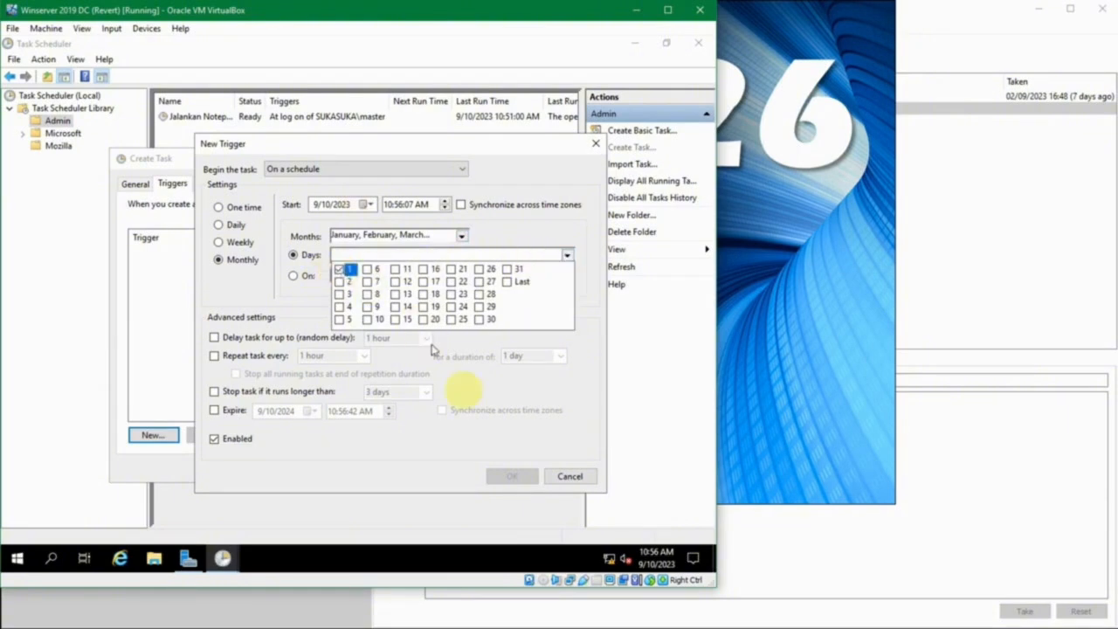
left_click(568, 255)
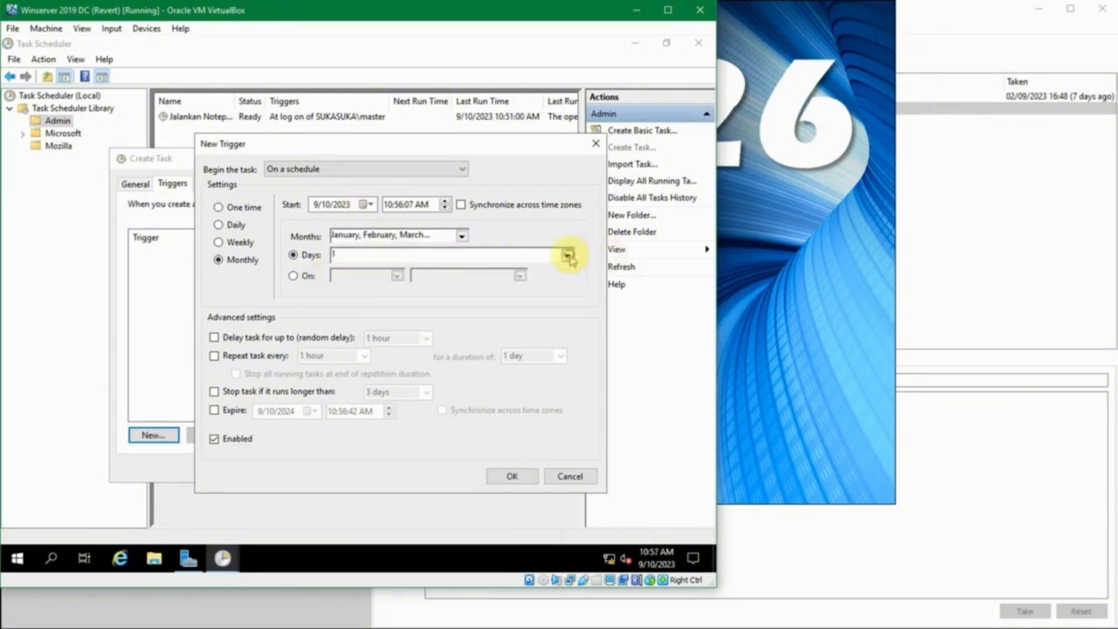
Try the weekday-based monthly pattern with the First week and list its available weekdays
left_click(306, 277)
left_click(398, 276)
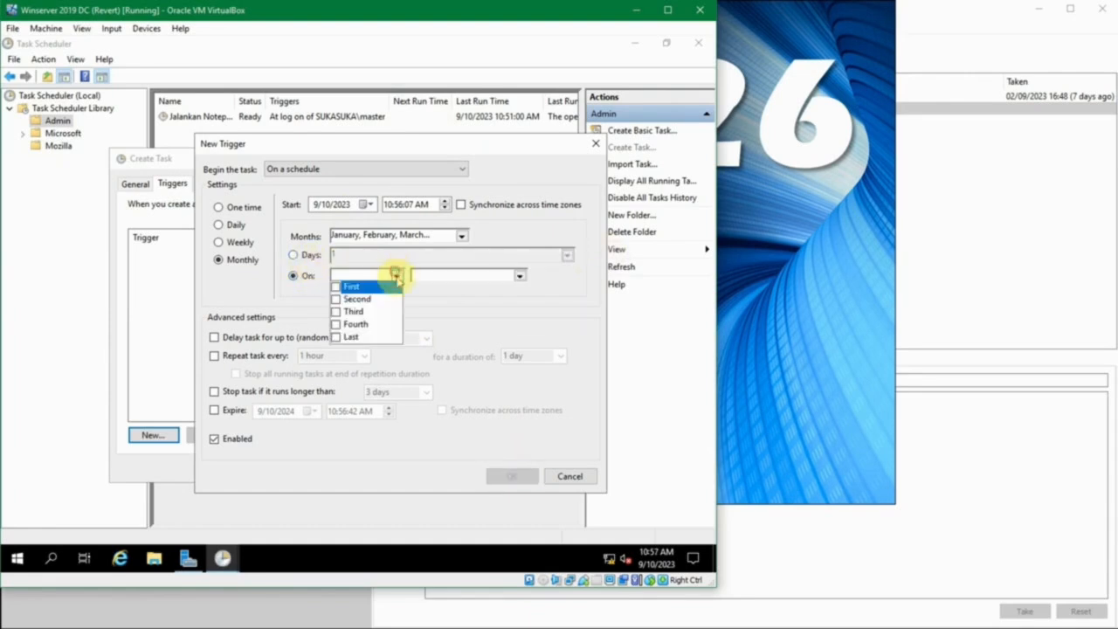
left_click(332, 279)
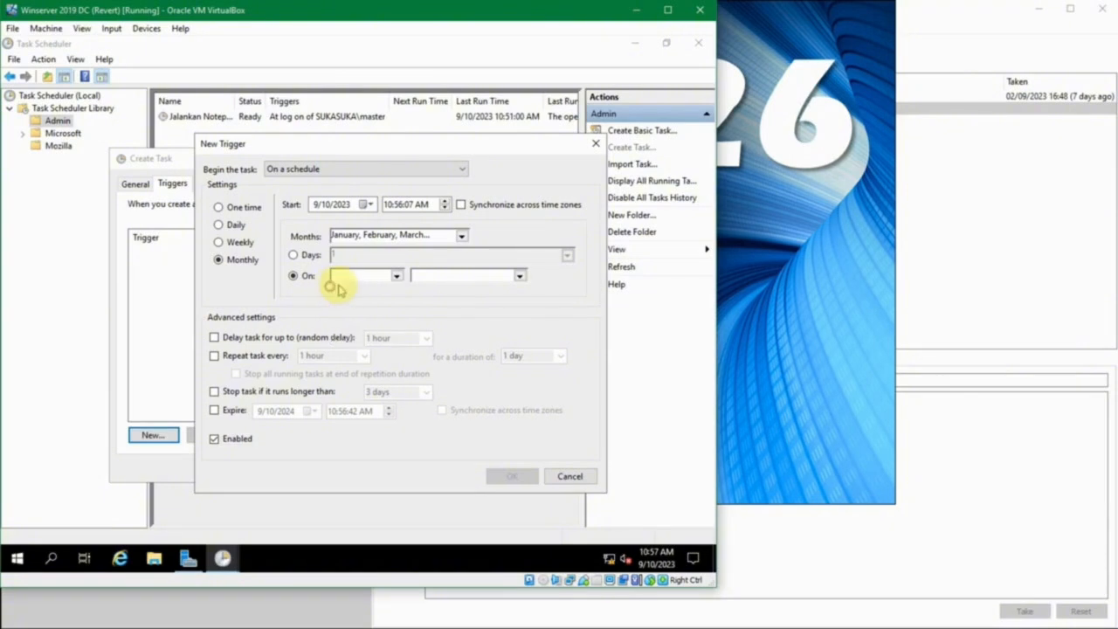
left_click(397, 276)
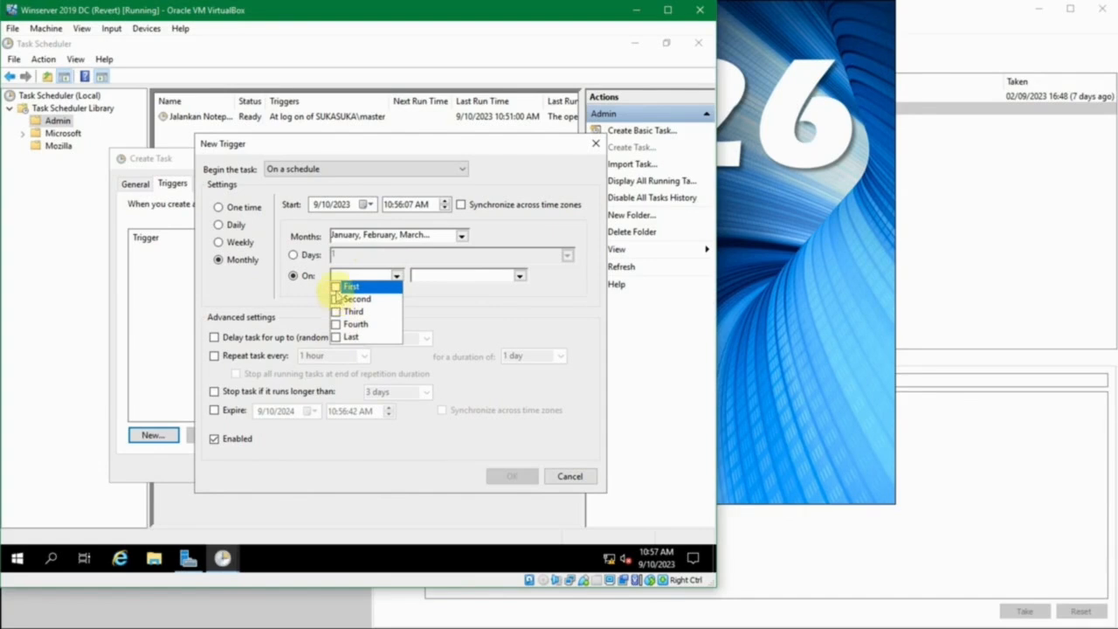
left_click(338, 287)
left_click(518, 275)
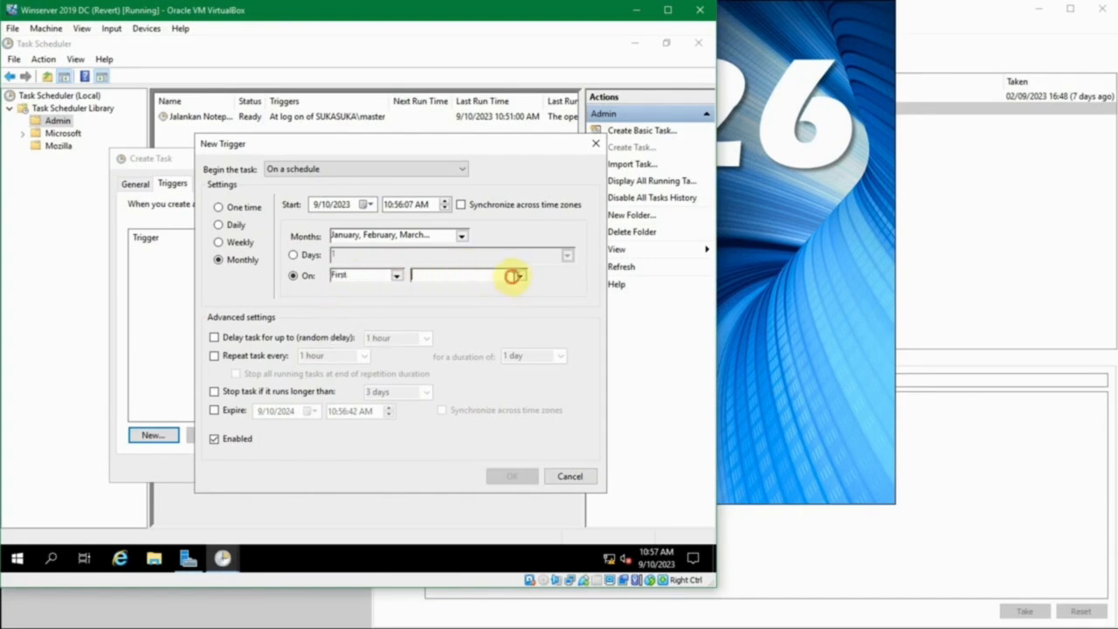
left_click(517, 276)
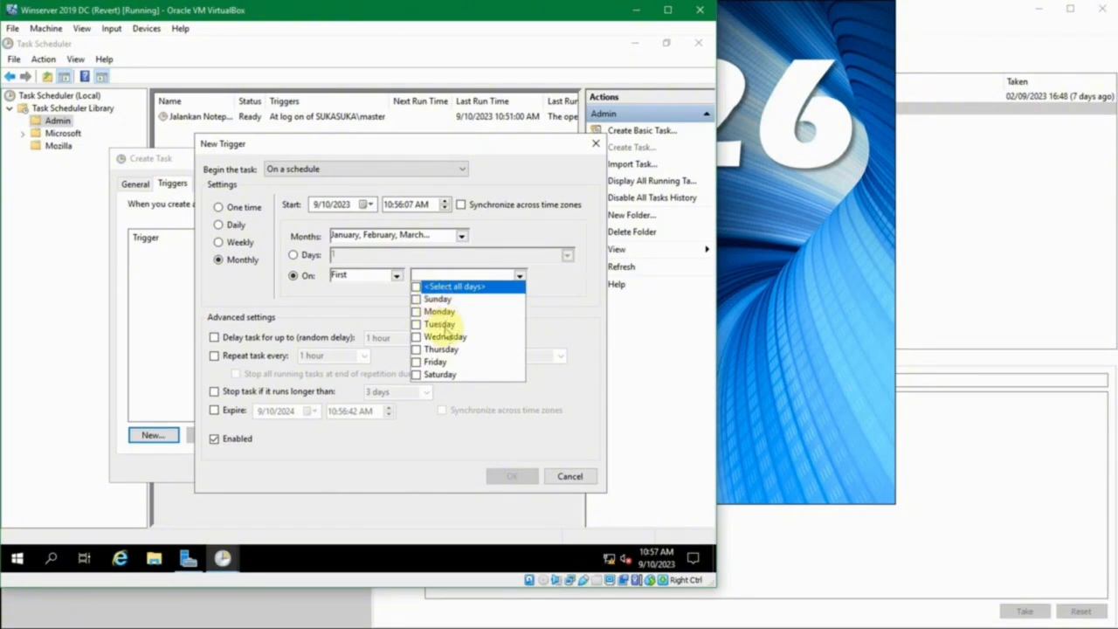
Try the Third week instead of the First, and return the trigger to specific days of the month
left_click(395, 275)
left_click(396, 275)
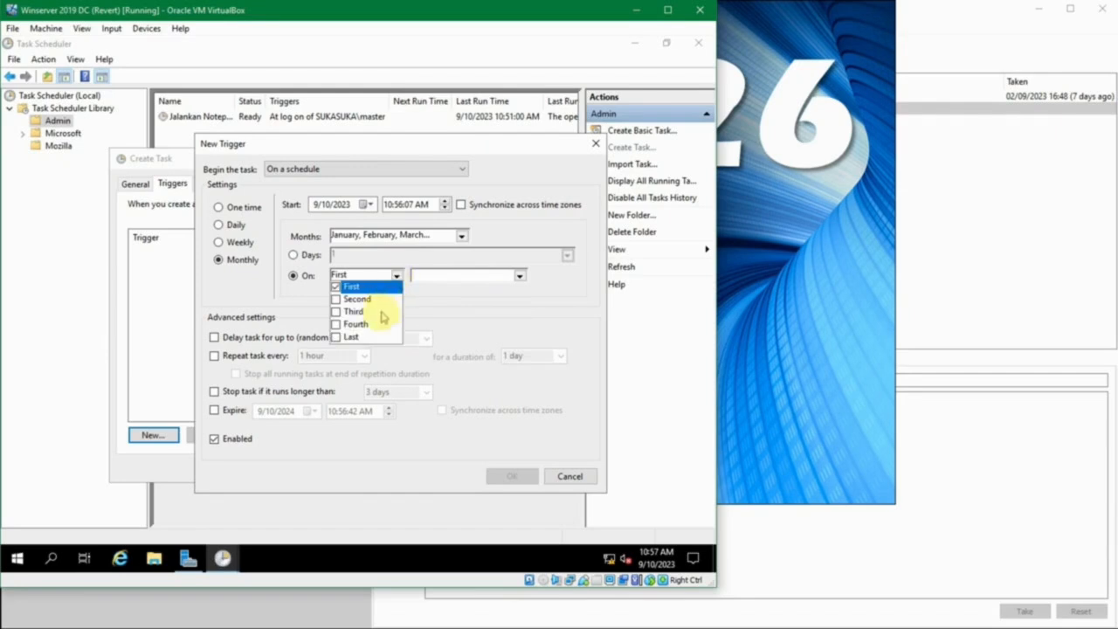
left_click(358, 311)
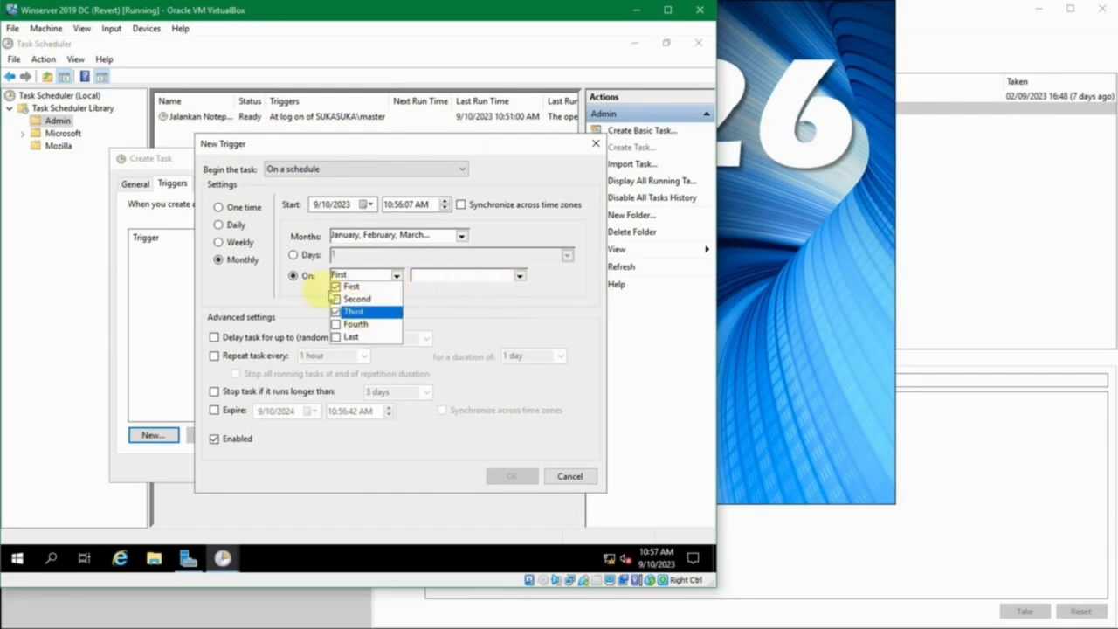
left_click(518, 274)
left_click(518, 276)
left_click(518, 276)
left_click(518, 275)
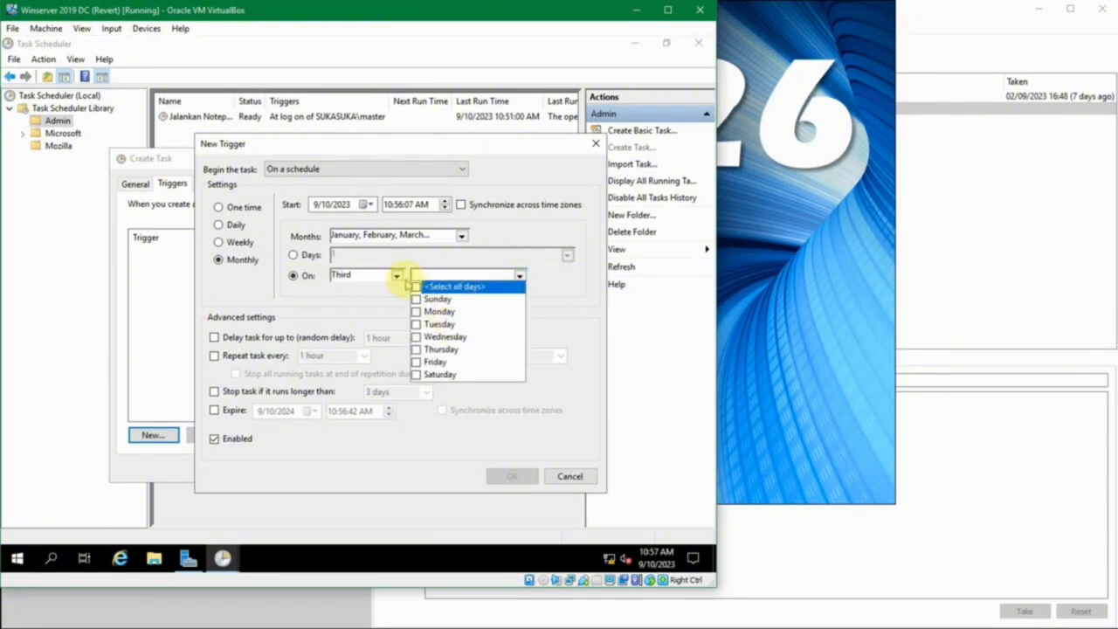
left_click(293, 254)
left_click(293, 254)
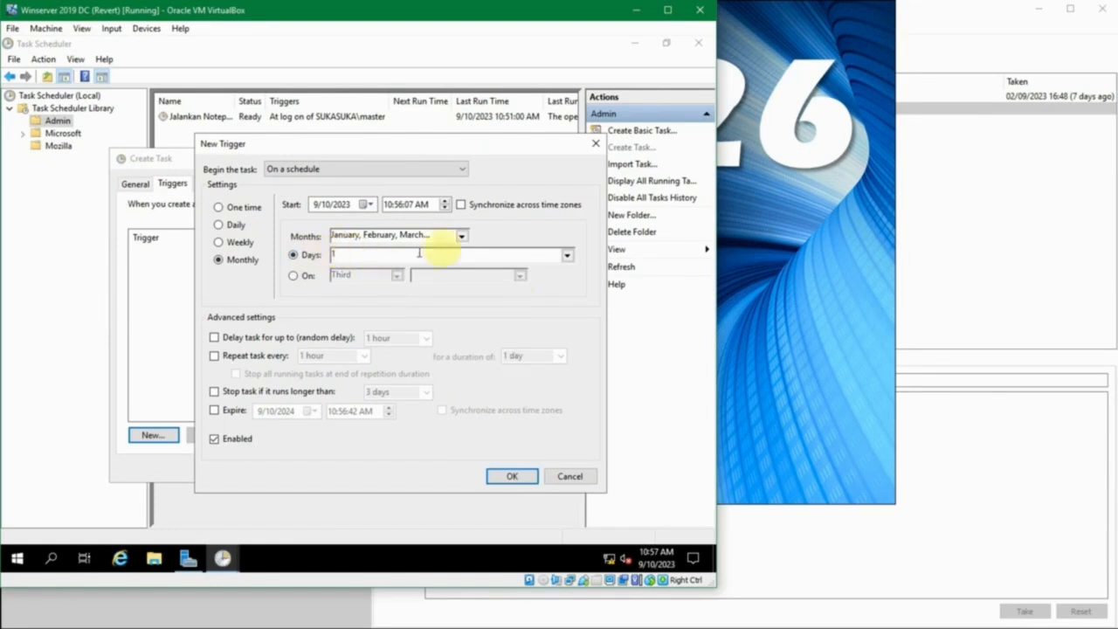
left_click(567, 255)
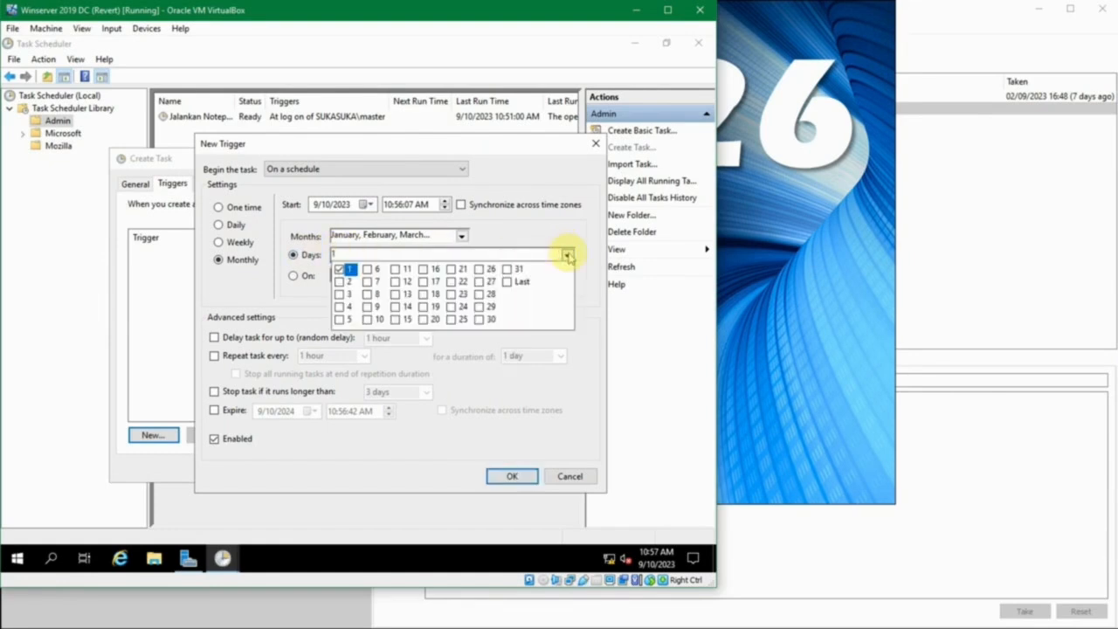
left_click(567, 255)
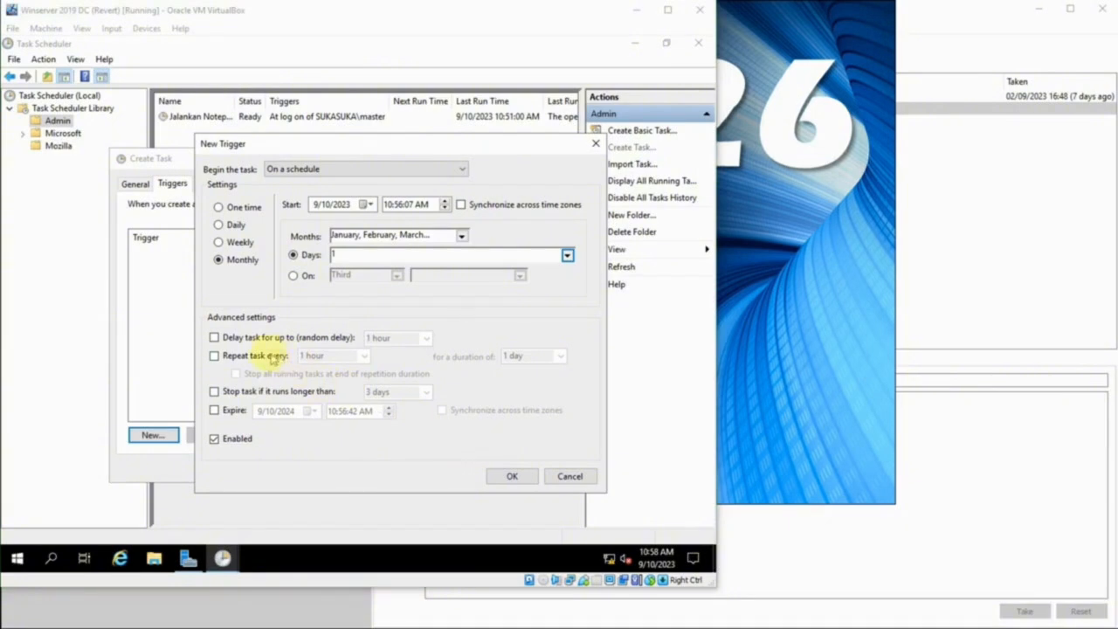
Try the trigger's random delay option, review its available durations, and disable the delay again
left_click(213, 339)
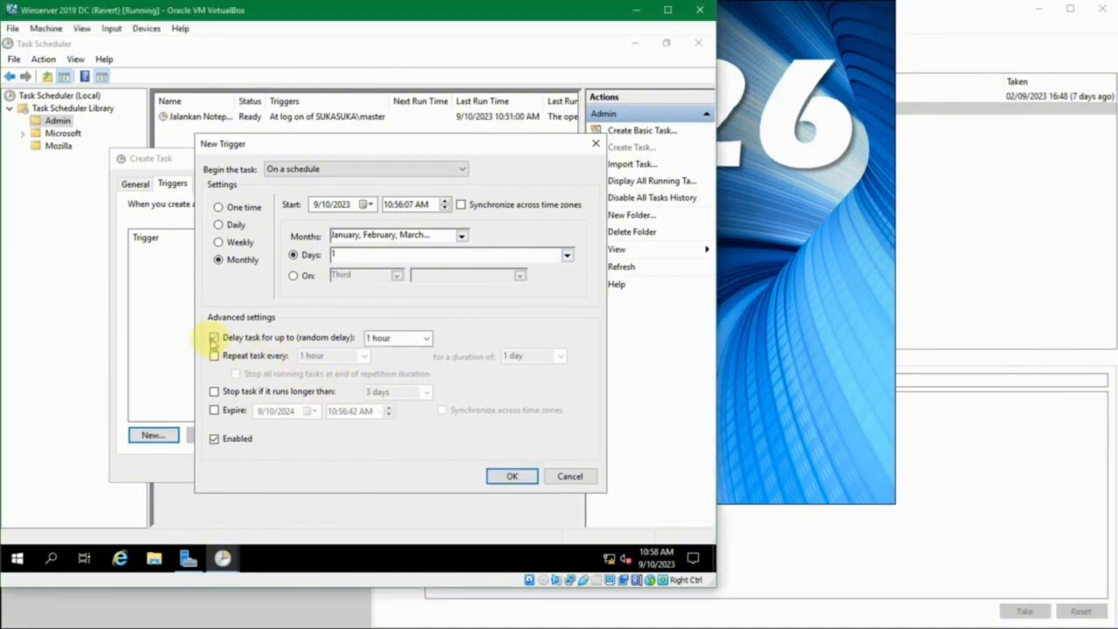
left_click(426, 339)
left_click(426, 340)
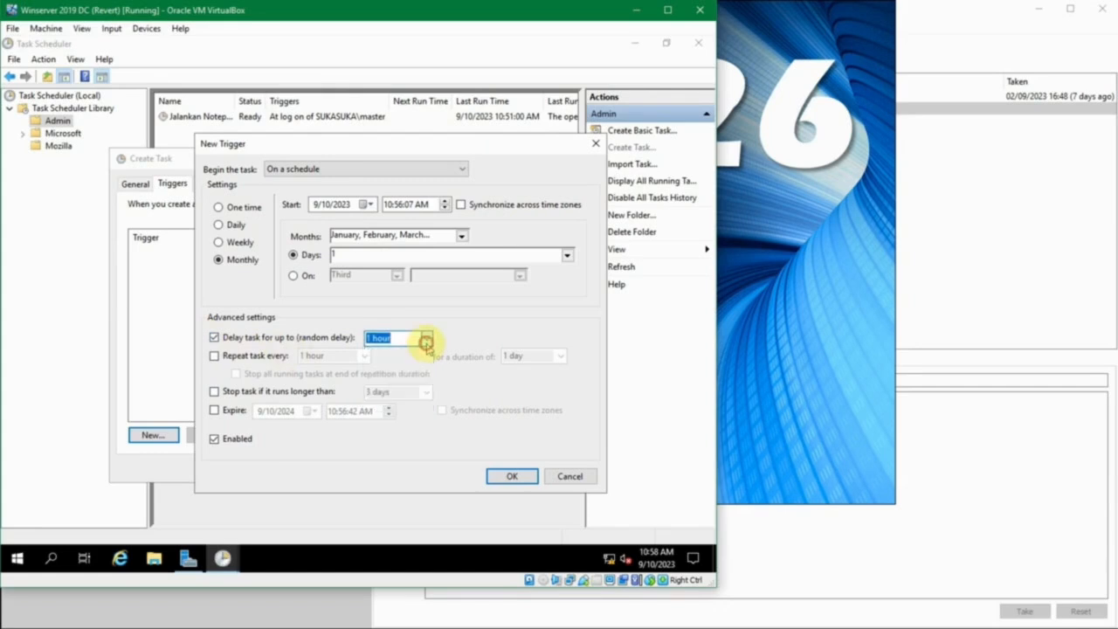
left_click(426, 341)
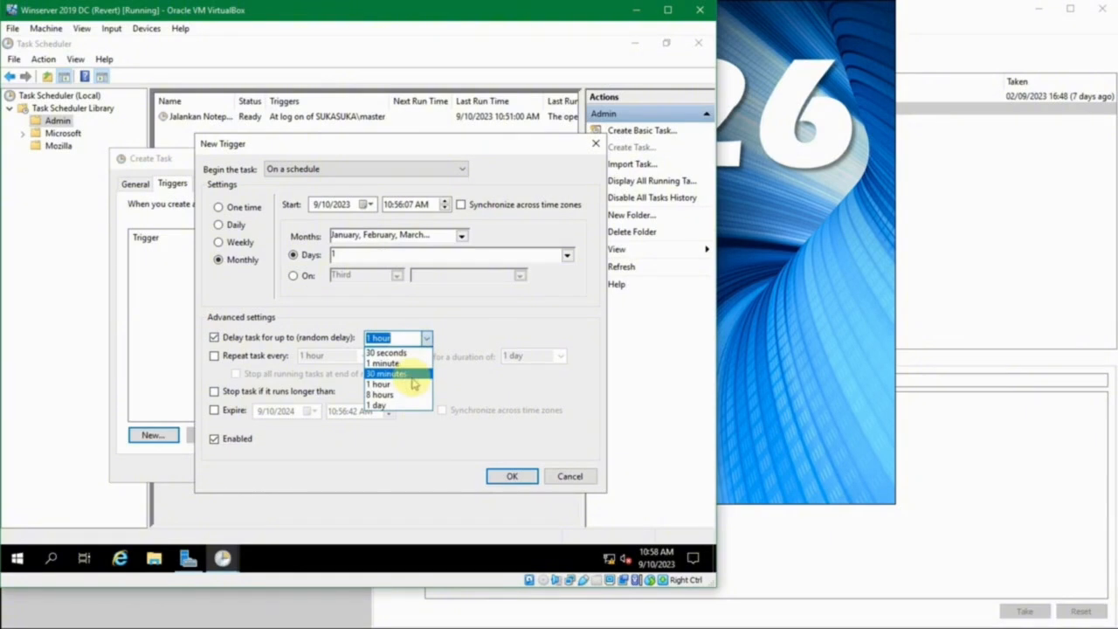
left_click(312, 339)
left_click(299, 341)
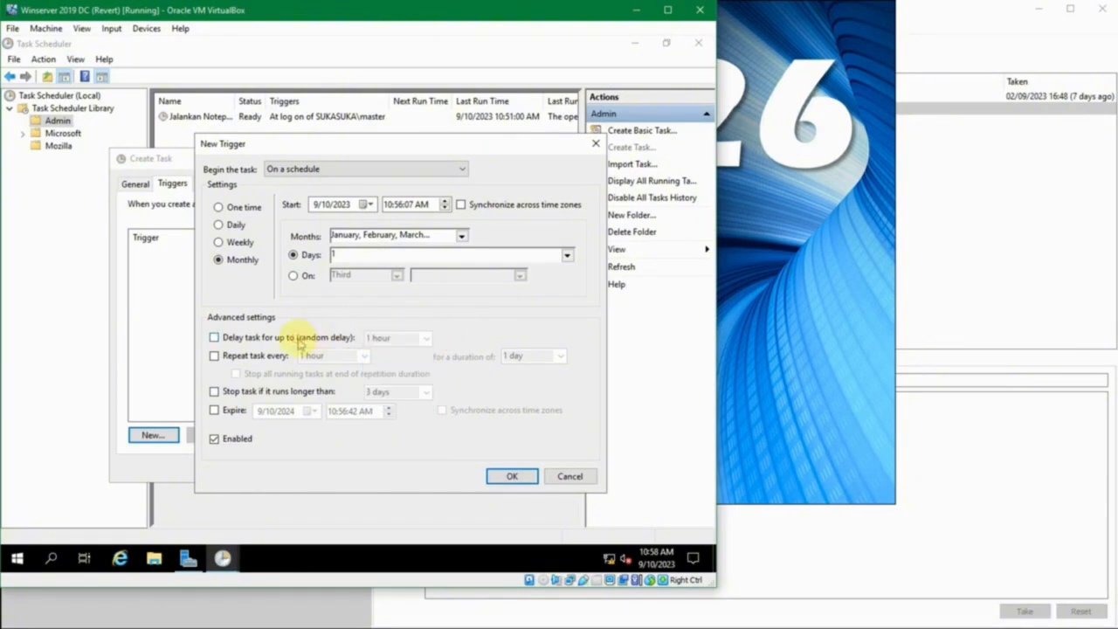
Try the trigger's task repetition option, review its available intervals, and disable the repetition again
left_click(272, 357)
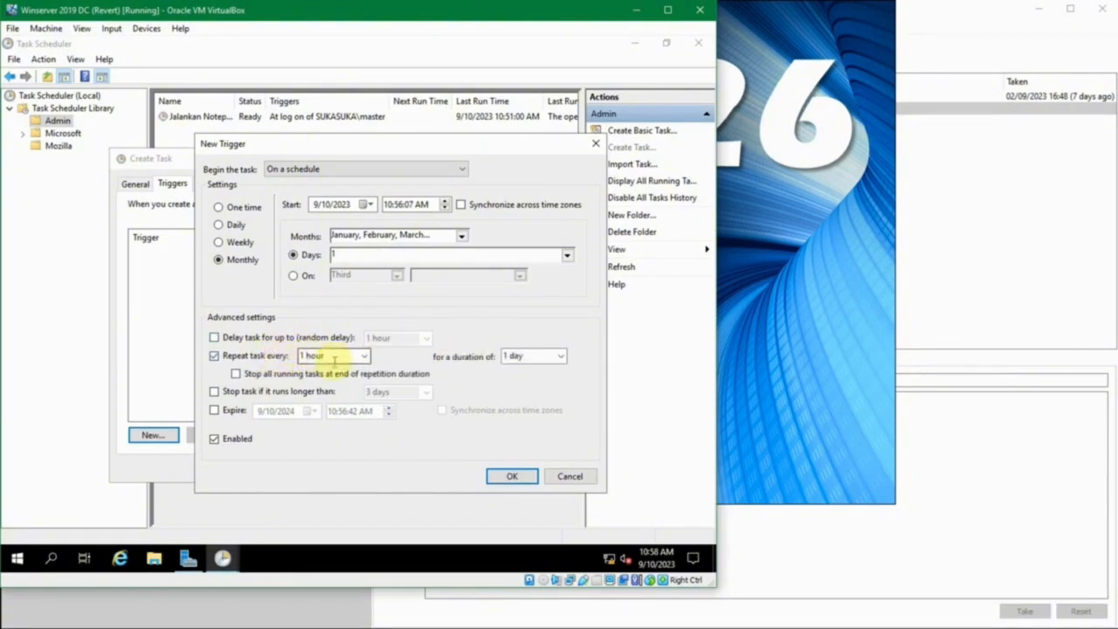
left_click(368, 356)
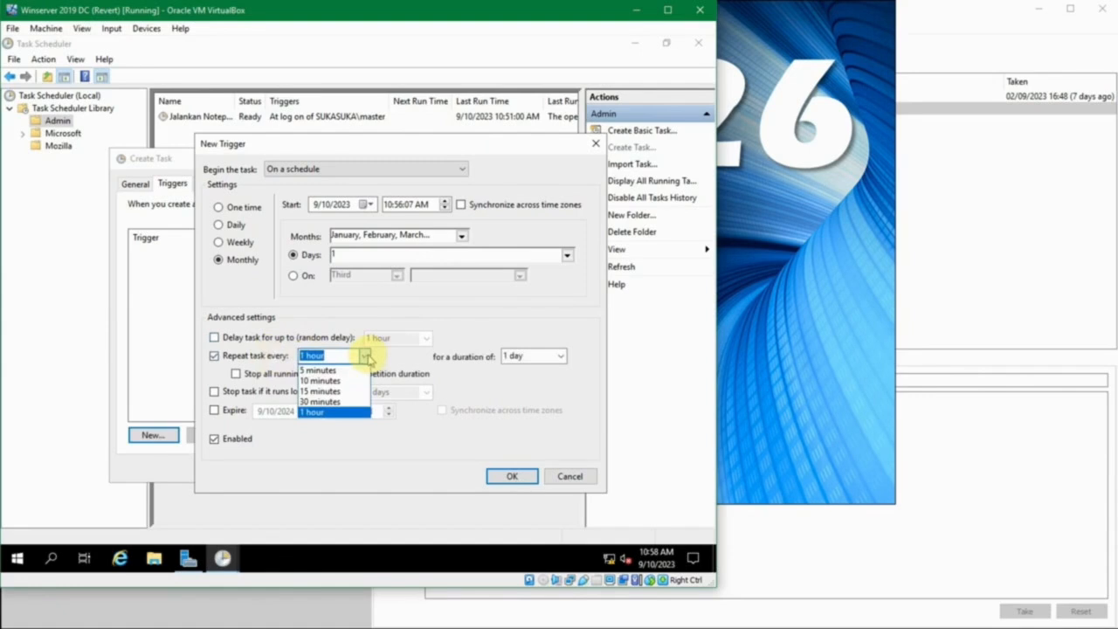
left_click(366, 355)
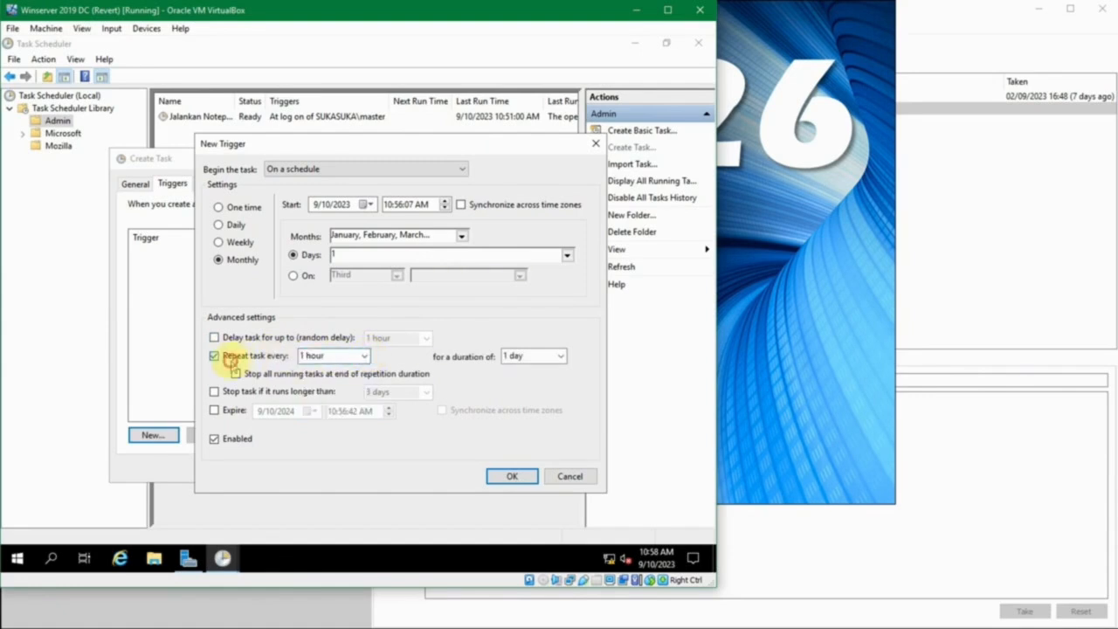
left_click(229, 358)
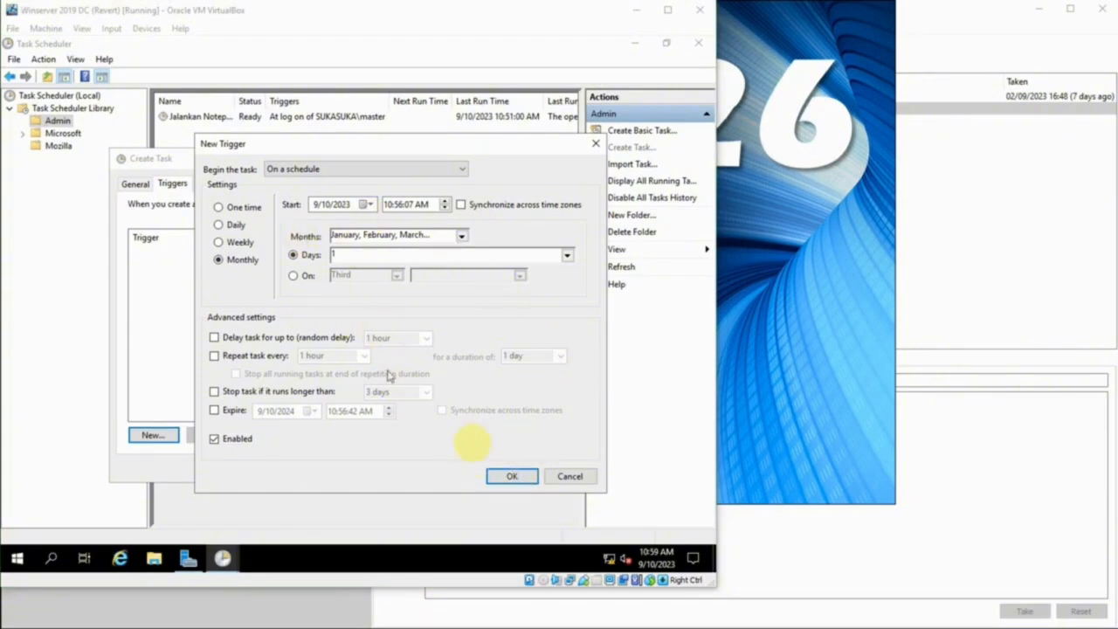
Save the monthly trigger for day 1 of the selected months
left_click(519, 475)
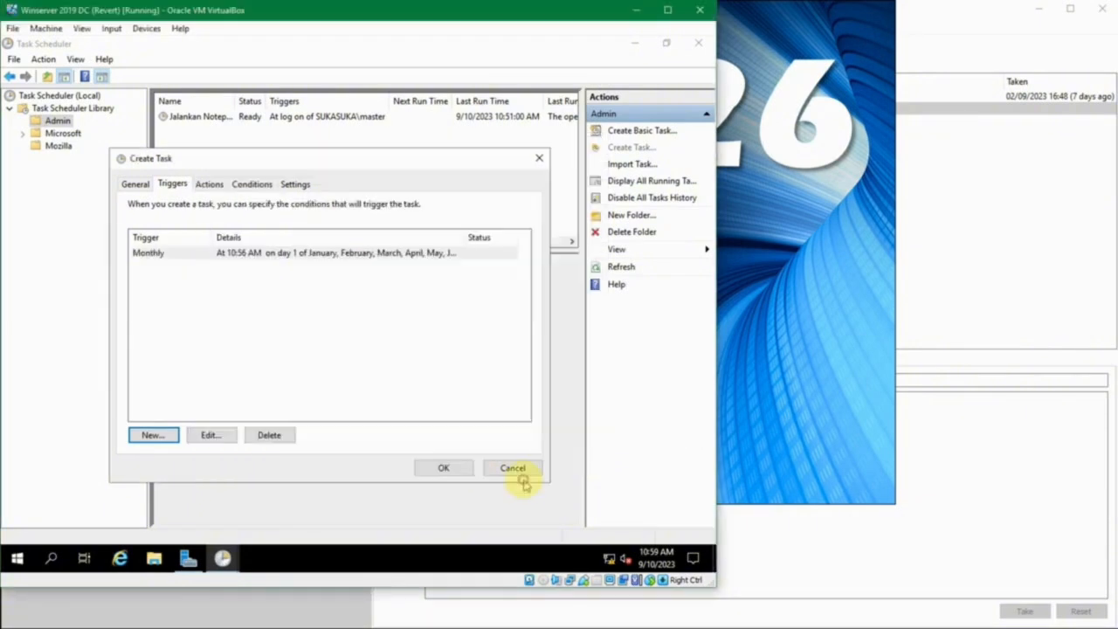
Review the new task's conditions and additional settings, and try to save the task without an action
left_click(212, 184)
left_click(236, 187)
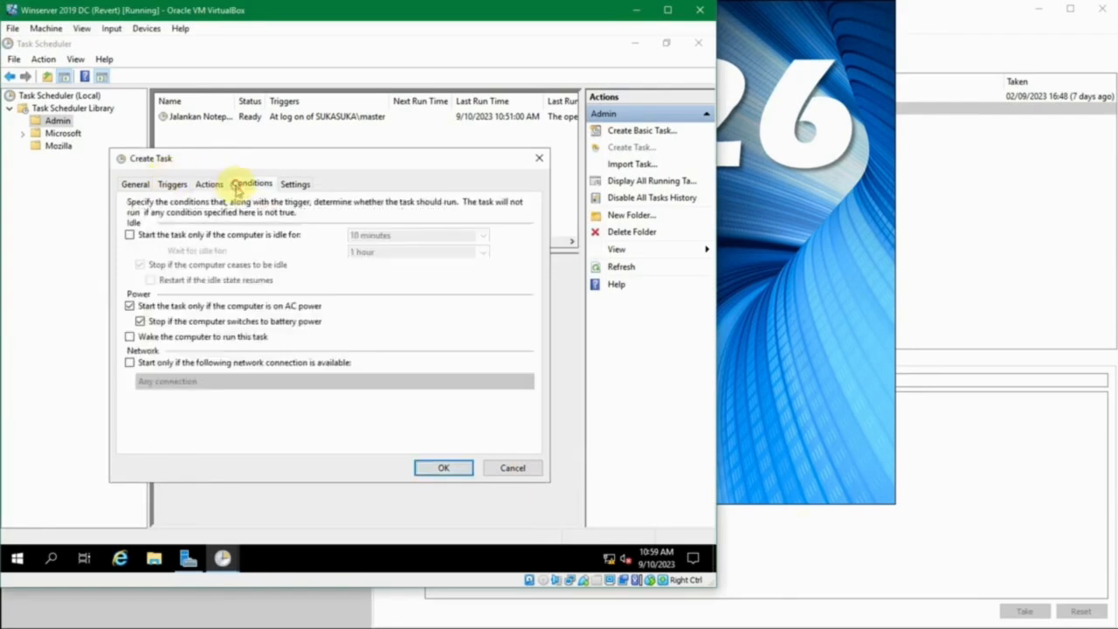
left_click(293, 184)
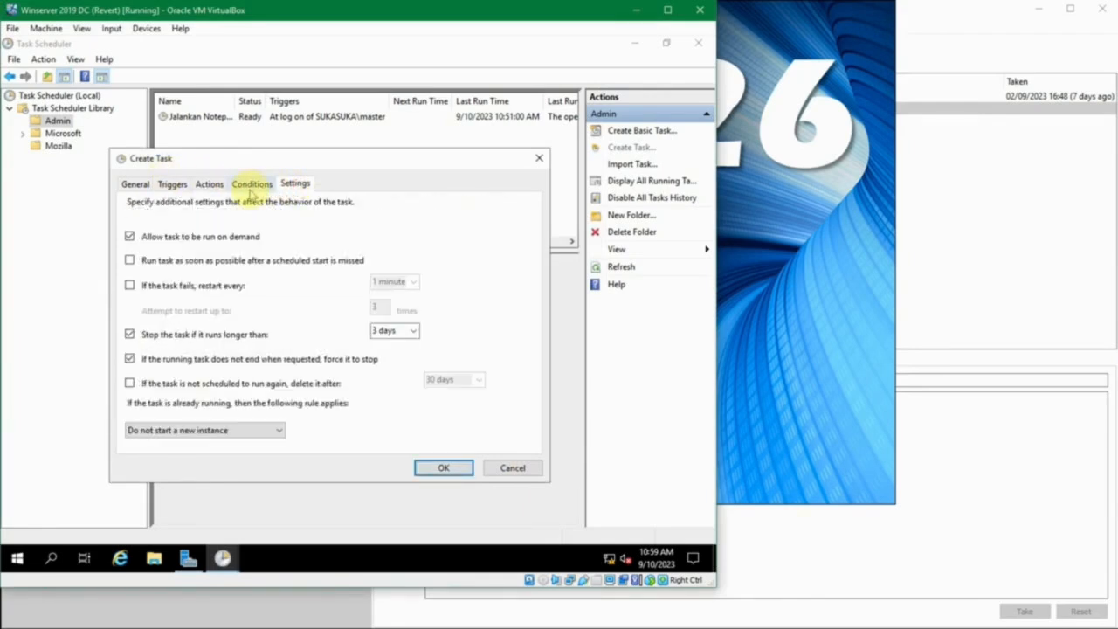
left_click(250, 189)
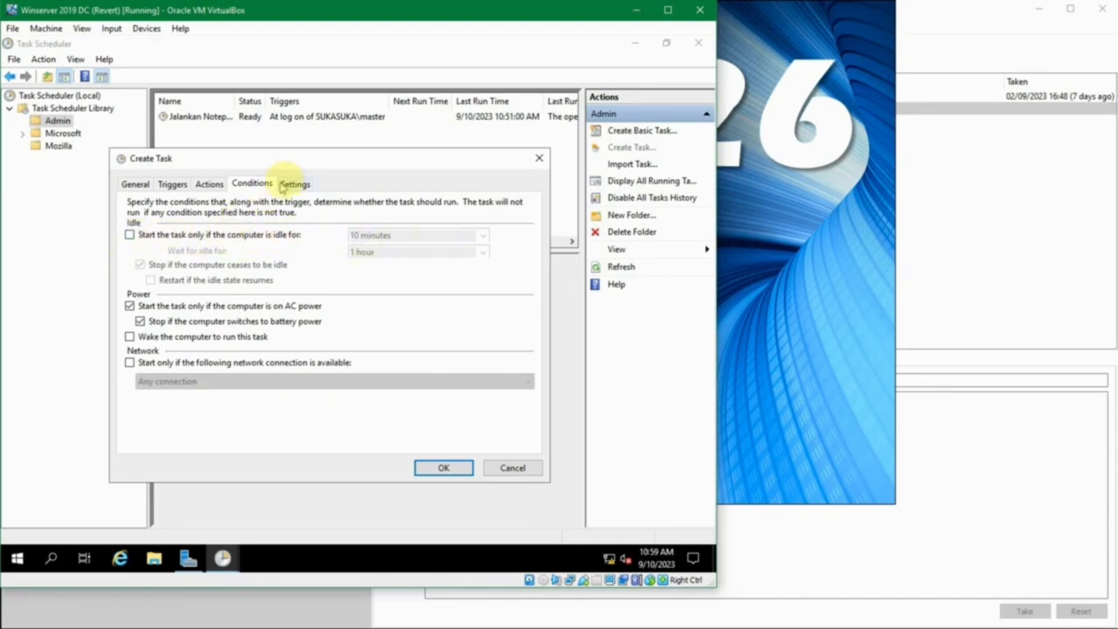
left_click(288, 184)
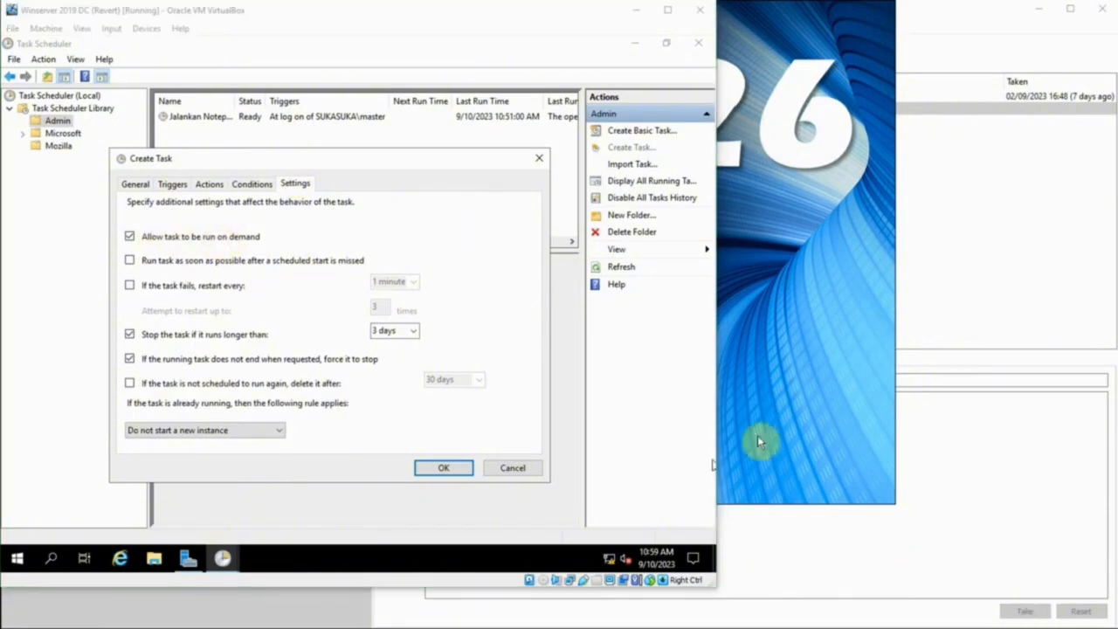
left_click(253, 183)
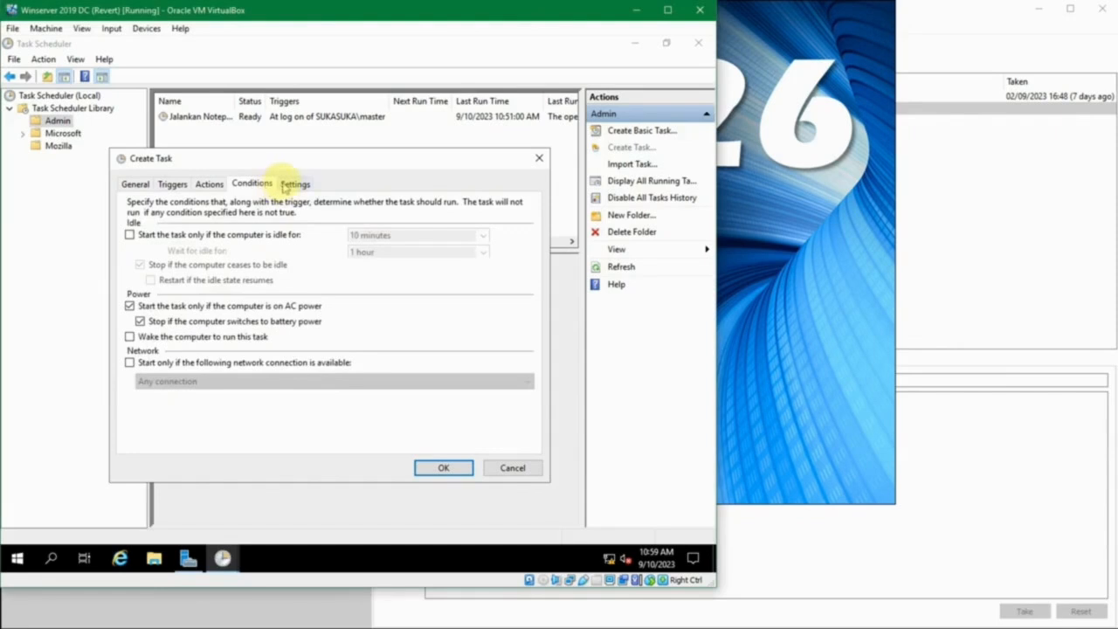
left_click(295, 184)
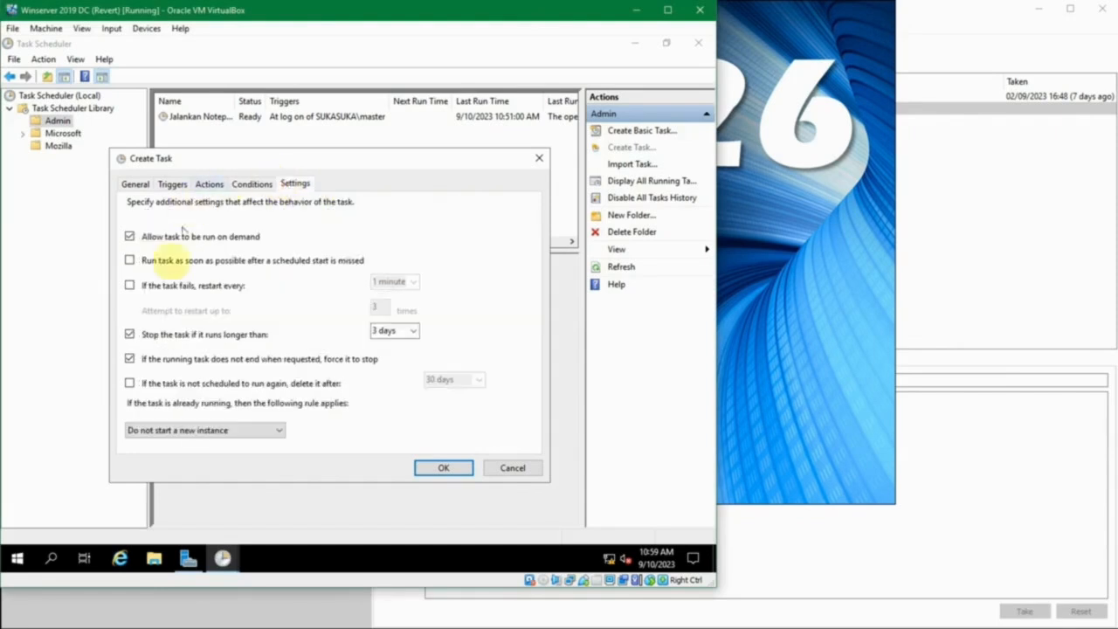
left_click(253, 184)
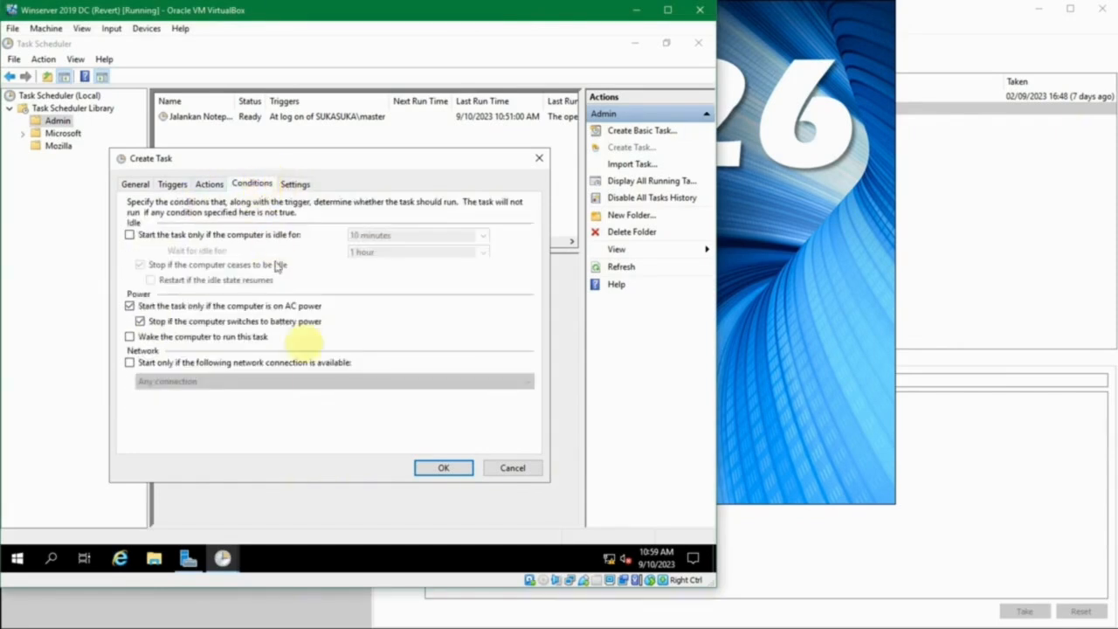
left_click(444, 468)
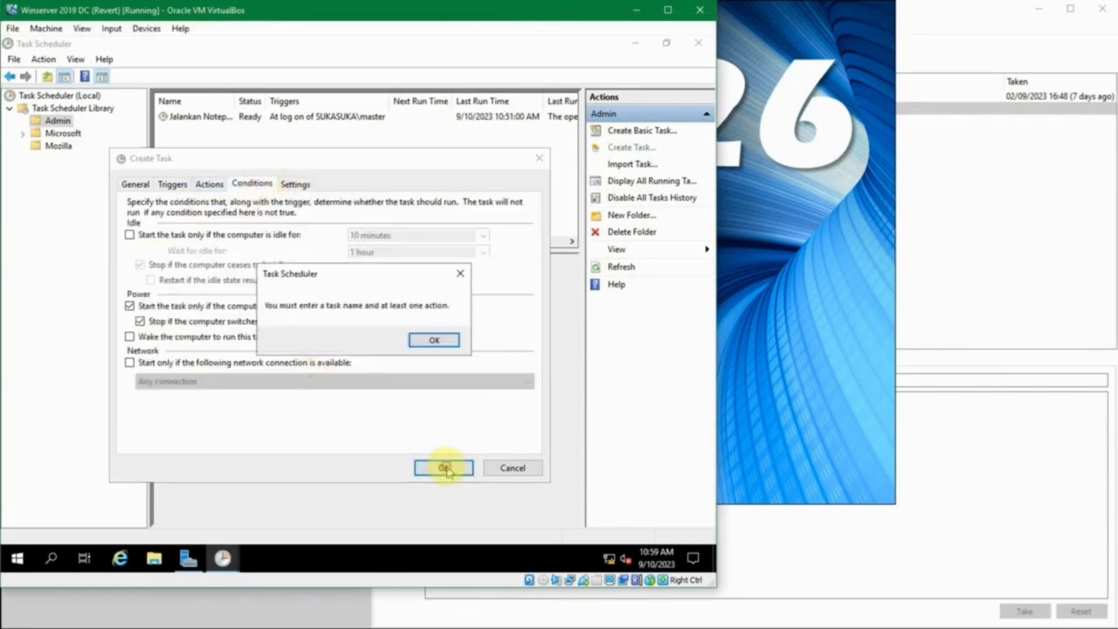
left_click(434, 341)
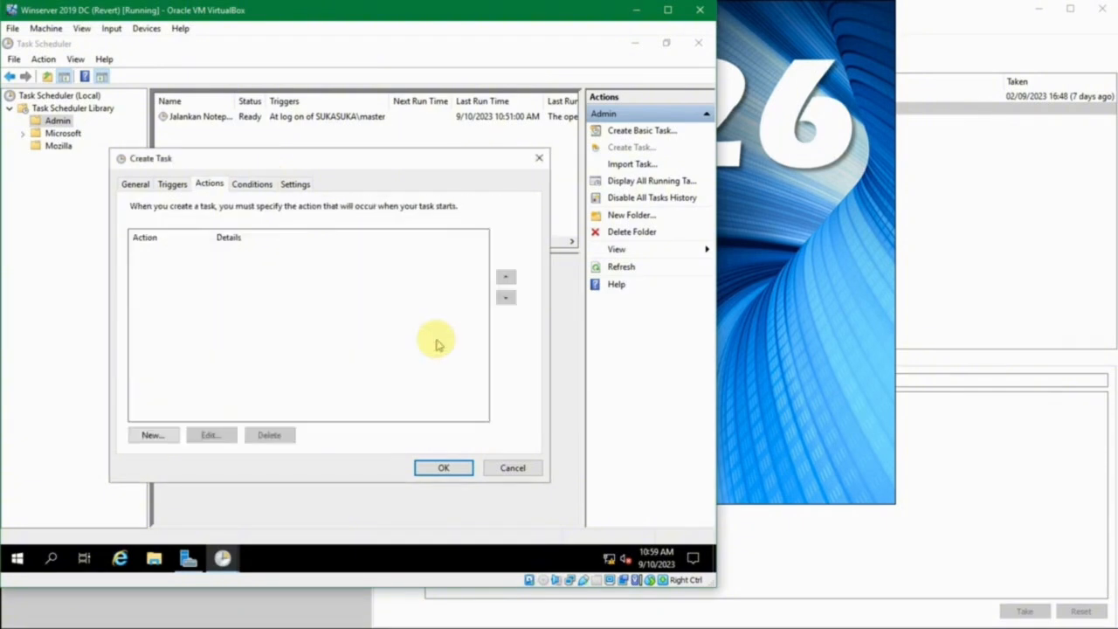
Add a Start a program action that runs restart.bat from the Desktop, and save the Restart Server task
left_click(166, 435)
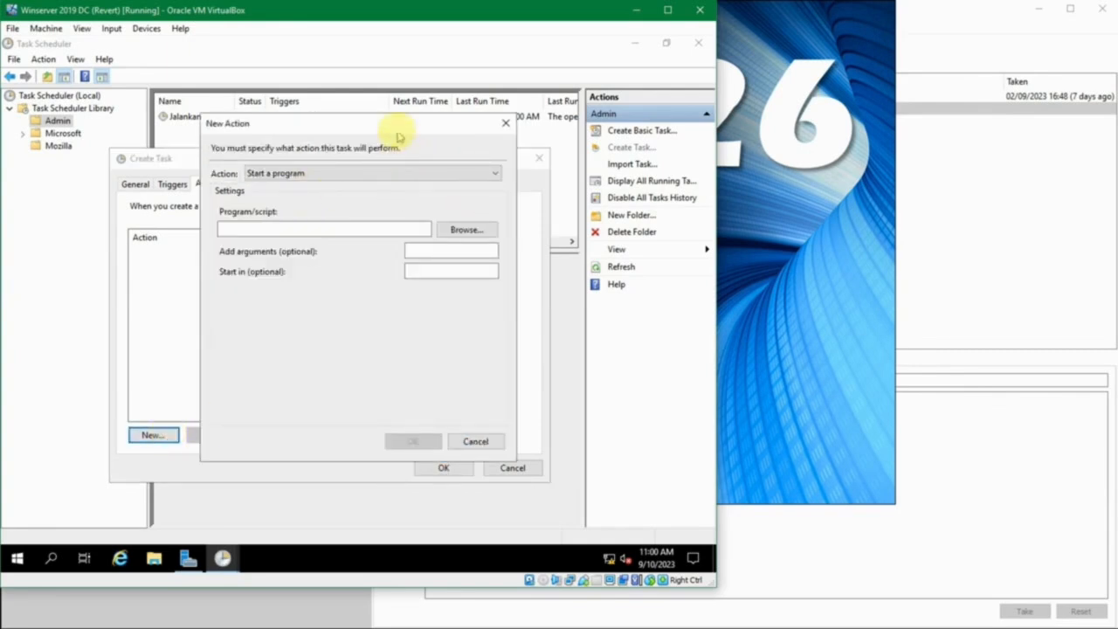
left_click_drag(393, 125, 401, 136)
left_click(372, 183)
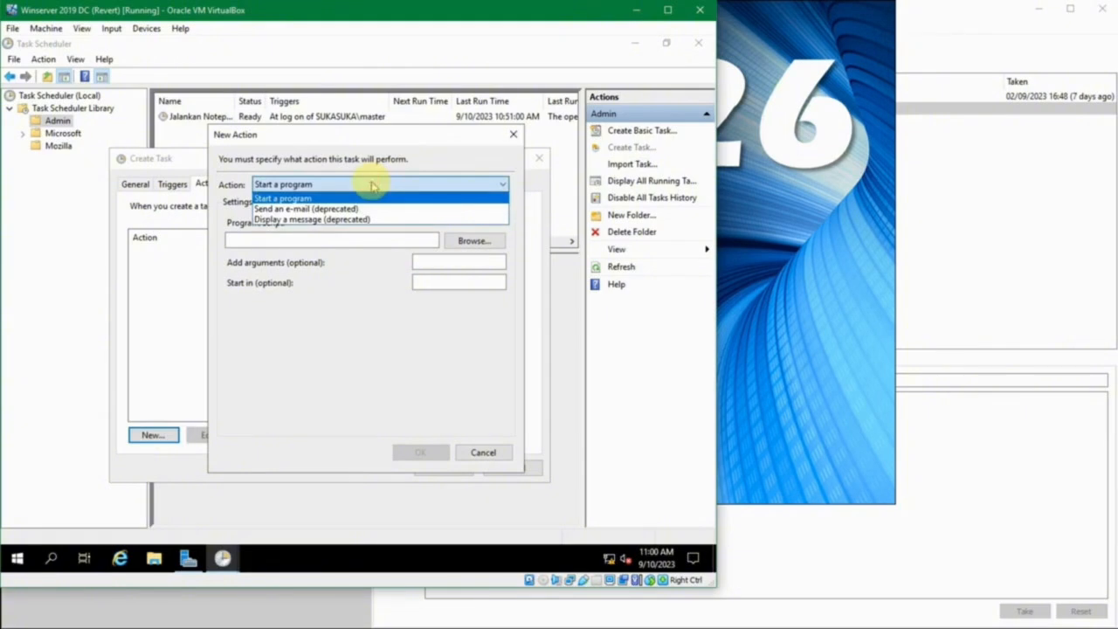
left_click(371, 183)
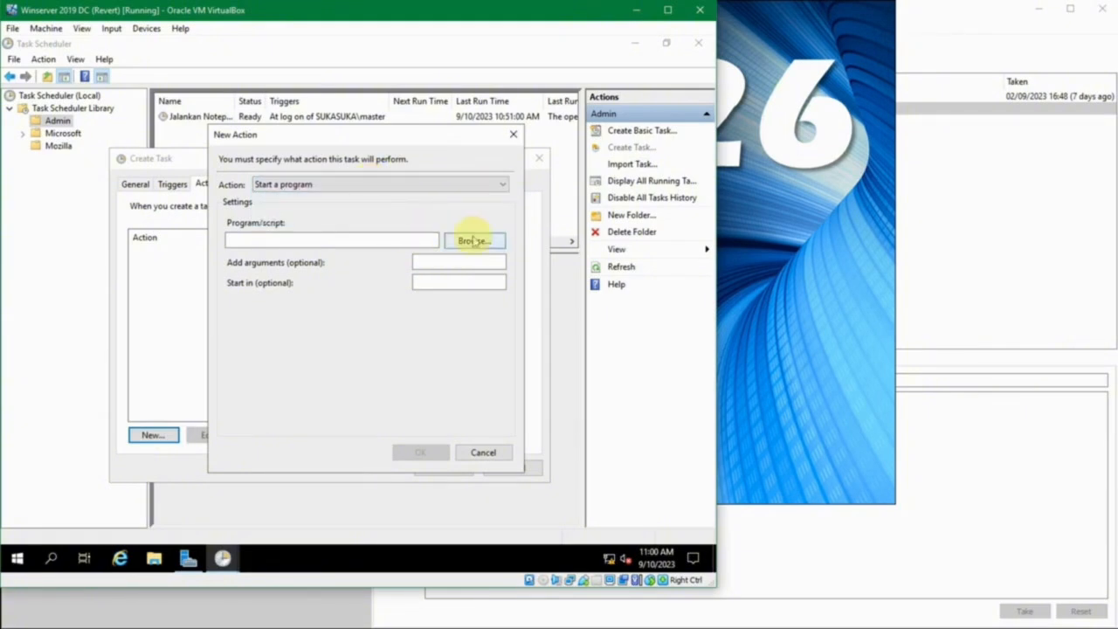
left_click(472, 240)
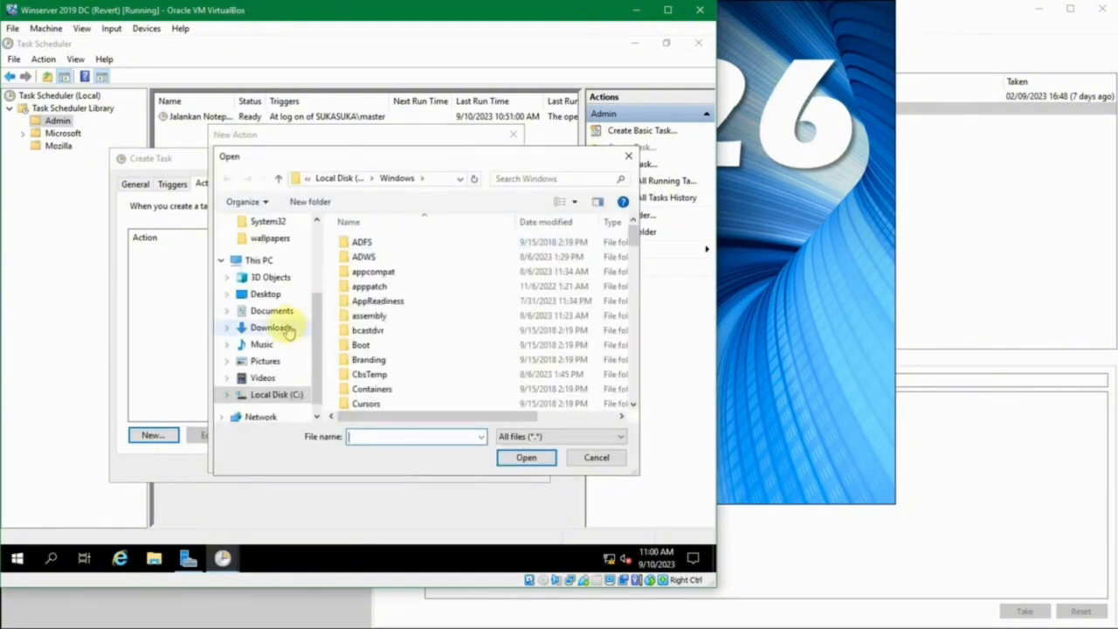
left_click(267, 294)
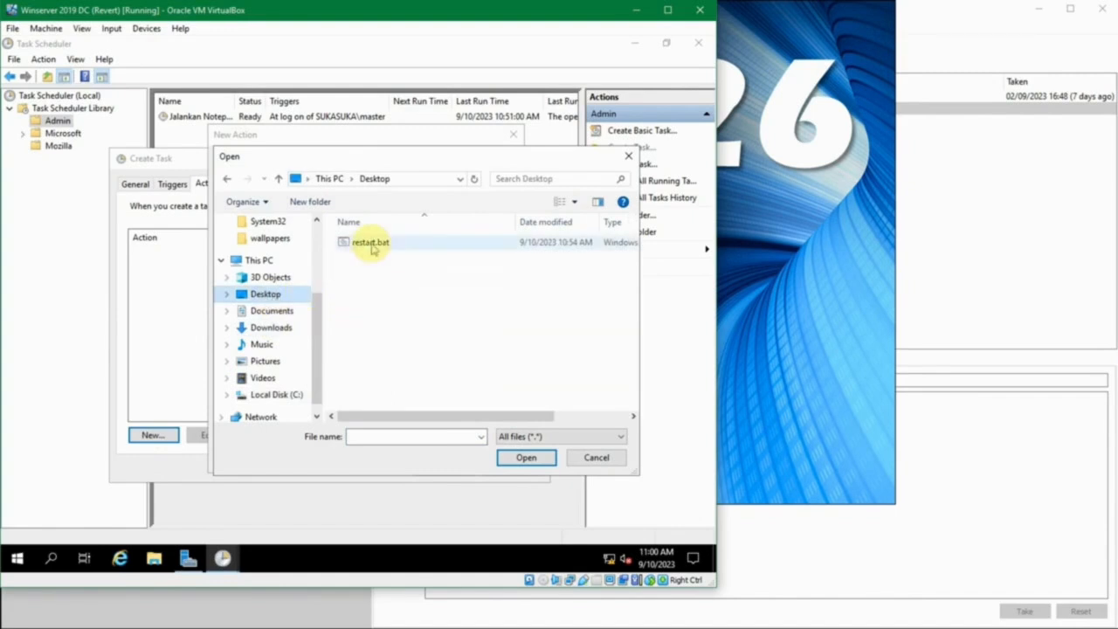
left_click(370, 244)
left_click(524, 457)
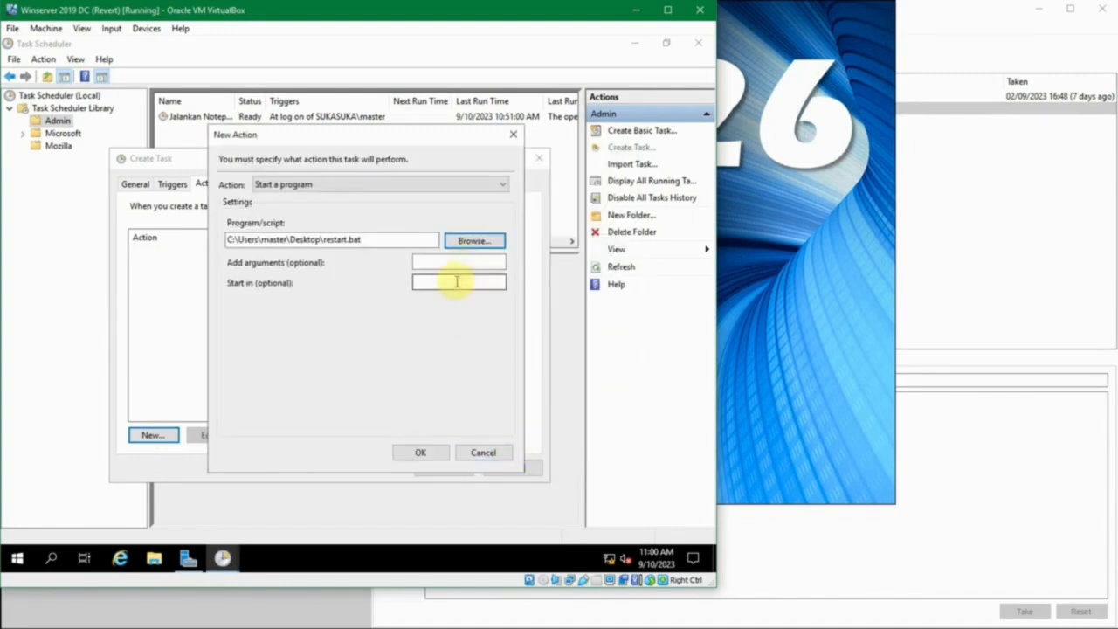
left_click(418, 453)
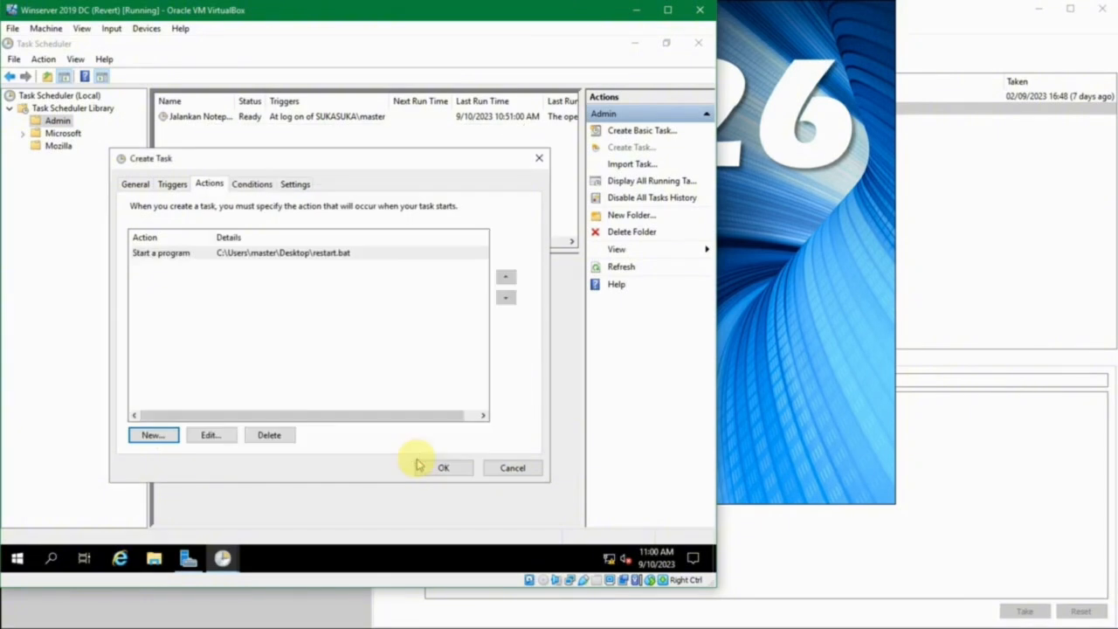
left_click(441, 469)
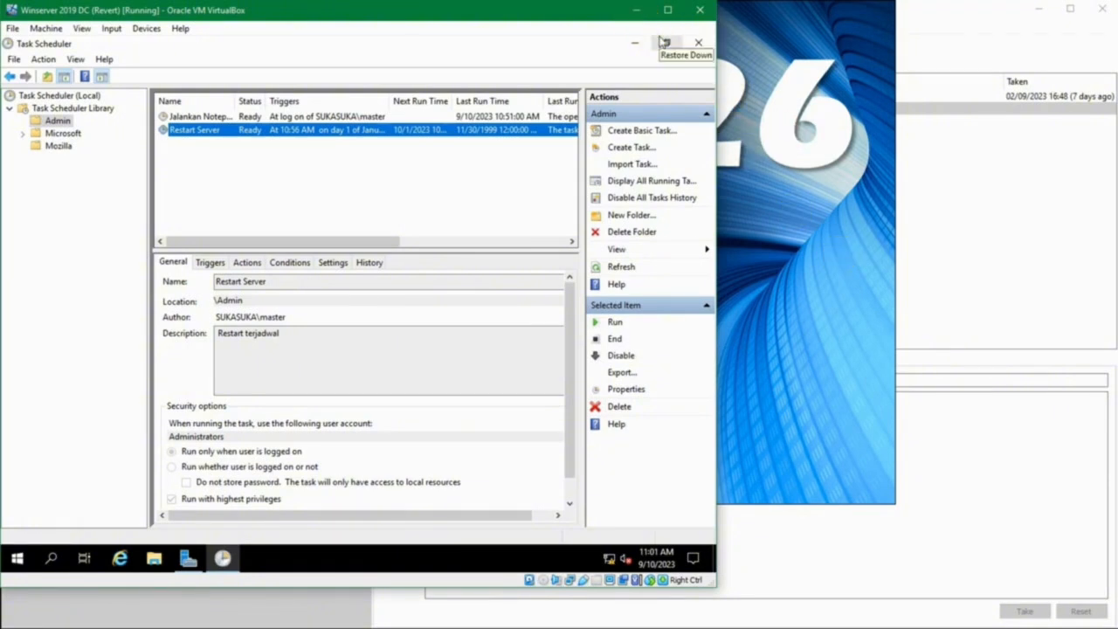
key("alt+Tab")
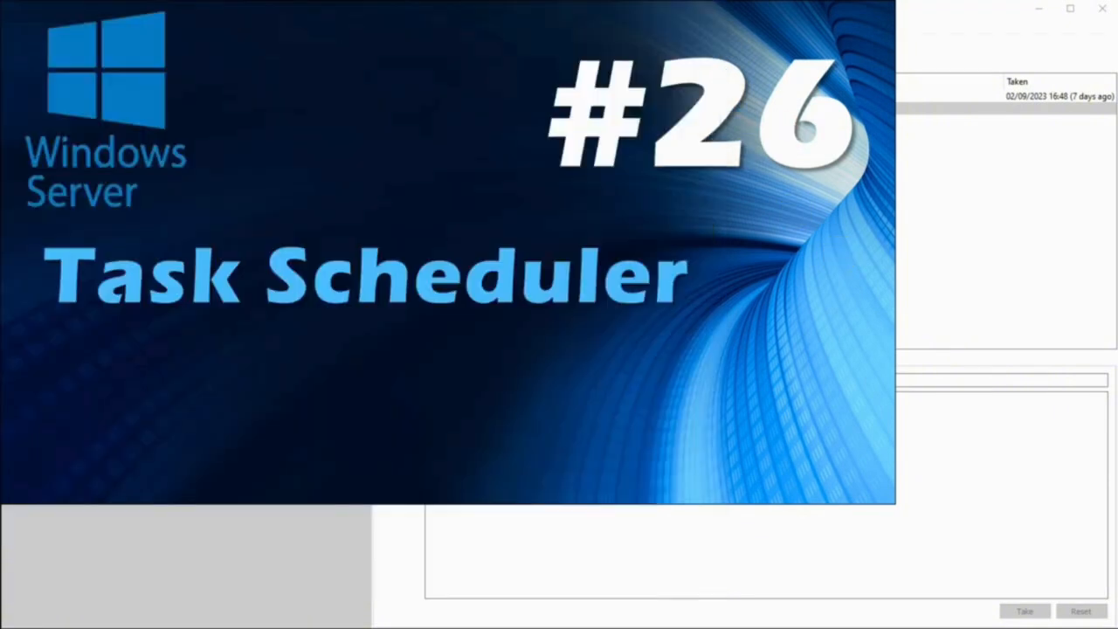